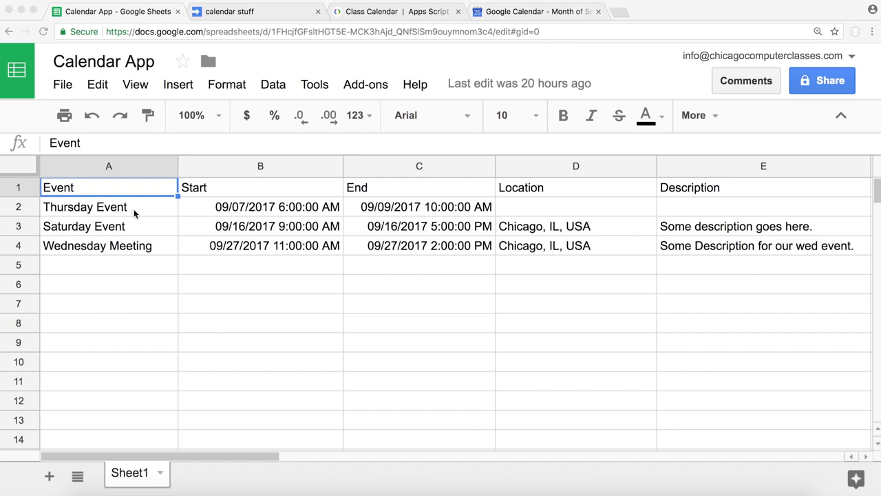
- Copy the event table A1:E4 into a new Sheet2
click(538, 12)
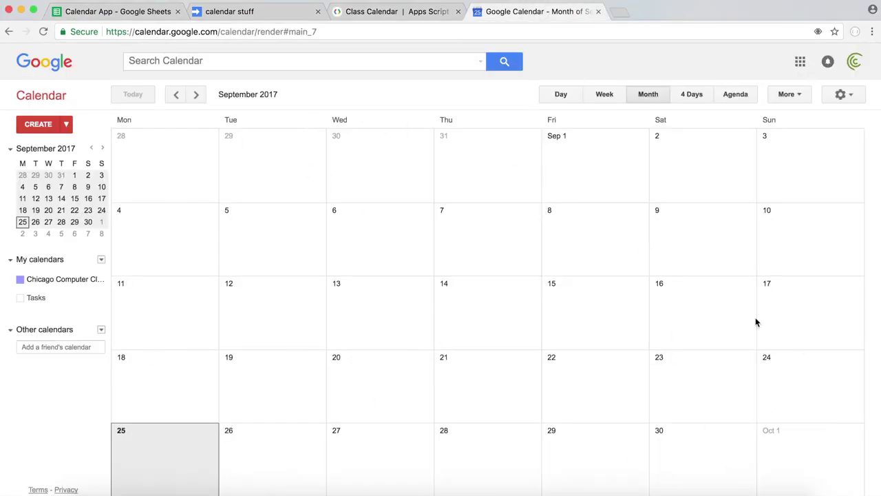
click(142, 13)
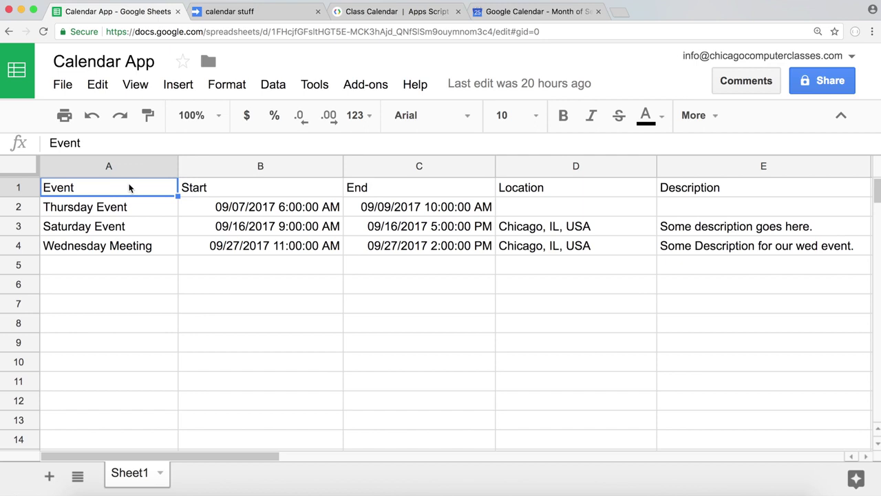
mouse_move(118, 186)
mouse_down()
mouse_move(637, 253)
mouse_move(680, 249)
mouse_up()
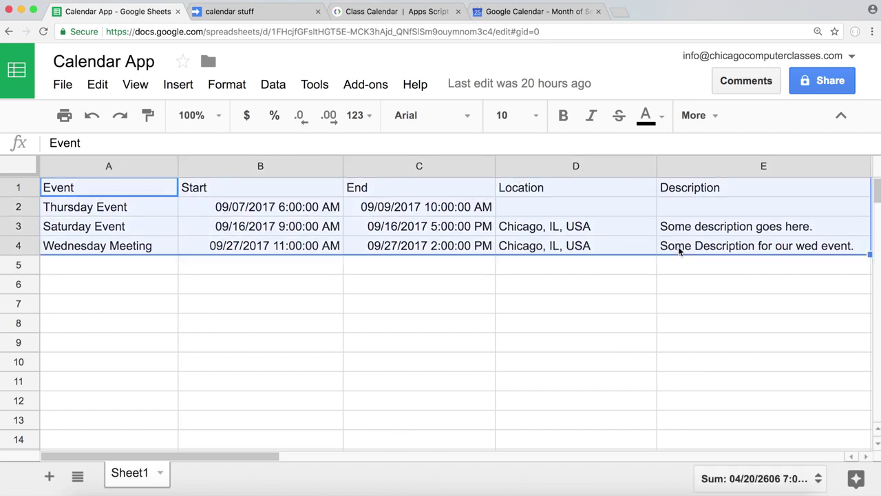
key(ctrl+c)
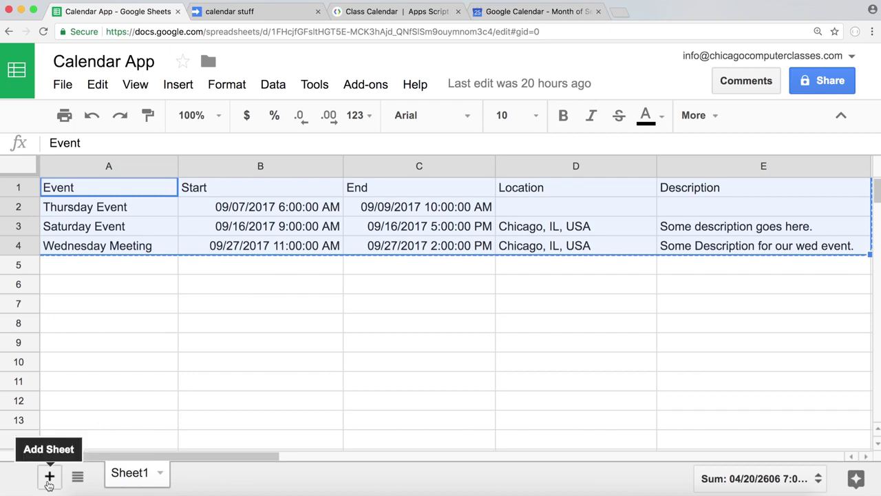
click(49, 476)
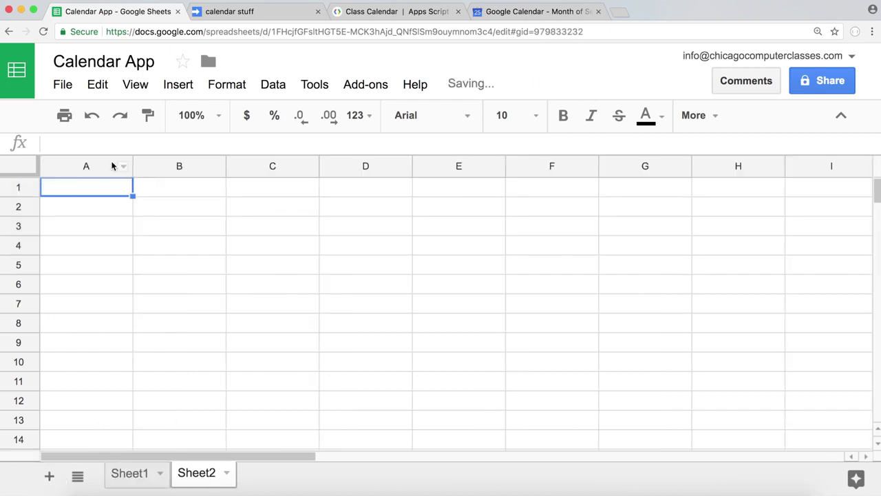
key(ctrl+v)
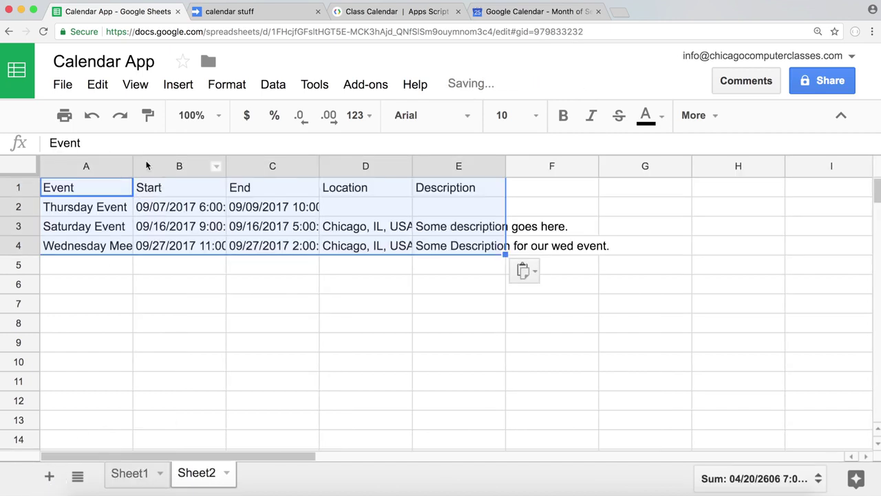
- Widen columns A–E to fit event names, start and end dates, locations and descriptions
click(117, 167)
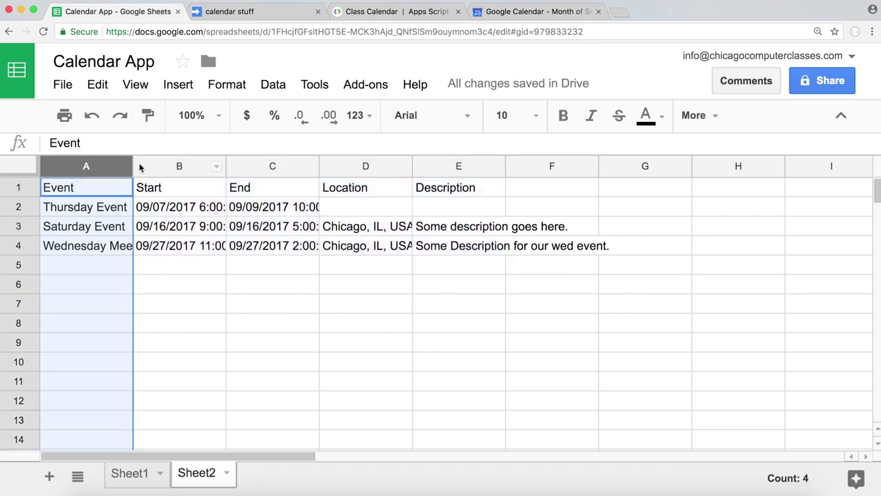
drag(133, 163, 204, 165)
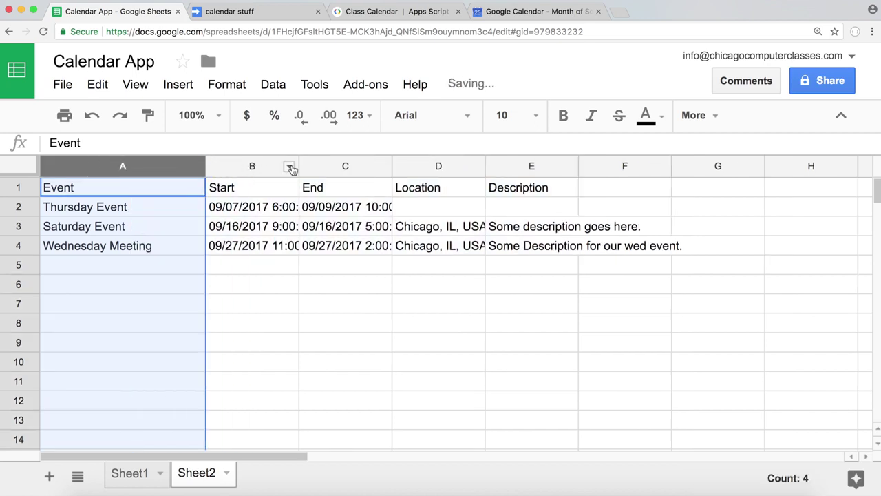
double_click(298, 166)
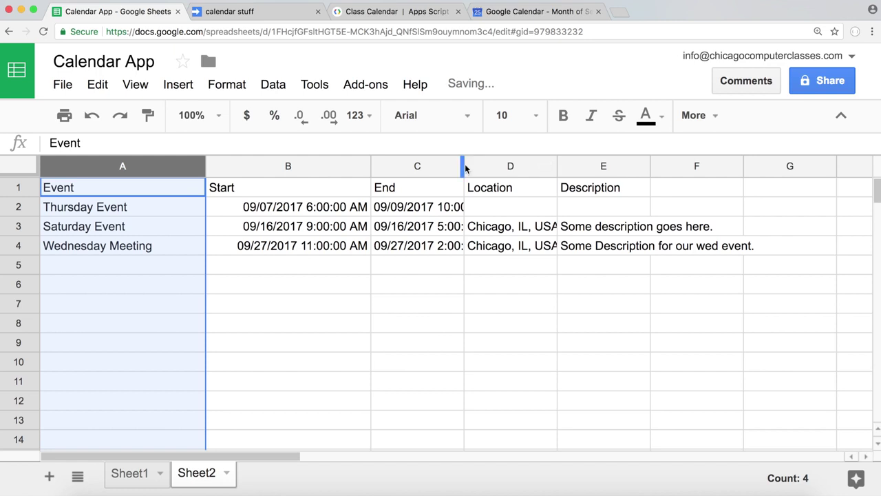
drag(464, 166, 492, 166)
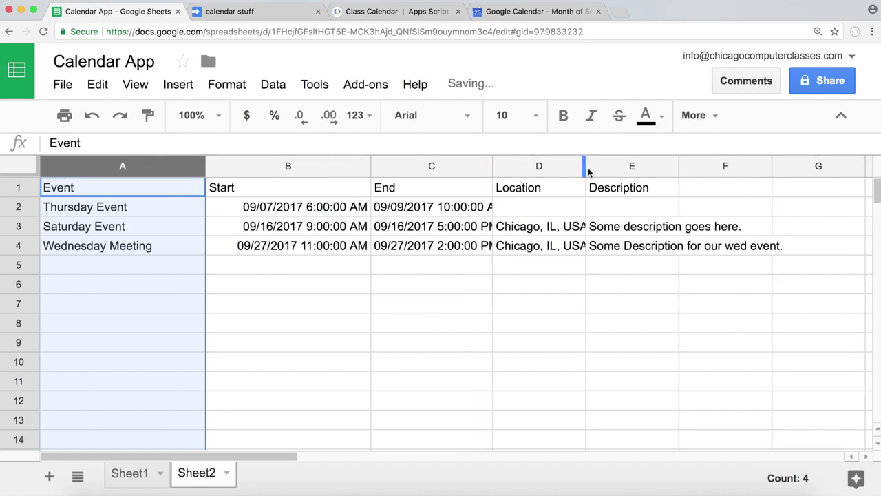
drag(584, 168, 584, 167)
double_click(584, 168)
drag(713, 162, 823, 166)
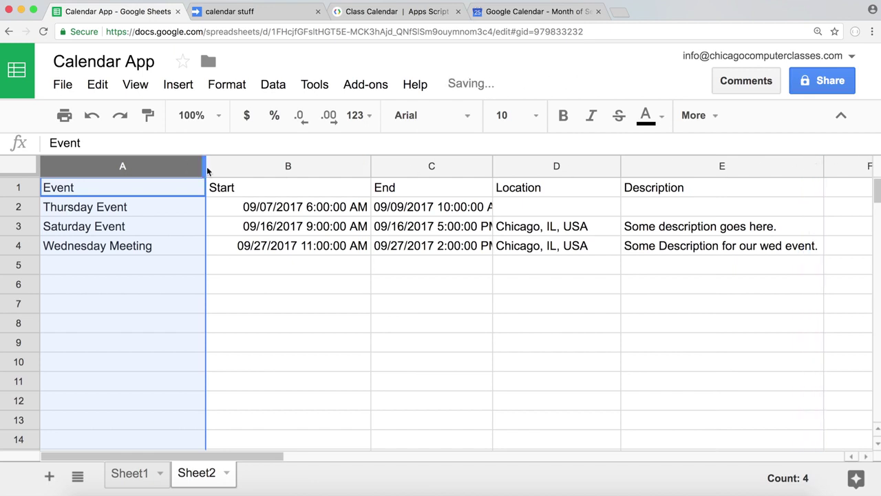
click(318, 213)
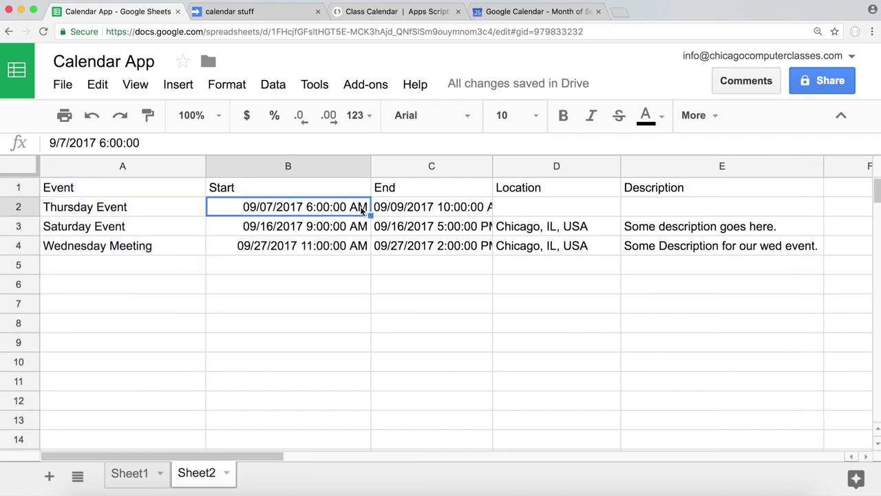
- Change Thursday Event's end to 09/07/2017 8:00 AM and widen column C
click(280, 231)
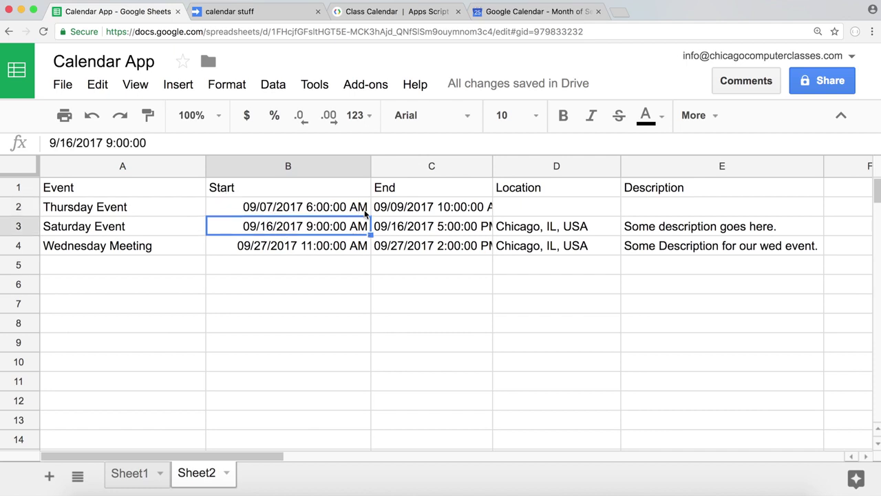
double_click(408, 208)
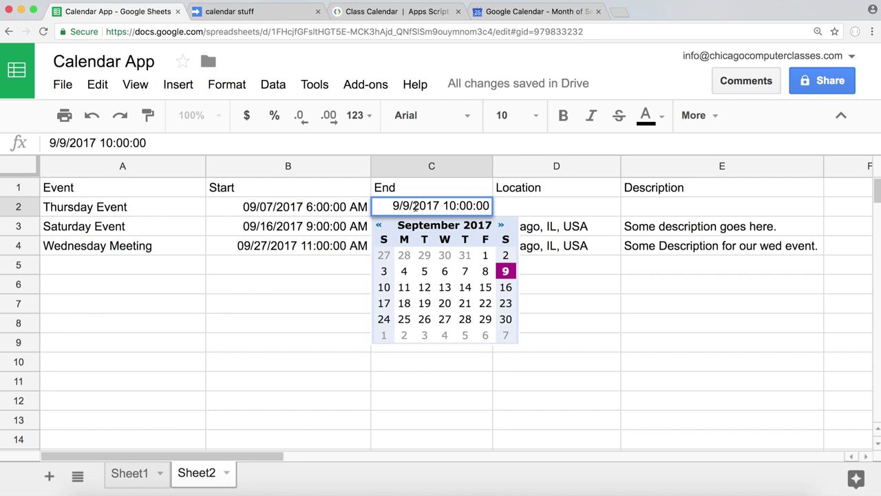
key(BackSpace)
text(7)
text(8)
key(BackSpace)
key(Right)
text(8)
key(Return)
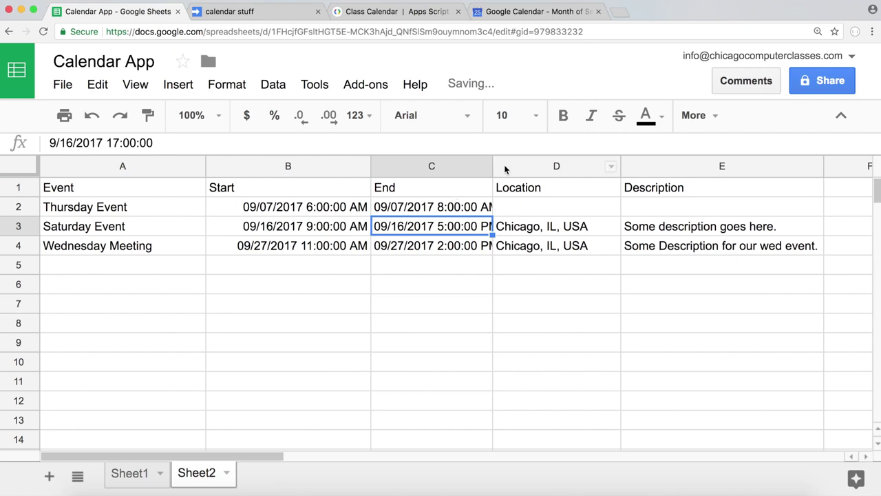
drag(493, 165, 513, 165)
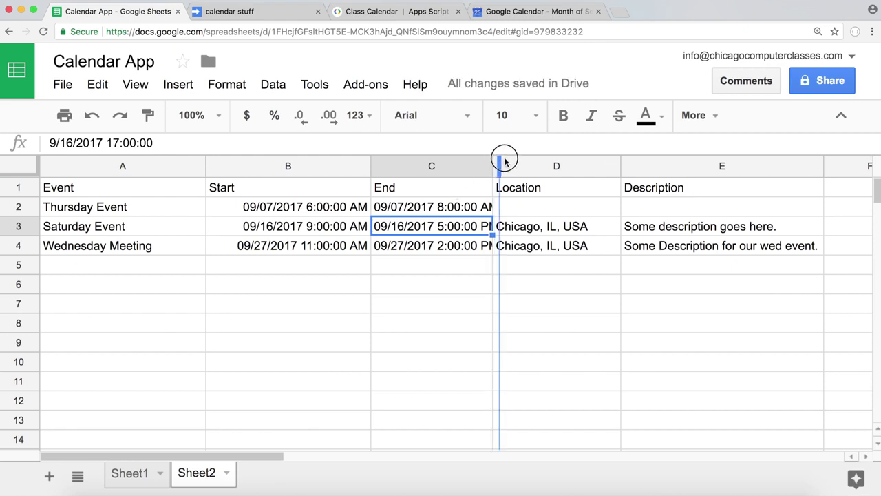
click(448, 207)
click(276, 207)
click(425, 208)
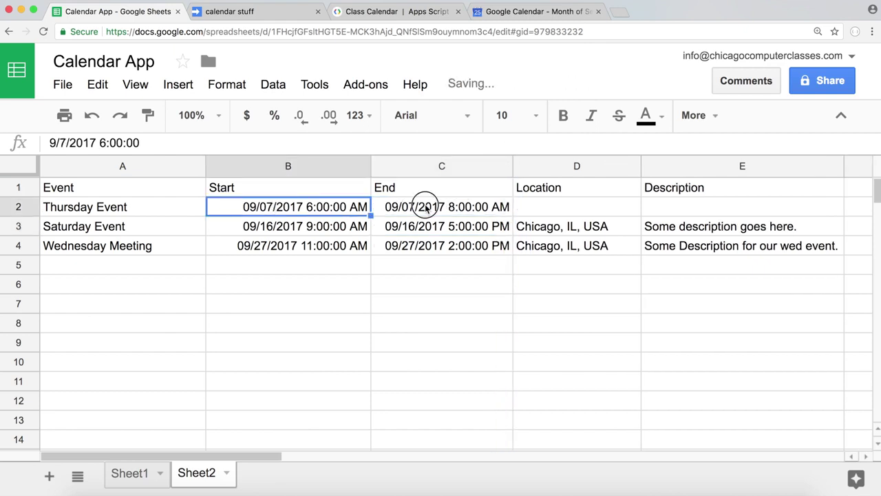
- Change Saturday Event's start to 09/09/2017 7:00 AM
double_click(275, 225)
click(286, 225)
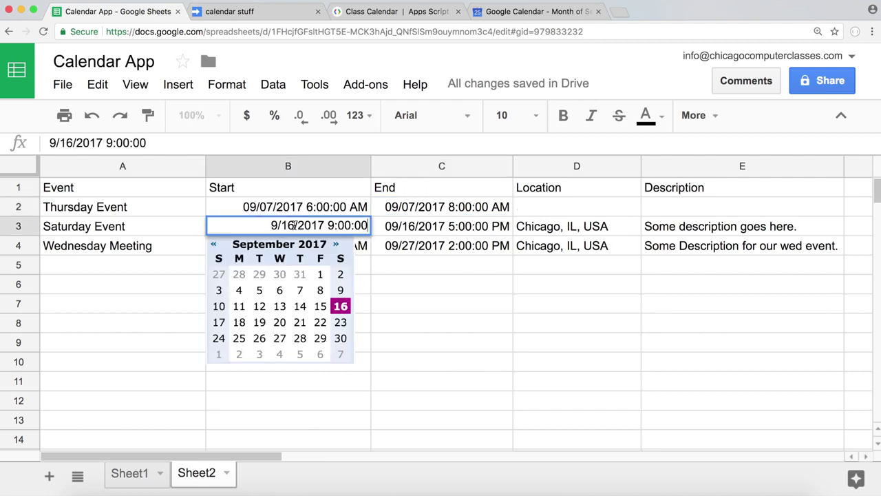
double_click(286, 226)
text(9)
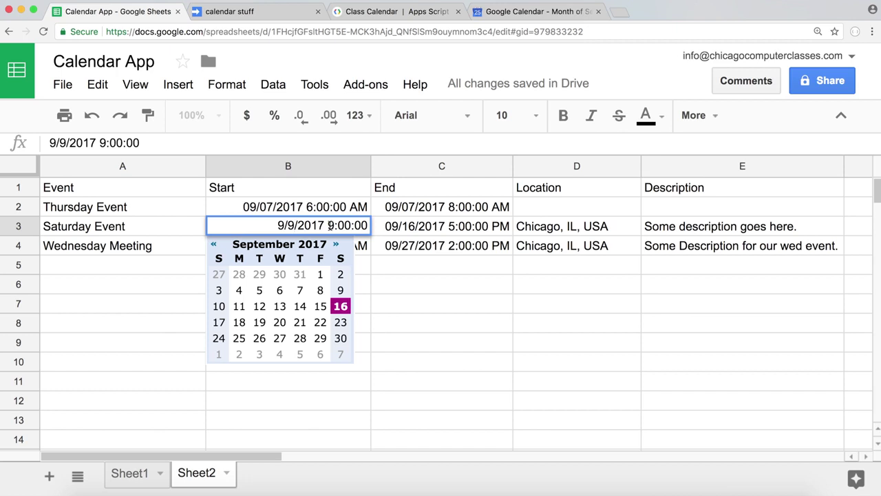
double_click(329, 226)
text(7)
key(Return)
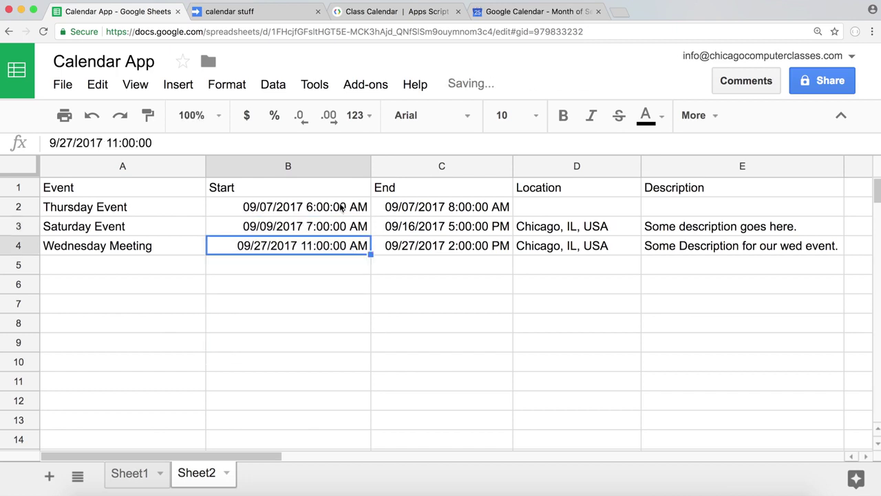
- Change Saturday Event's end to 09/09/2017 9:00 AM
click(401, 233)
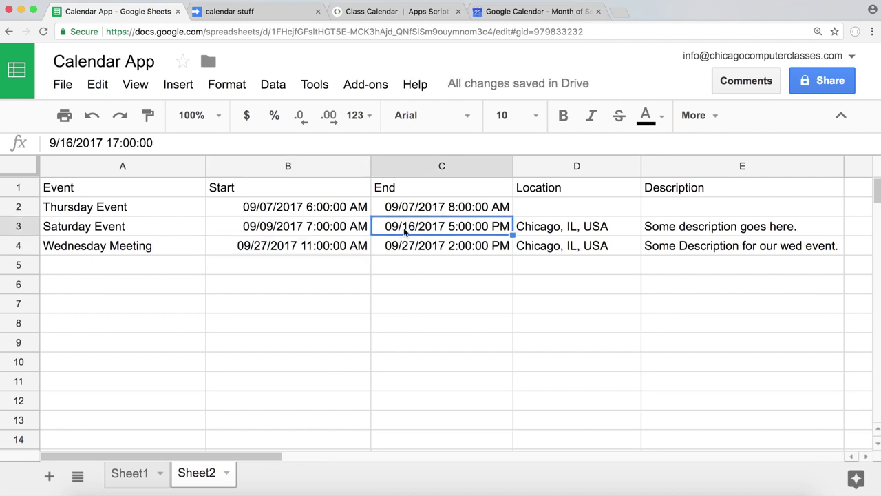
double_click(412, 227)
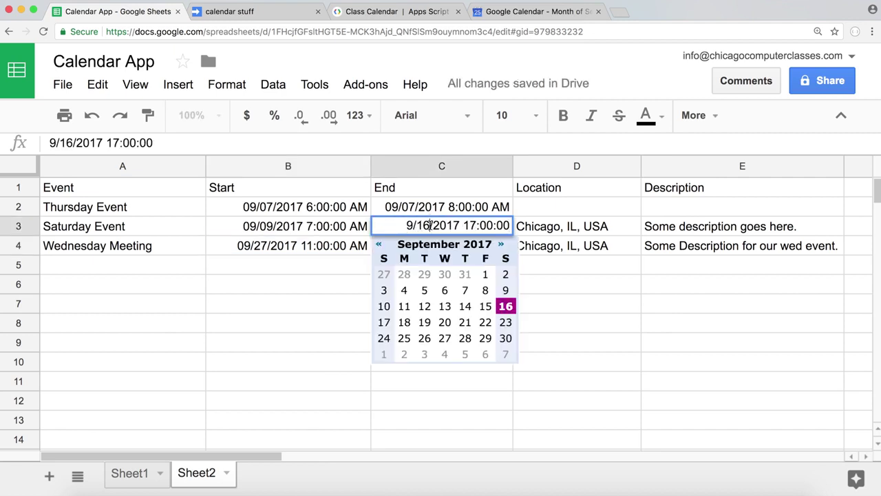
key(BackSpace)
key(BackSpace)
text(9)
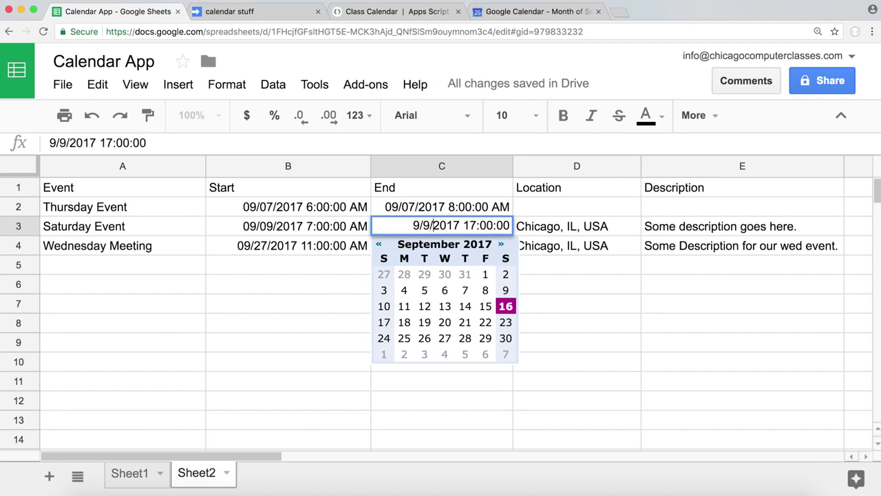
click(476, 226)
key(BackSpace)
key(BackSpace)
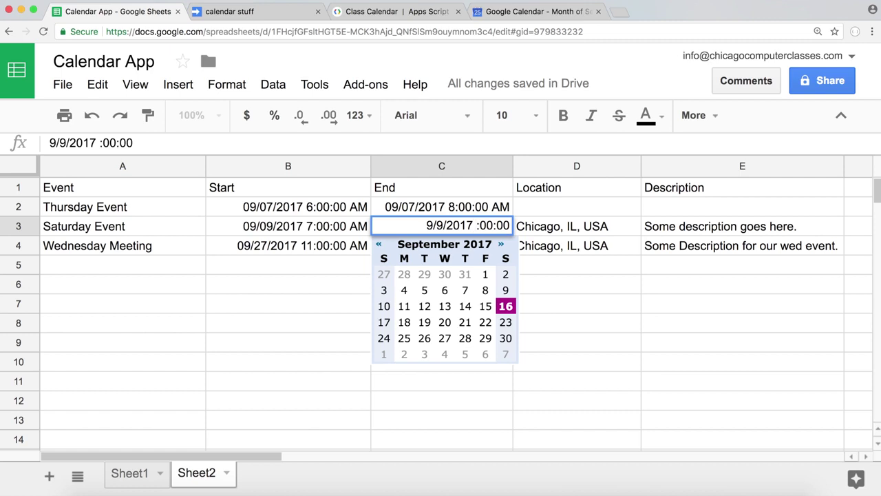
text(9)
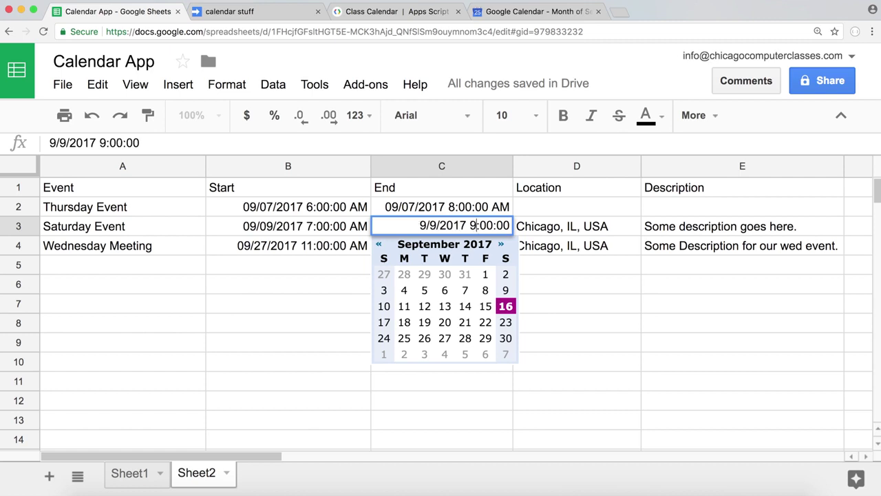
key(Return)
drag(340, 210, 339, 224)
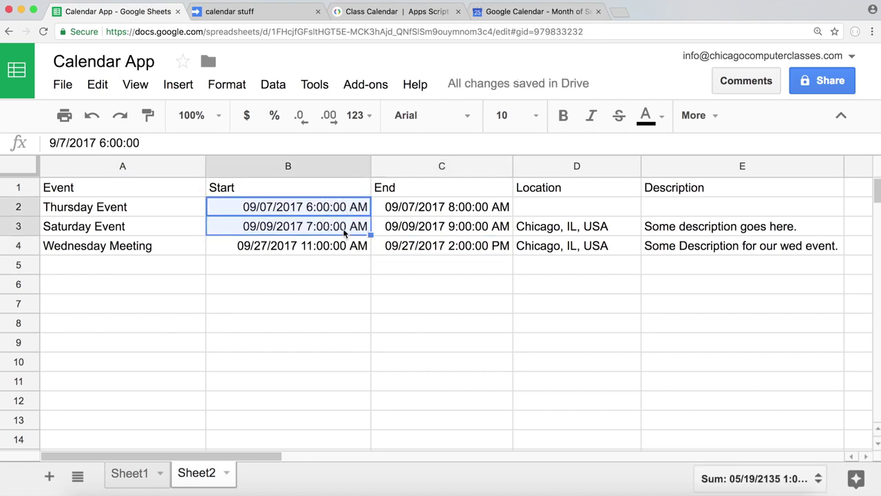
- Fill the start and end times down to row 10 as two-hour slots every two days
drag(371, 237, 357, 359)
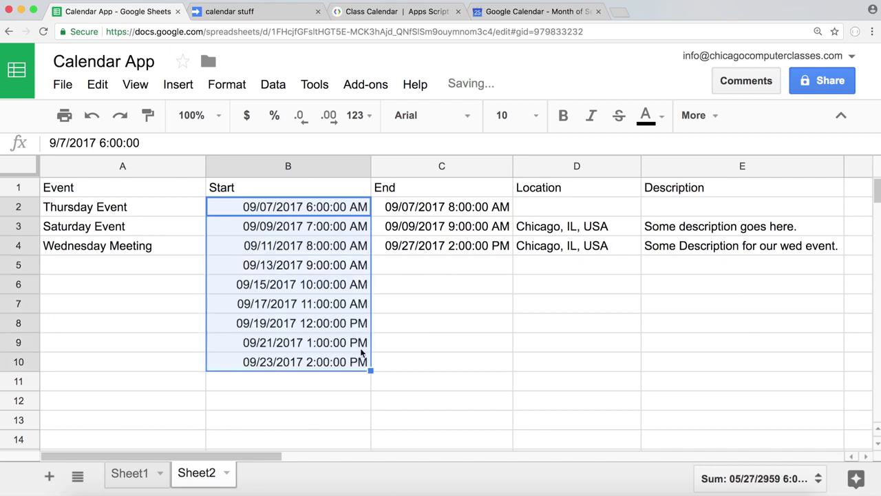
click(271, 245)
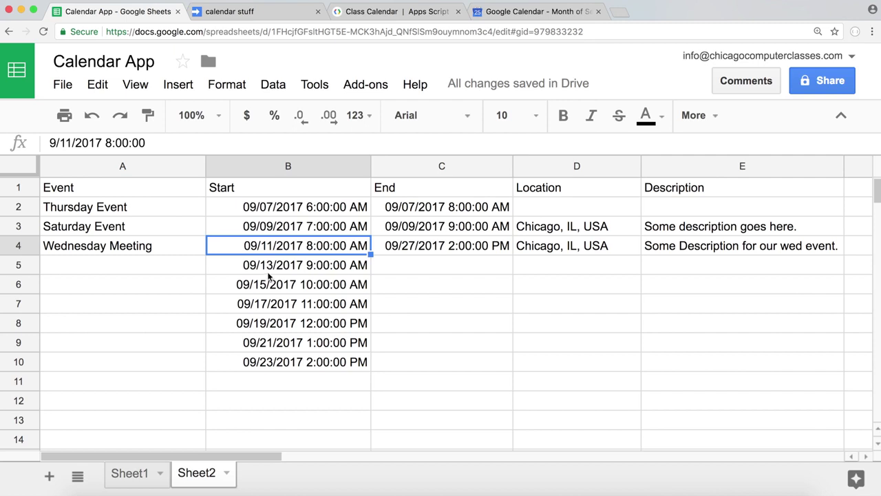
click(269, 272)
click(268, 289)
click(265, 304)
click(262, 324)
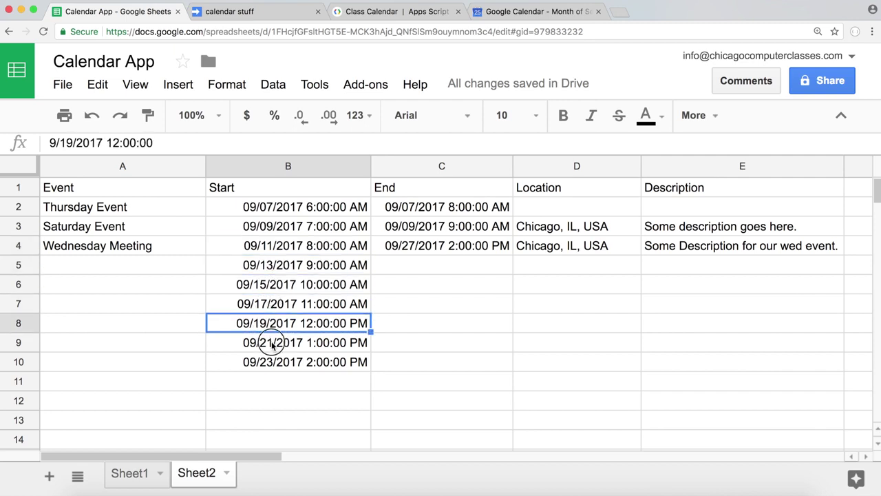
click(273, 344)
click(276, 363)
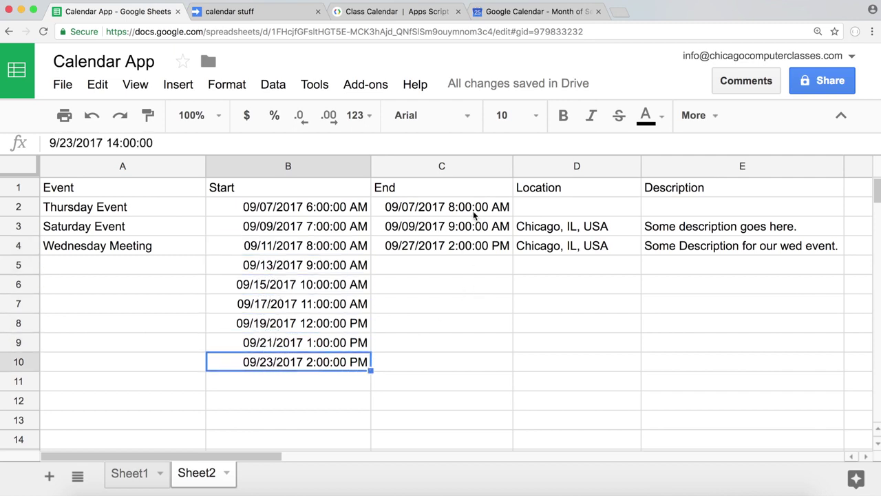
drag(477, 208, 491, 368)
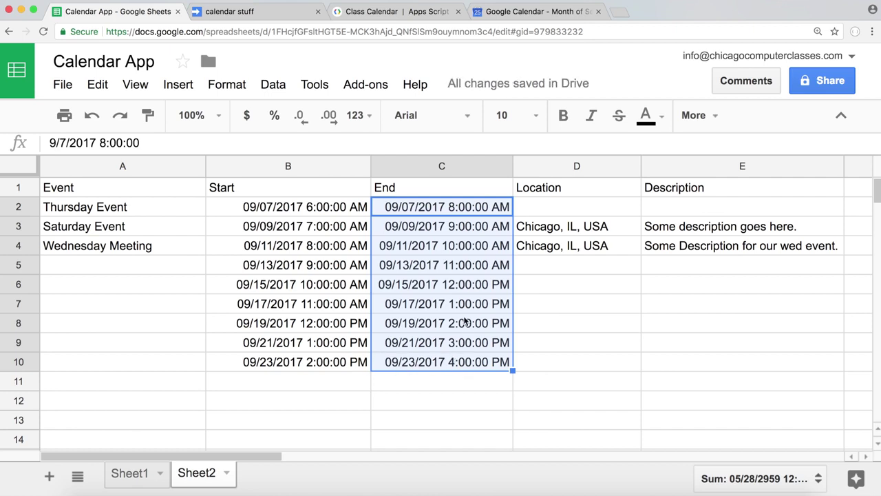
click(469, 206)
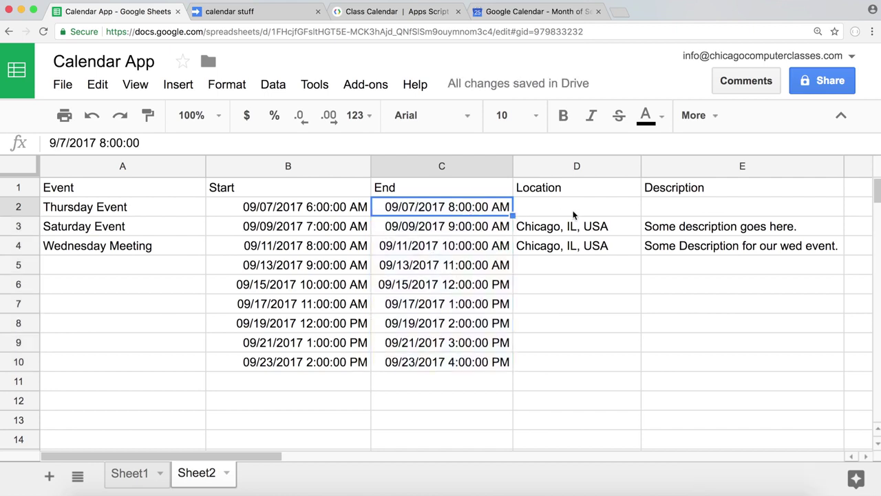
- Copy the Chicago, IL, USA location from D3 into D7:D10
click(574, 212)
click(610, 226)
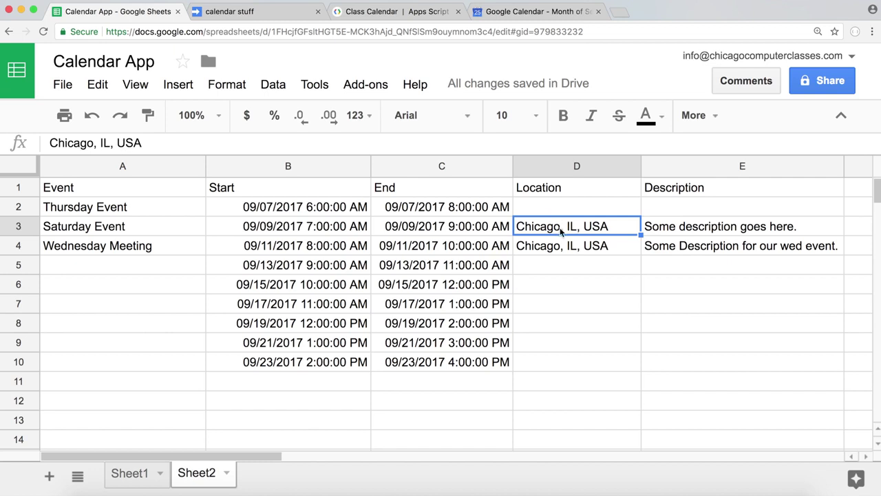
key(ctrl+c)
drag(556, 306, 554, 363)
key(ctrl+v)
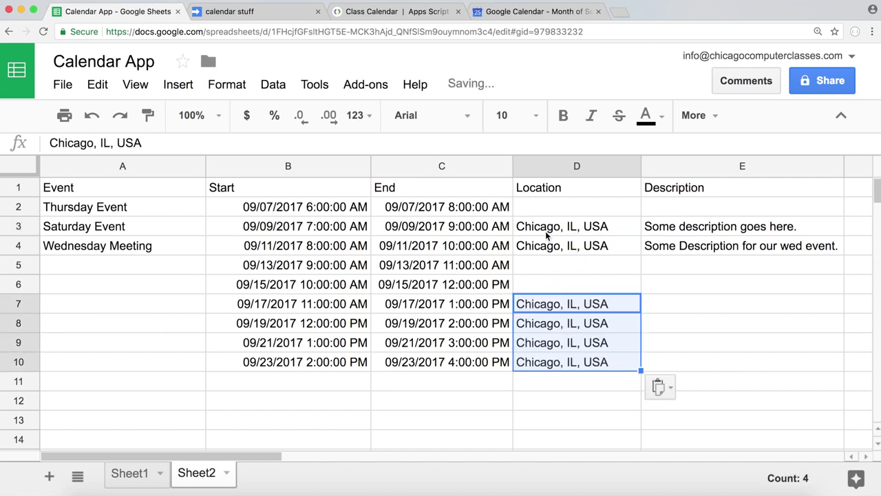
- Enter New York, NY, USA in D2 and copy it into D5:D6
click(543, 214)
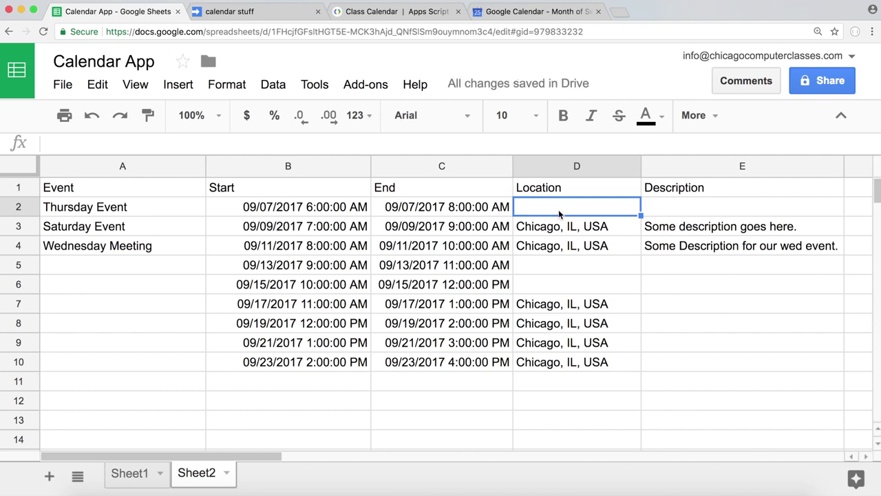
text(N)
text(ey)
key(BackSpace)
key(BackSpace)
key(BackSpace)
text(ew )
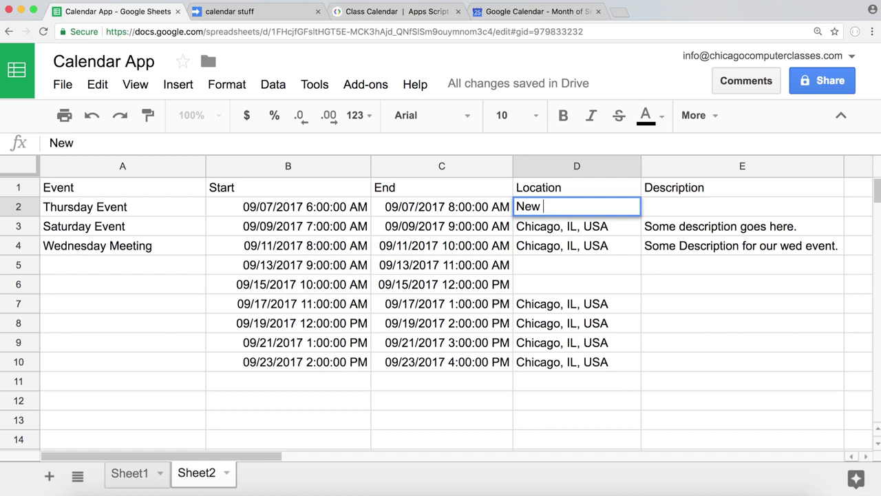
text(York, )
text(NY, )
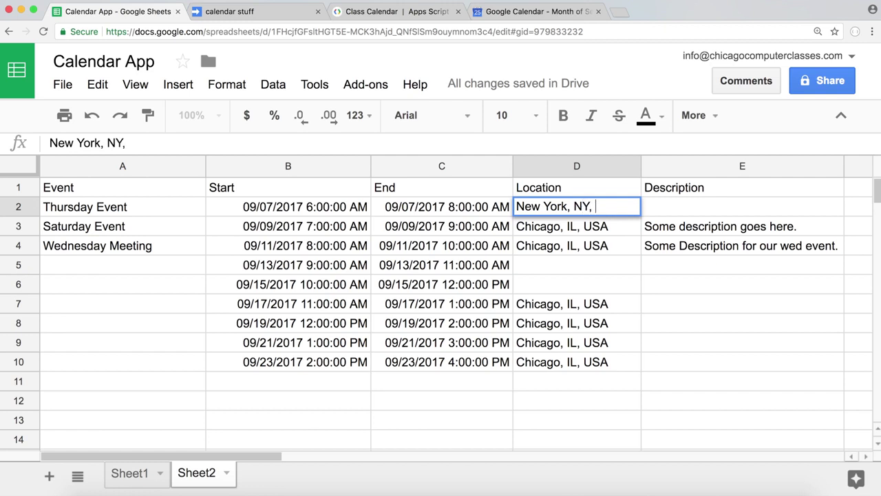
text(USA)
key(Return)
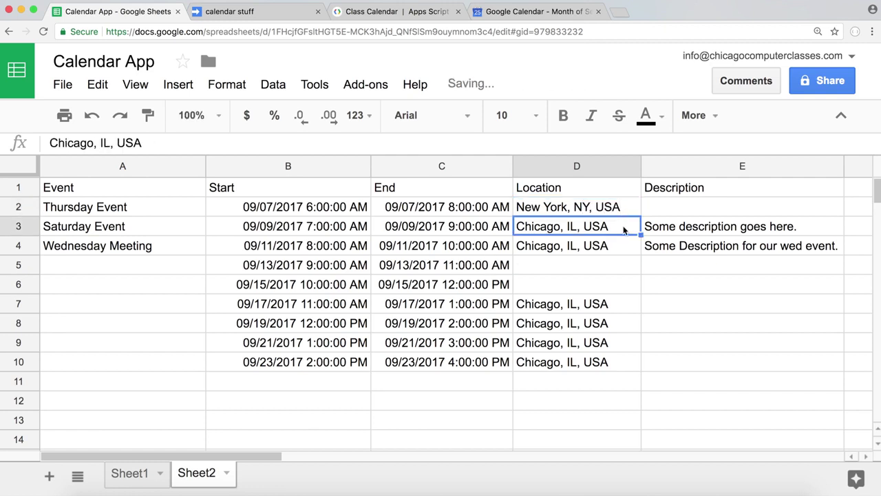
click(604, 212)
key(ctrl+c)
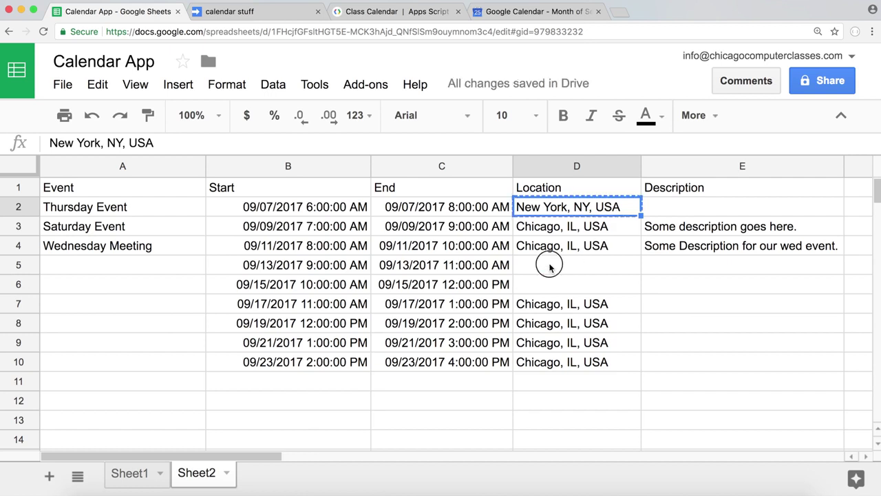
drag(548, 264, 549, 286)
key(ctrl+v)
drag(544, 245, 531, 227)
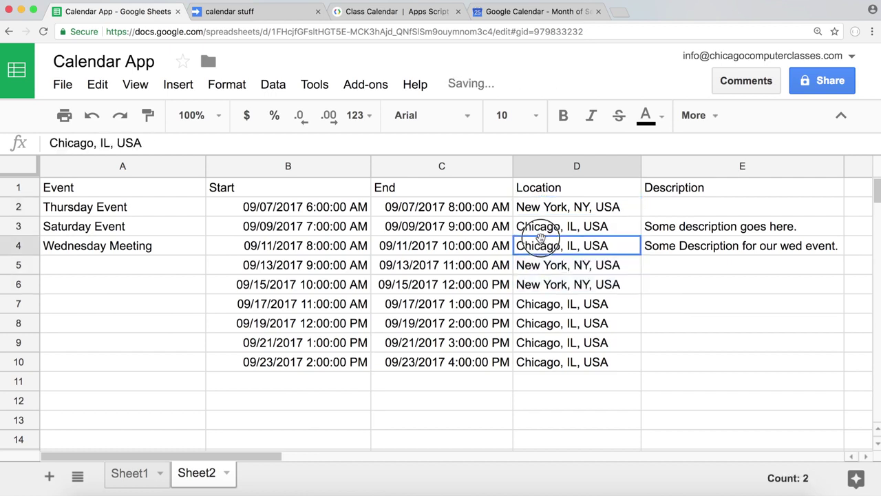
click(531, 207)
- Rename A2 to Event 1 and fill numbered names through Event 9 in row 10
click(94, 207)
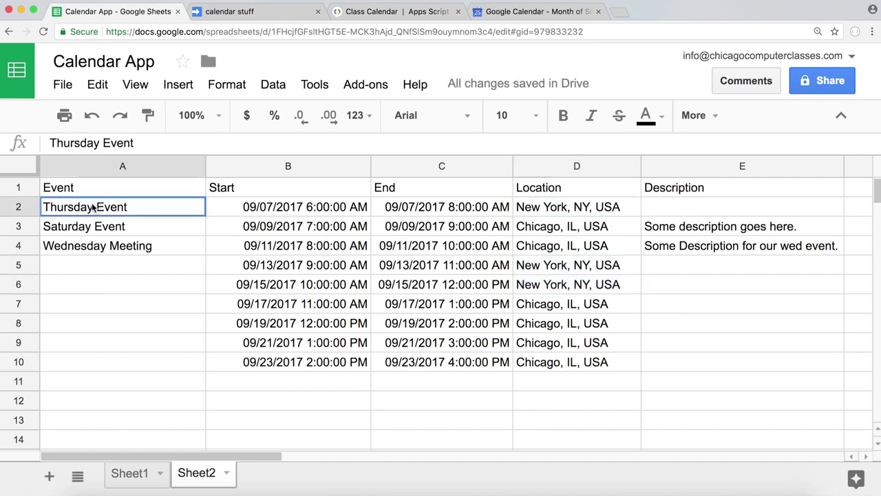
text(Event)
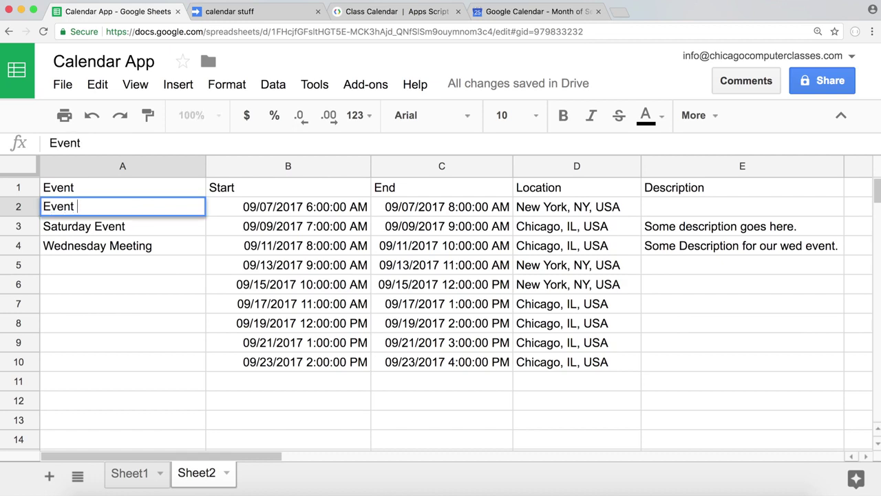
text( 1)
key(Return)
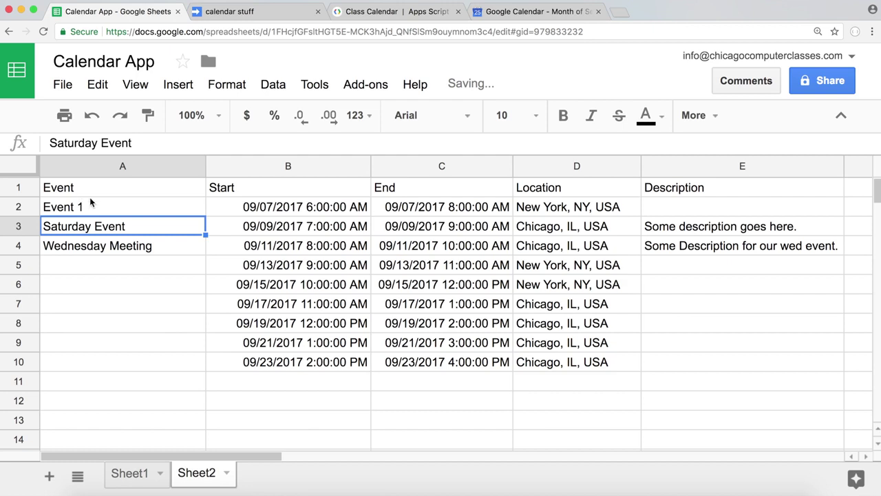
click(90, 202)
drag(205, 215, 217, 372)
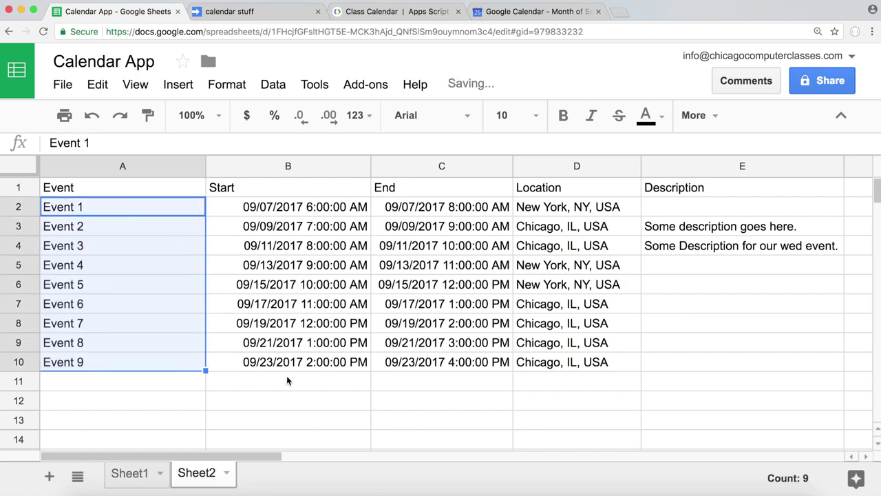
click(153, 232)
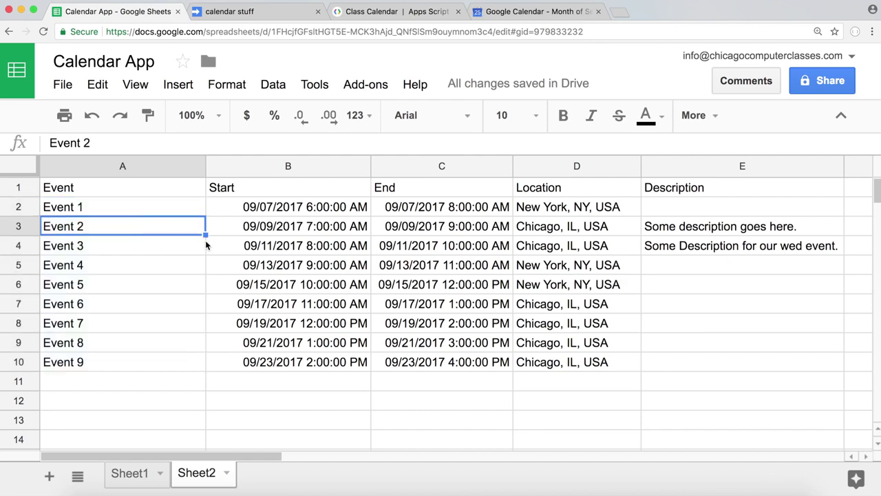
click(80, 208)
click(108, 282)
click(128, 348)
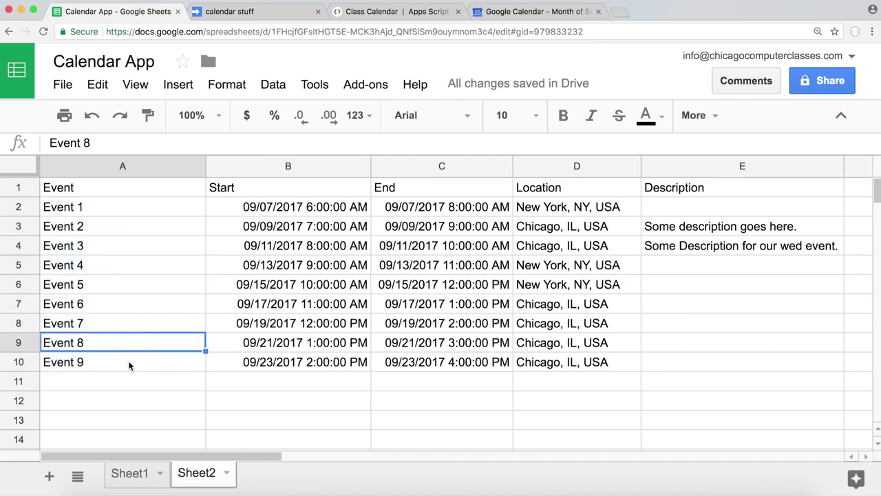
click(128, 364)
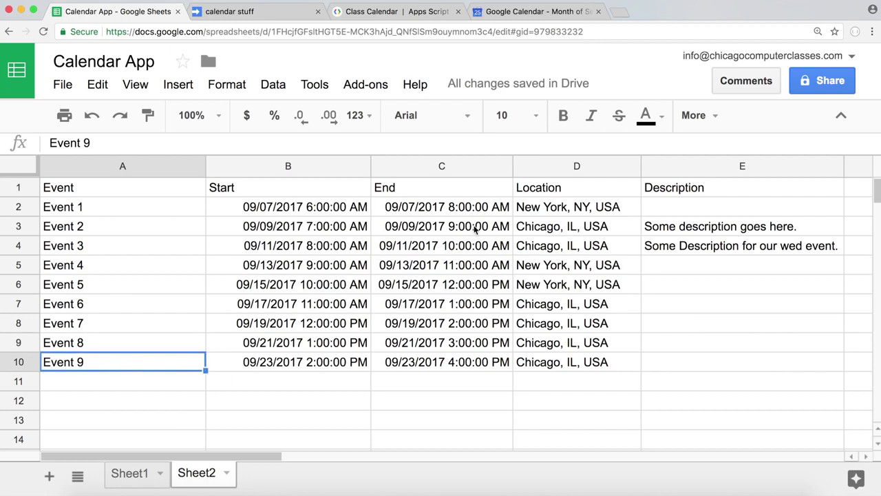
click(678, 208)
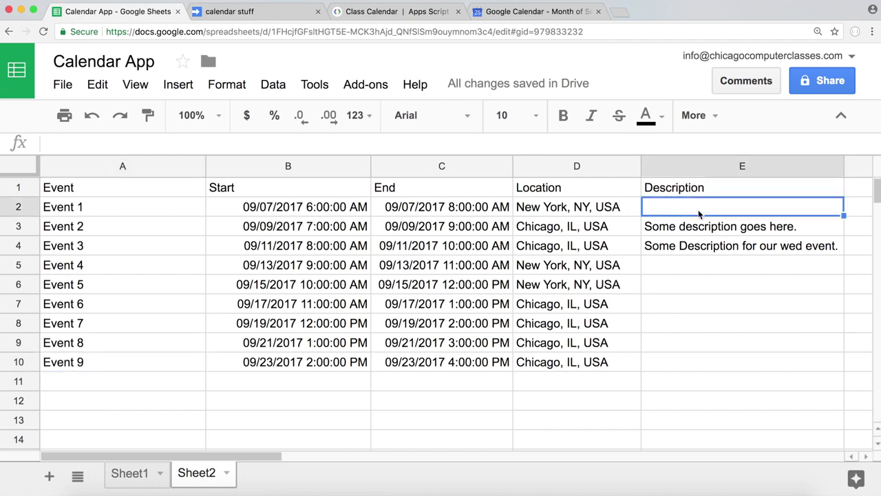
- Enter 'Event 1 text' in E2 and fill it down through E10
text(Event )
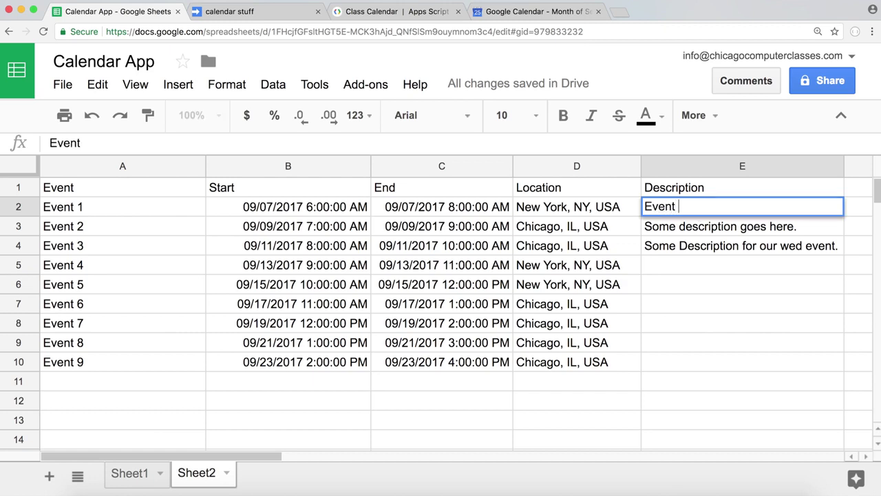
text(1 )
text(Desri)
key(BackSpace)
key(BackSpace)
key(BackSpace)
key(BackSpace)
key(BackSpace)
text(text)
key(Return)
click(697, 207)
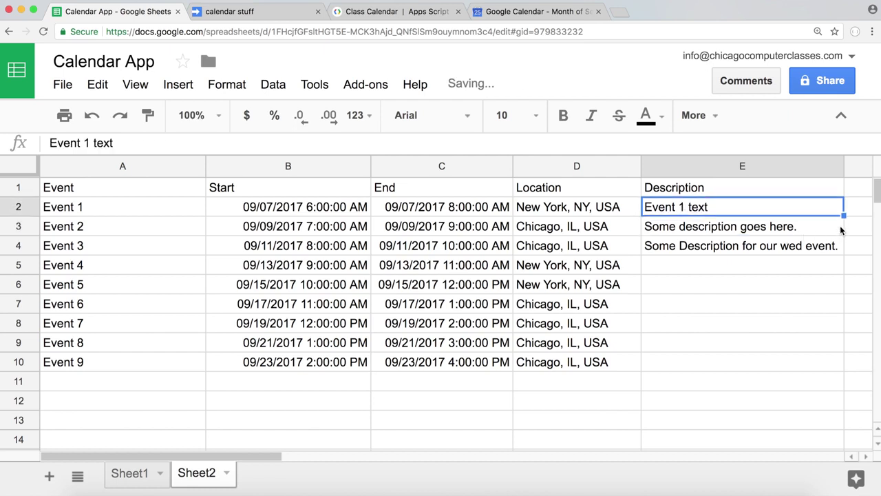
drag(843, 216, 804, 368)
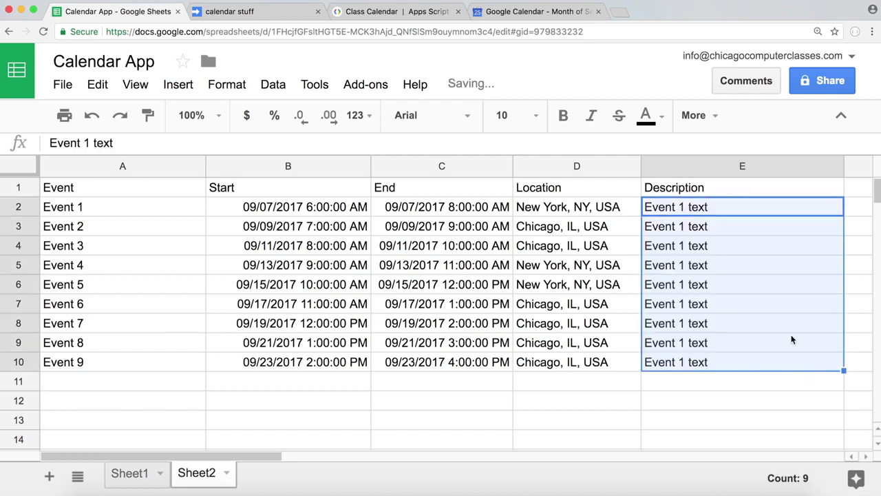
click(699, 227)
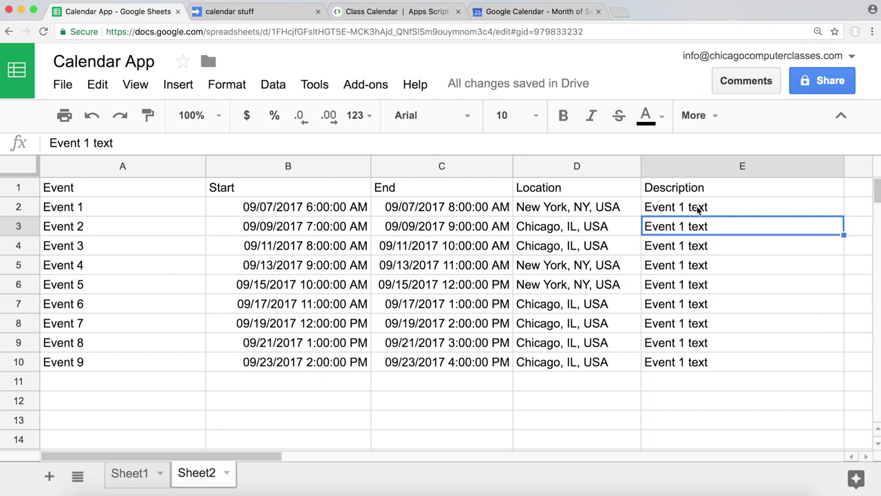
click(697, 208)
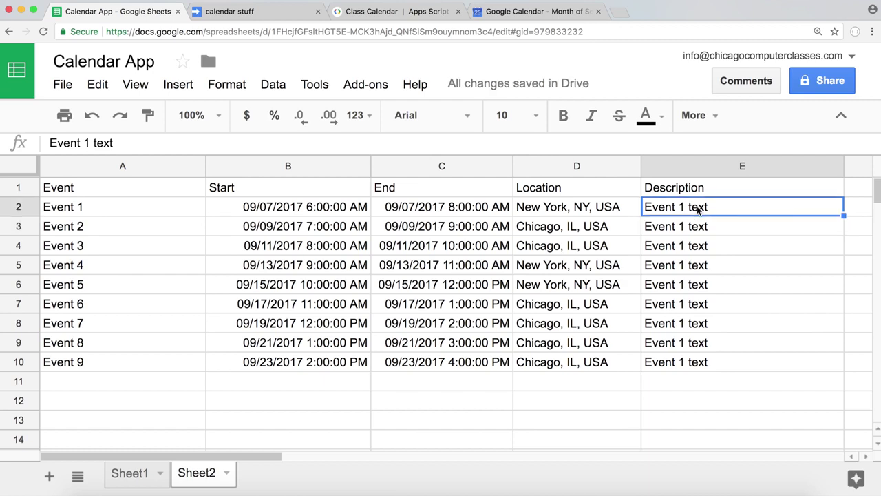
text(=joi)
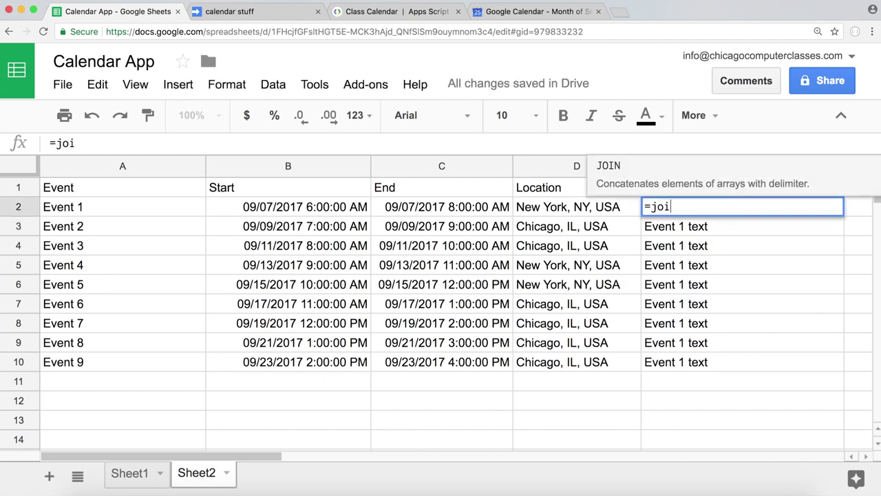
- Put the formula =A2&" some text" in E2 and fill it down to E10
key(BackSpace)
key(BackSpace)
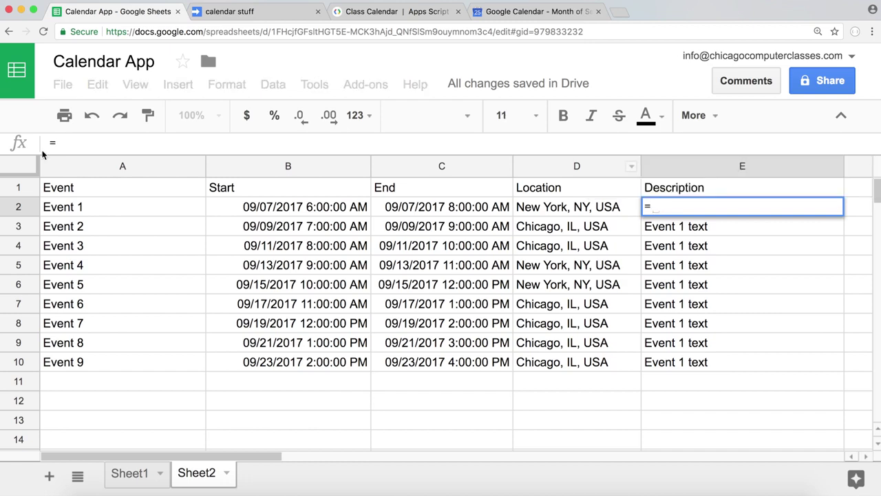
click(118, 212)
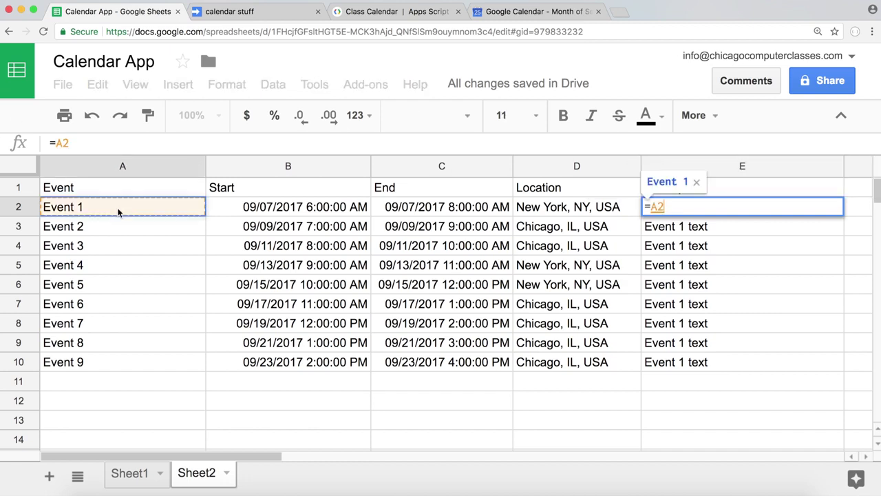
text(&" )
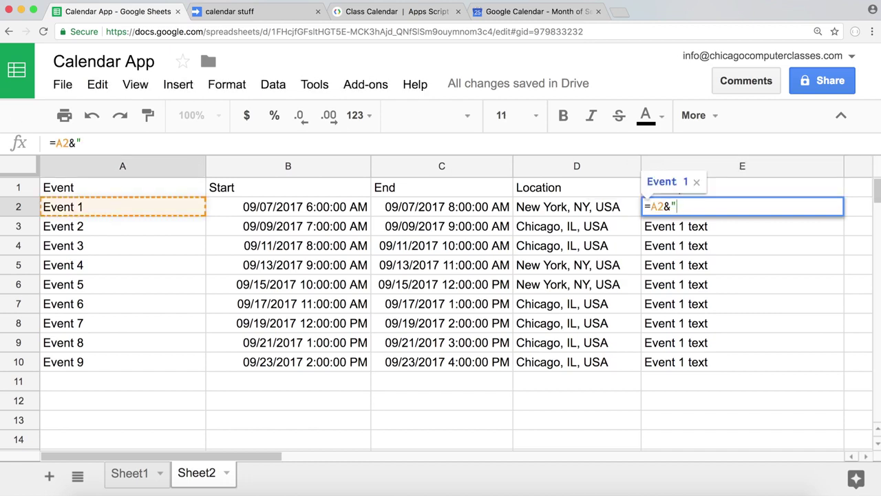
text(te)
key(BackSpace)
key(BackSpace)
text(some text")
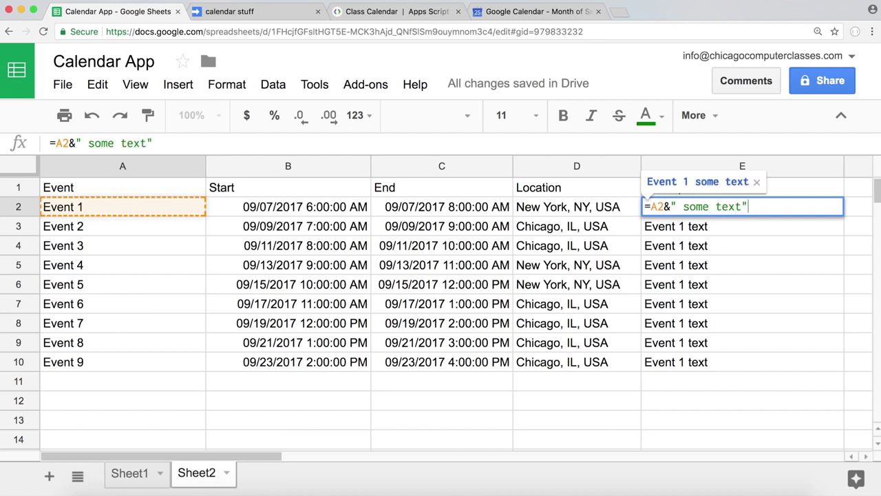
key(Return)
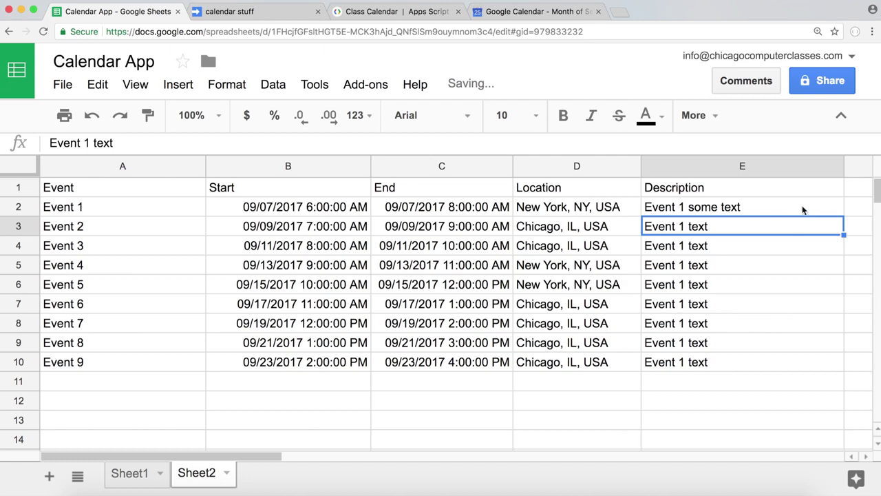
click(802, 205)
drag(843, 216, 821, 370)
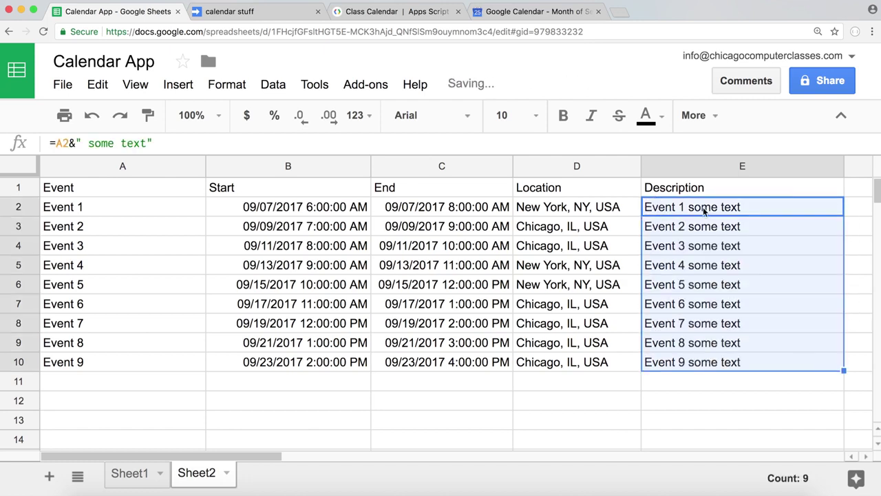
- Copy E2:E10 and paste it back as values only, then check E4
right_click(704, 212)
click(741, 246)
right_click(689, 205)
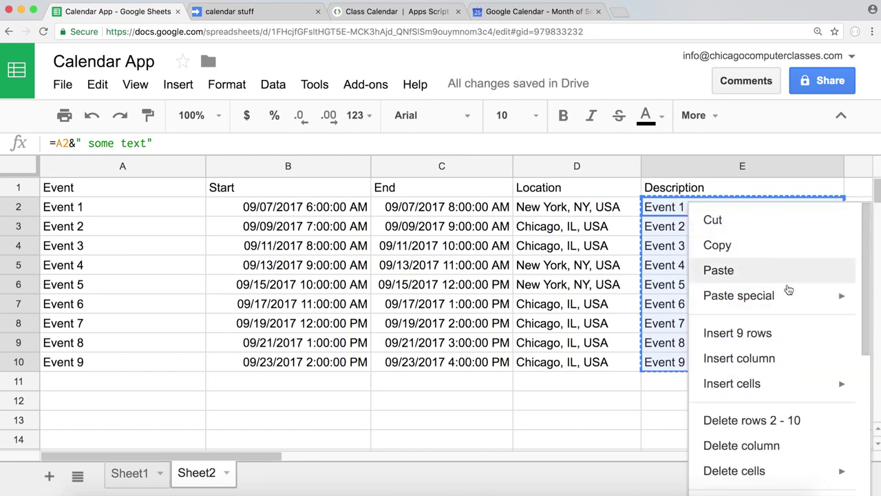
mouse_move(787, 294)
click(472, 114)
click(673, 241)
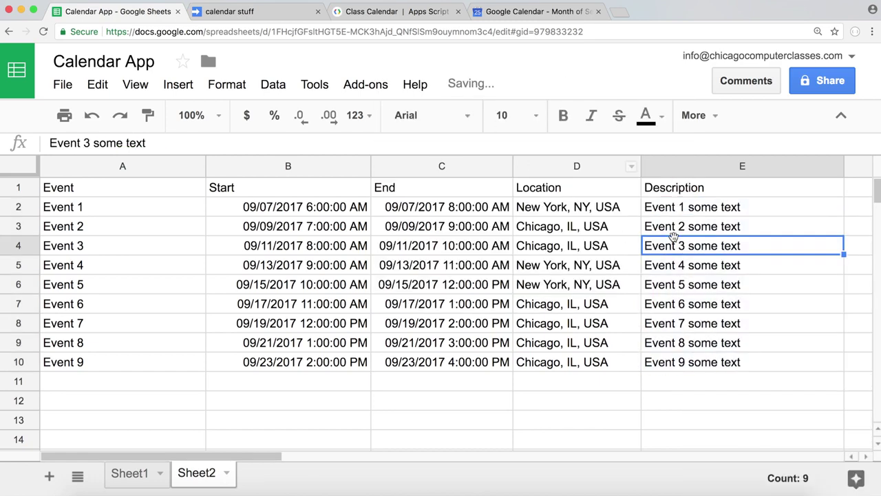
double_click(675, 244)
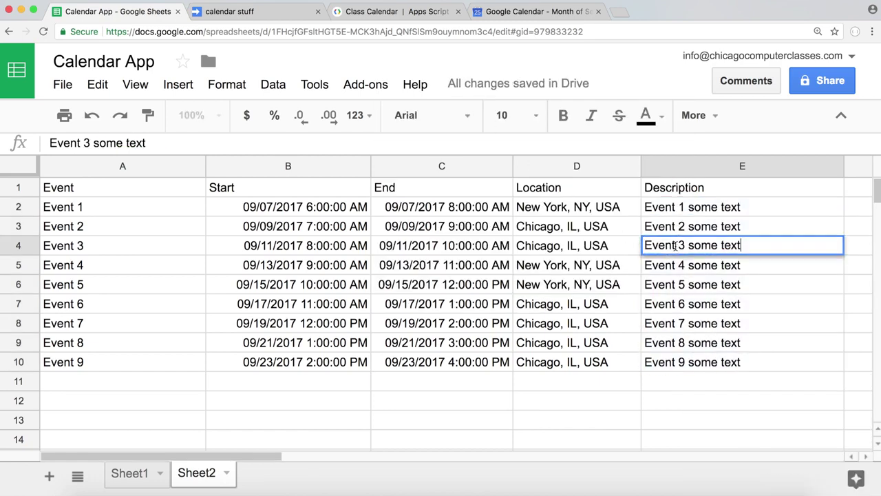
key(Return)
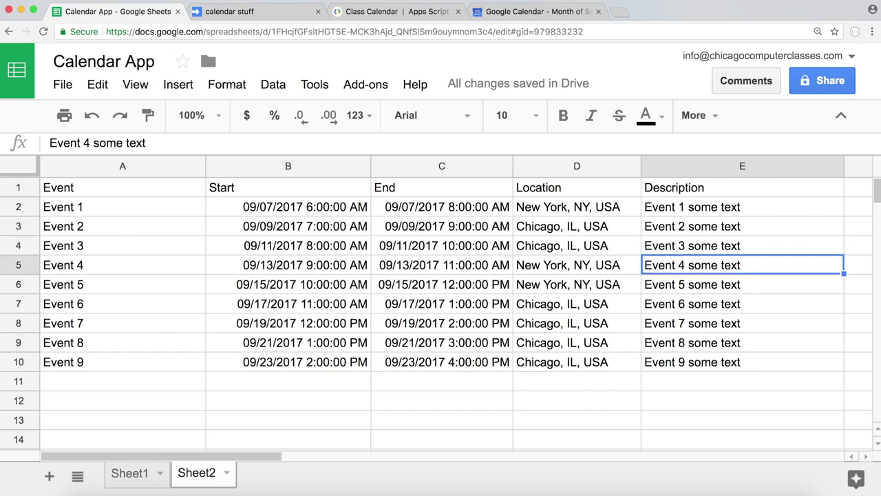
drag(671, 365, 77, 218)
click(77, 216)
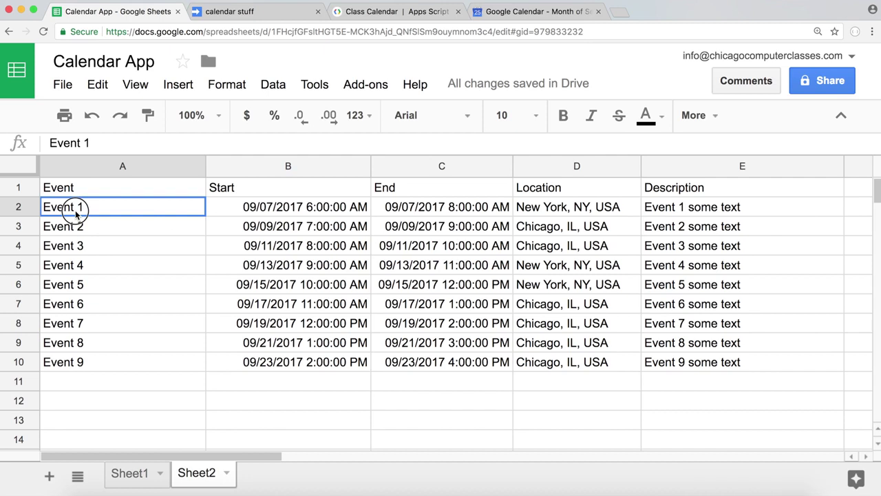
- Review the start dates in B2, B5 and B8 against the September 2017 calendar
click(275, 210)
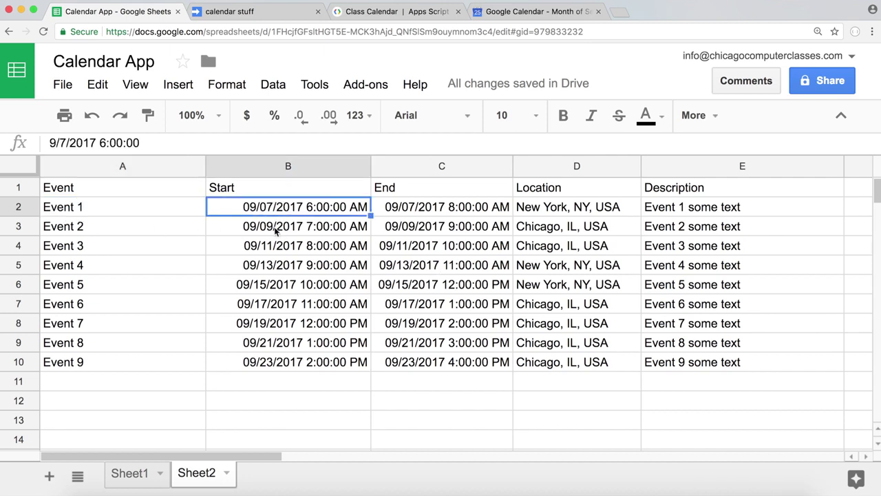
click(283, 264)
click(292, 320)
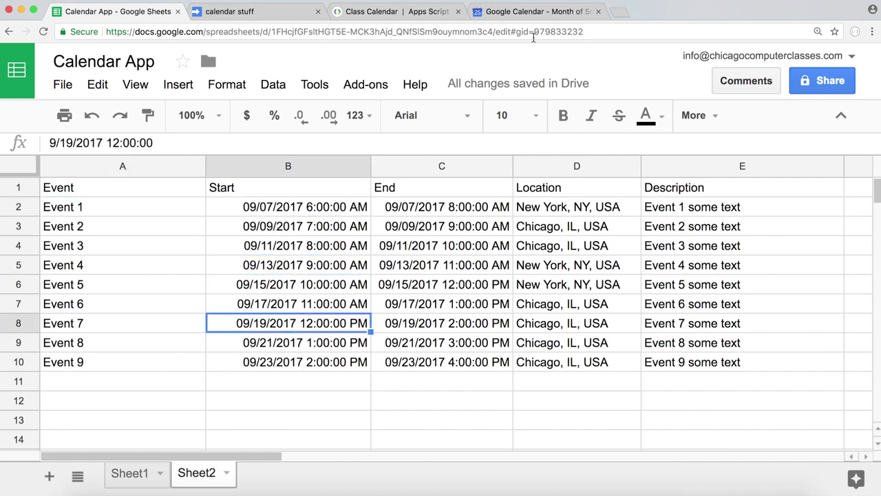
click(523, 12)
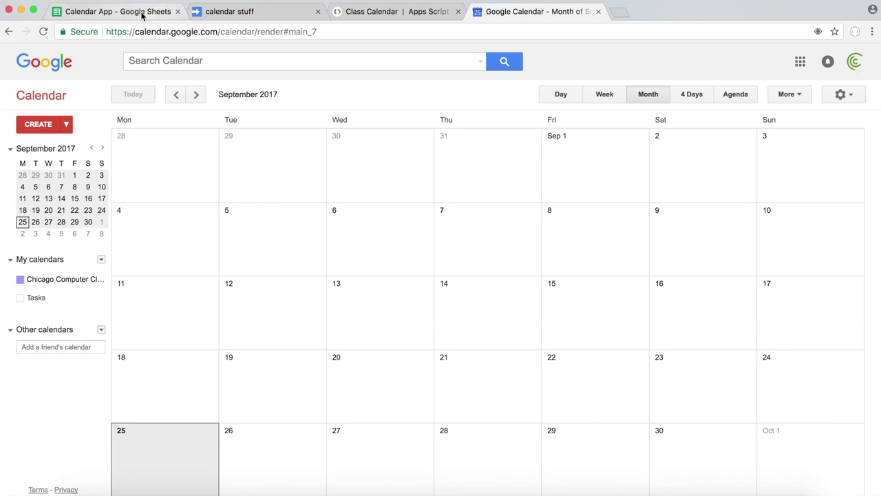
click(139, 12)
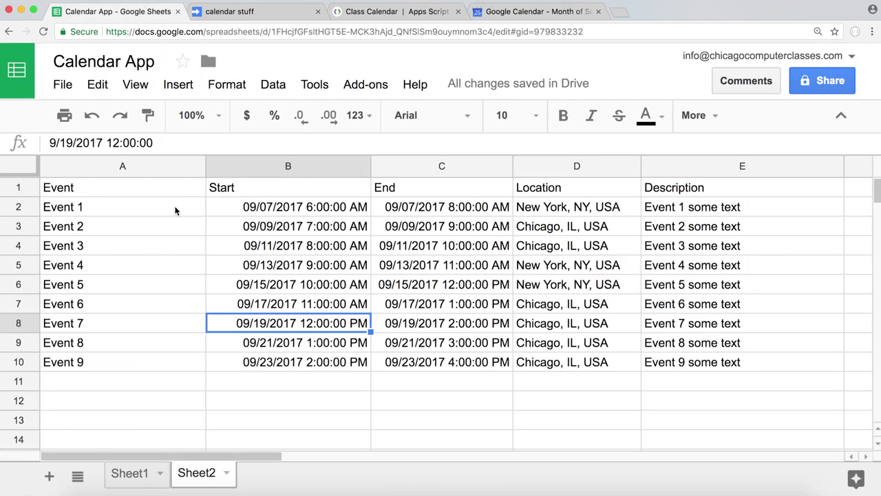
- Open the calendar stuff project via Tools > Script editor
click(315, 84)
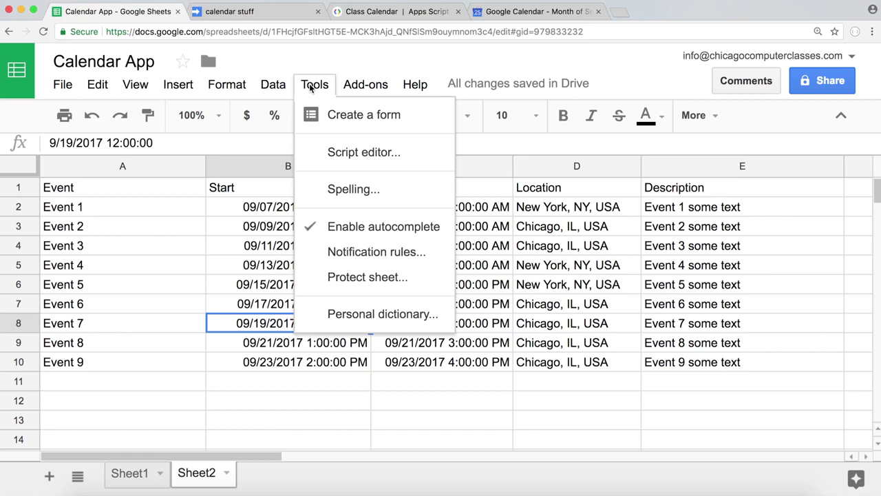
click(234, 11)
click(147, 12)
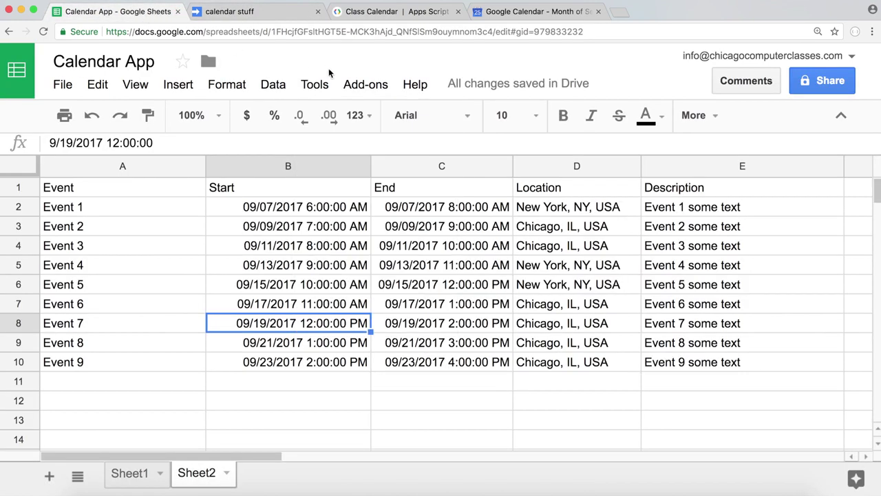
click(314, 84)
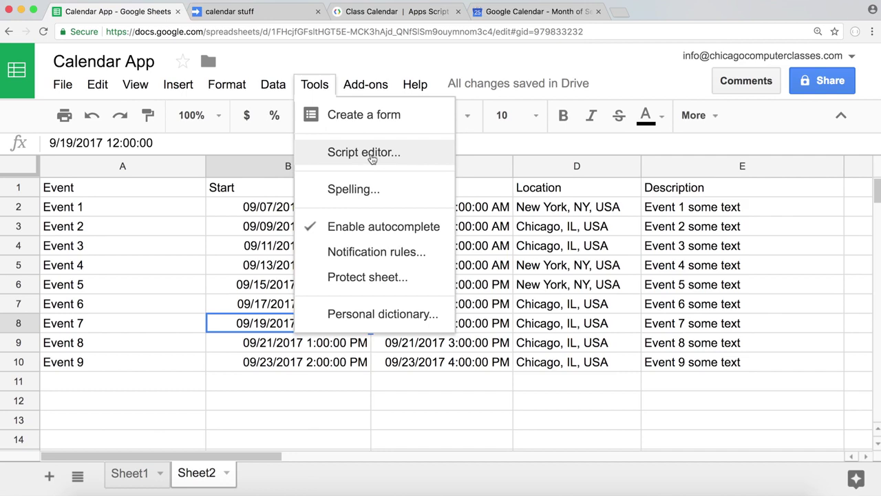
click(263, 16)
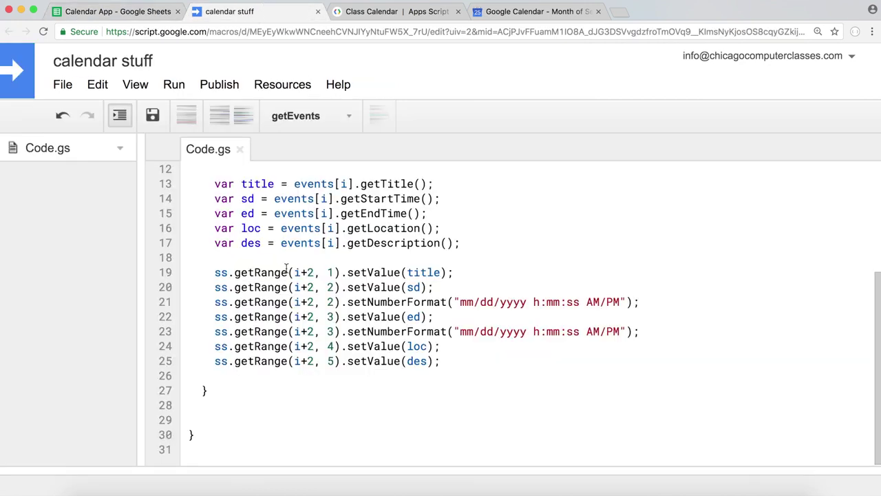
- Add an empty addEvents(){ } function below getEvents after line 30, then return to the spreadsheet
scroll(287, 265, up, 5)
scroll(278, 247, down, 5)
click(213, 424)
click(242, 440)
key(Return)
key(Return)
key(Return)
text(addEvents())
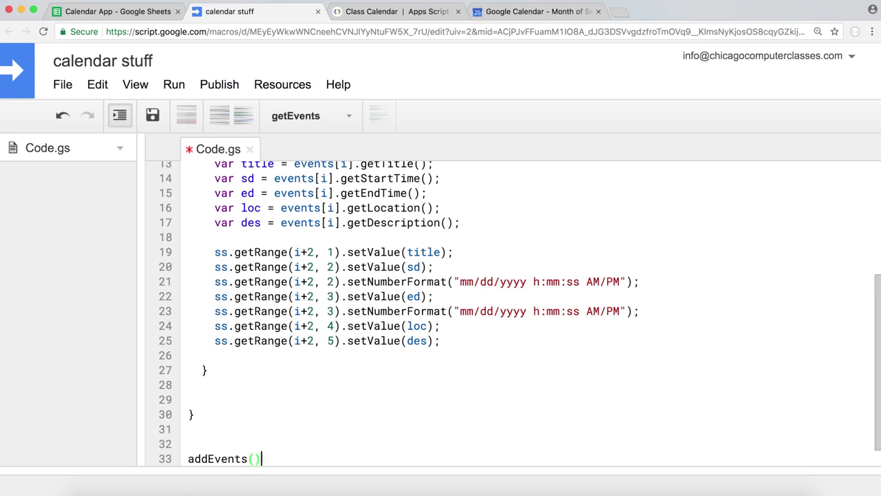
text({)
key(Return)
key(Return)
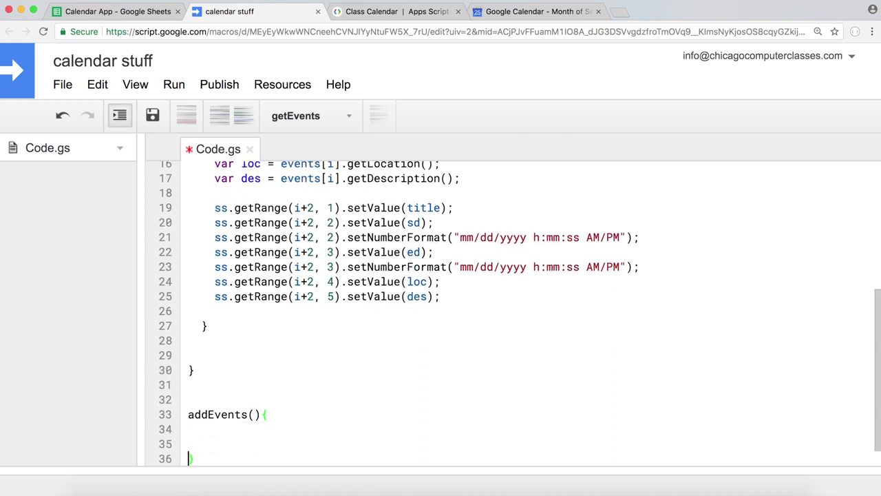
key(Tab)
scroll(270, 364, down, 1)
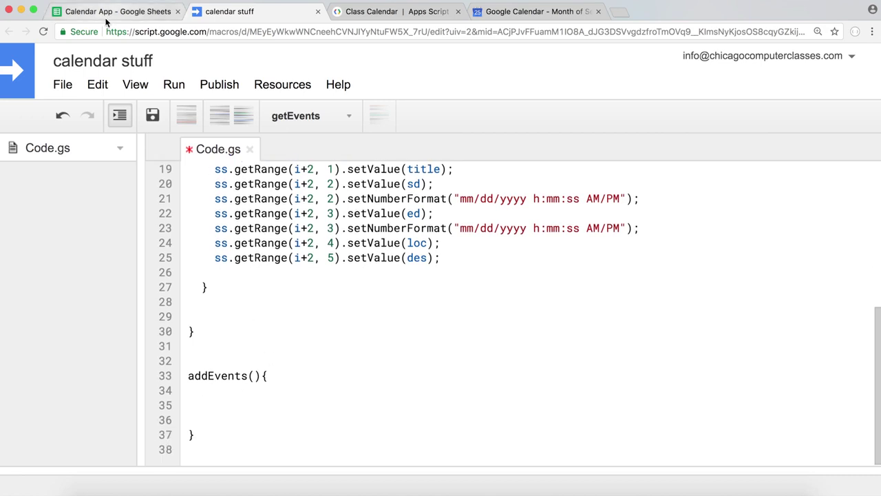
click(106, 21)
click(136, 215)
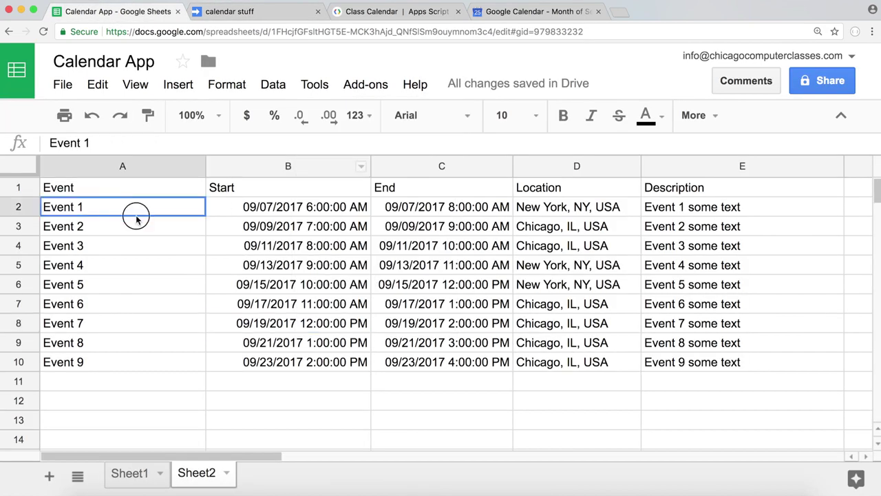
- Review the nine event rows in A2:E10
drag(137, 218, 681, 364)
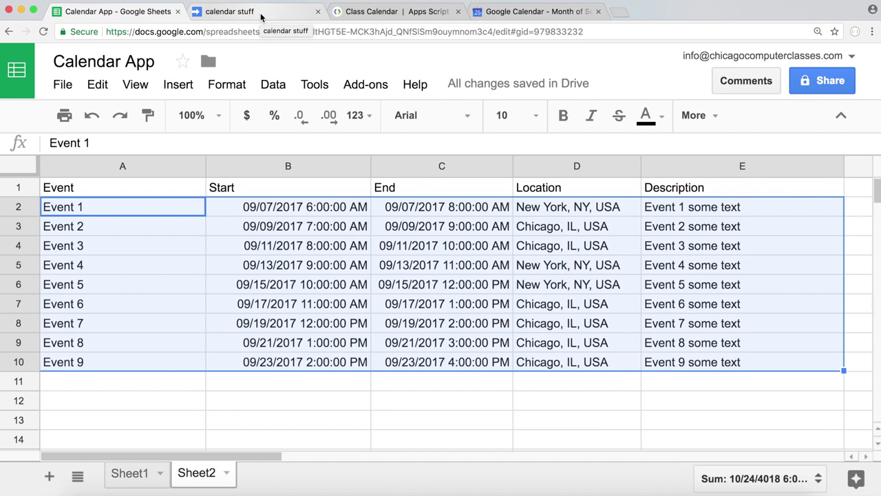
click(169, 211)
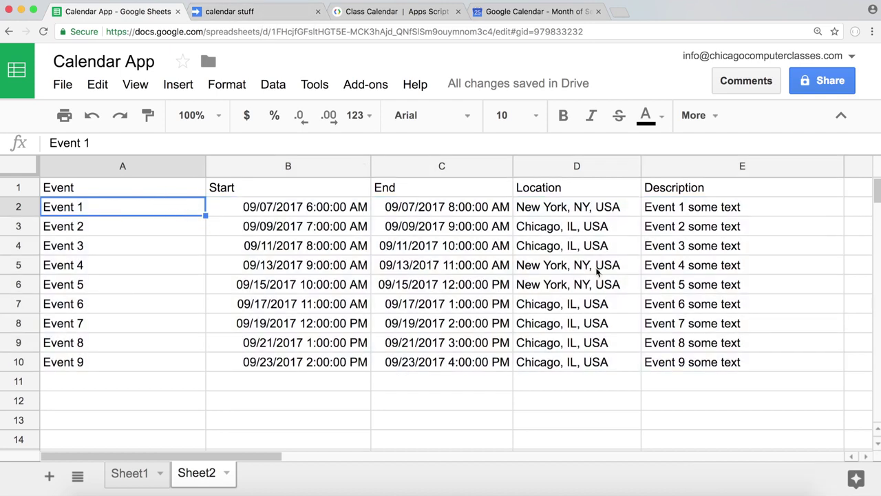
key(Down)
key(Down)
key(Down)
key(Right)
drag(154, 215, 665, 360)
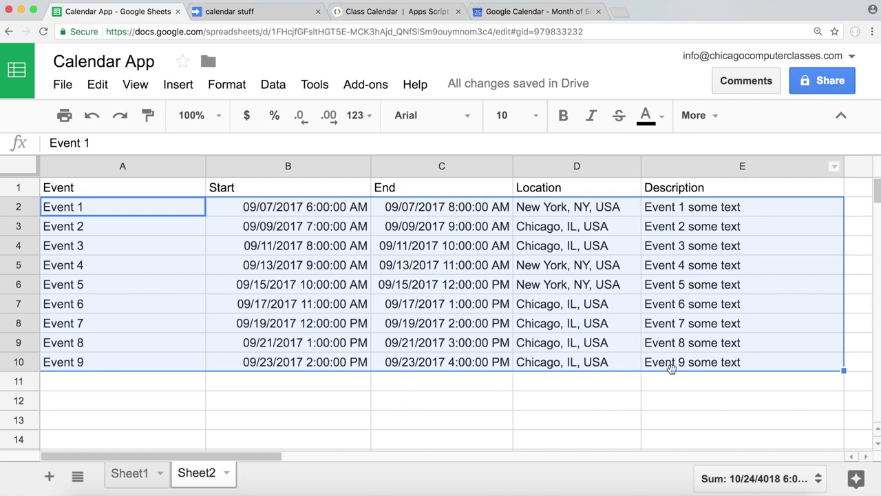
- Begin the addEvents body with 'var lr =' on line 35
click(271, 15)
click(254, 409)
text(var lr )
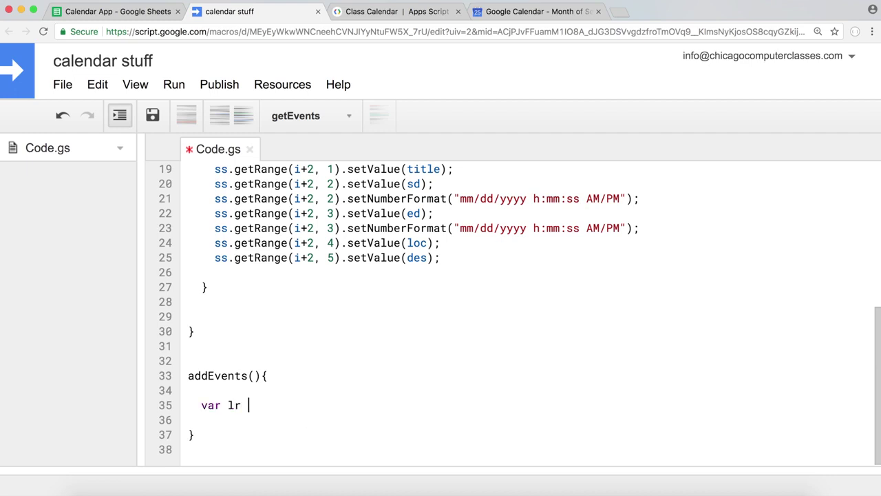
text(=)
- Copy the var ss active-sheet declaration from line 3 into addEvents on line 34
scroll(248, 237, up, 5)
scroll(247, 237, up, 3)
scroll(247, 238, up, 1)
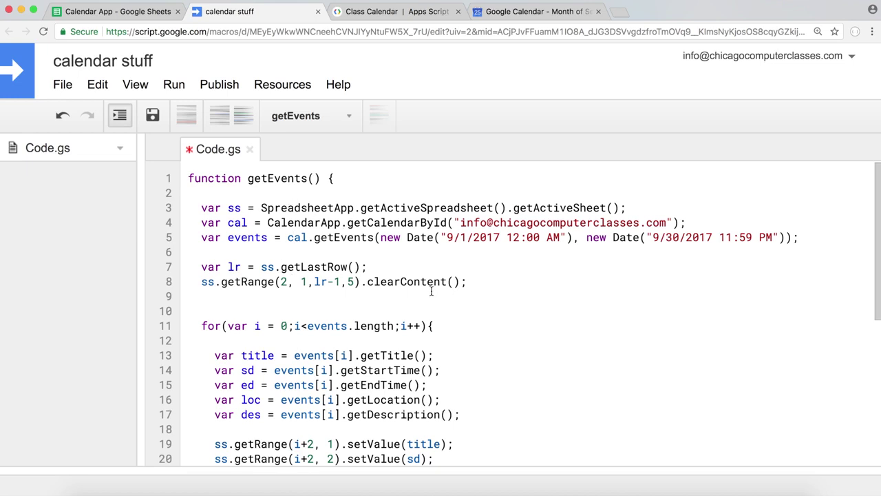
mouse_move(625, 207)
mouse_down()
mouse_move(227, 198)
mouse_move(200, 211)
mouse_up()
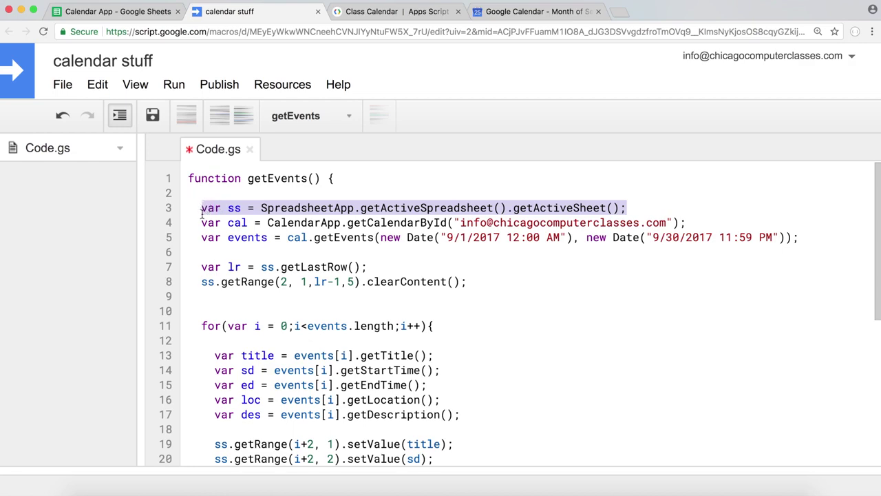
scroll(234, 324, down, 5)
click(221, 390)
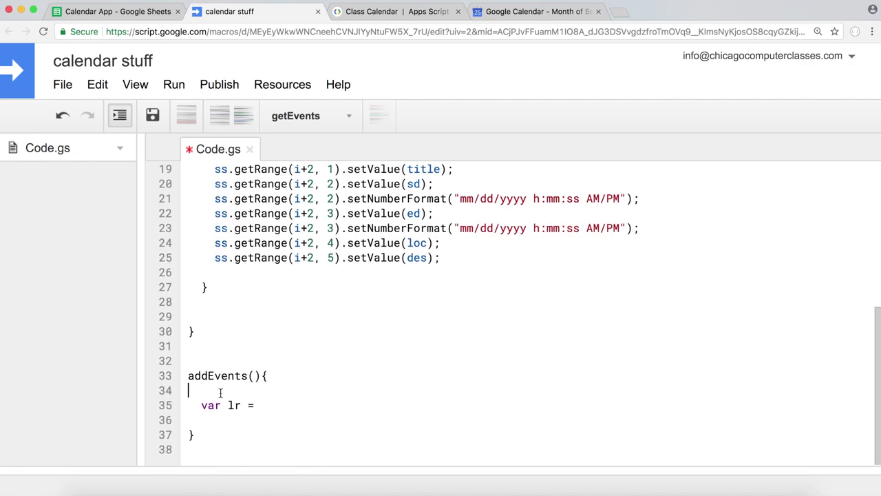
key(ctrl+v)
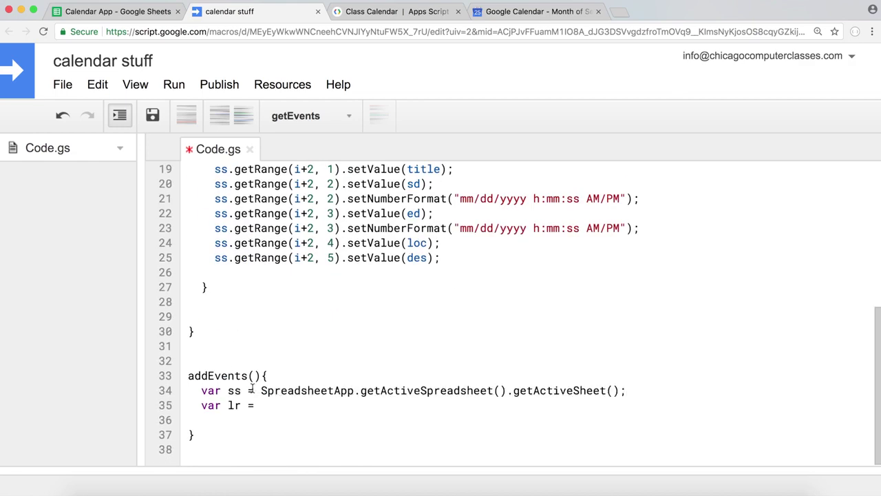
- Complete the lr declaration as ss.getLastRow(); using autocomplete
text(ss.)
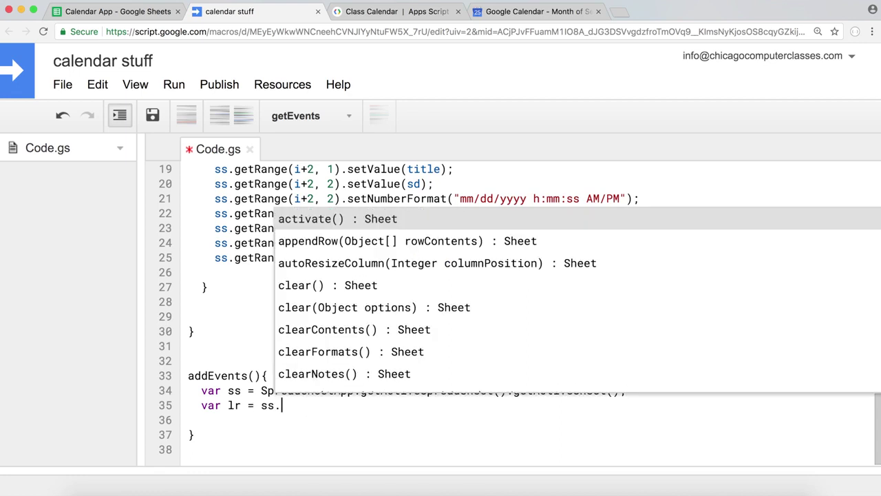
text(getl)
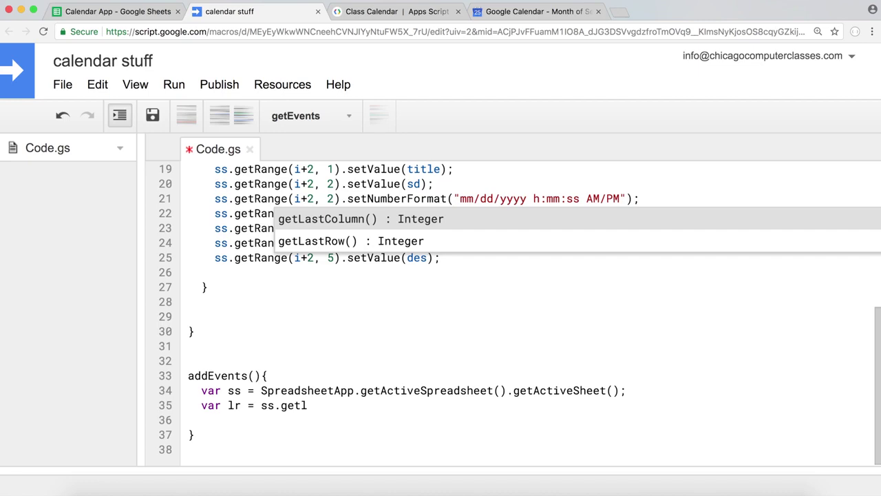
key(Down)
key(Return)
text(;)
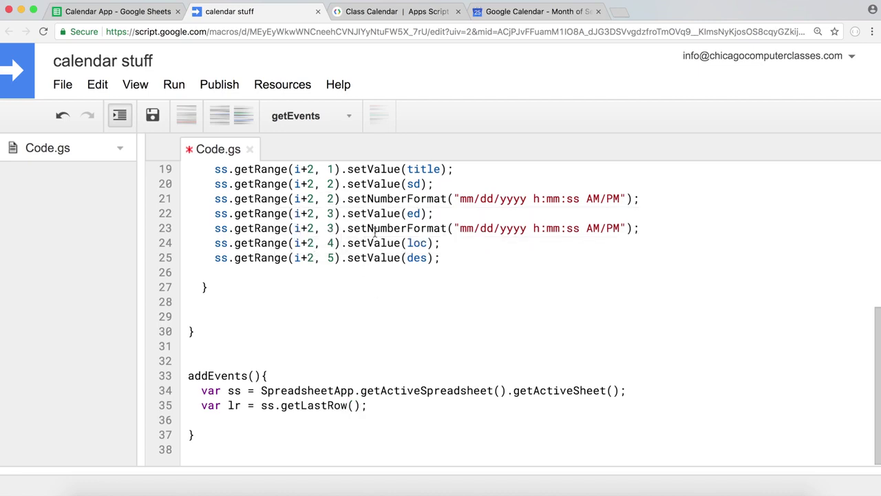
- Add the function keyword before addEvents on line 33
scroll(318, 307, up, 5)
scroll(318, 308, down, 2)
scroll(334, 338, down, 4)
click(181, 377)
text(function)
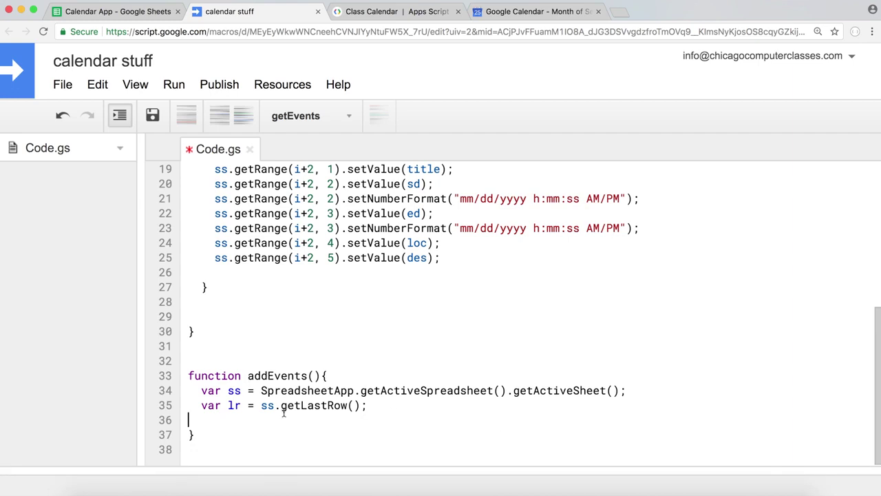
click(374, 404)
double_click(235, 391)
- Open a new line below the getLastRow declaration and begin declaring var data
double_click(342, 390)
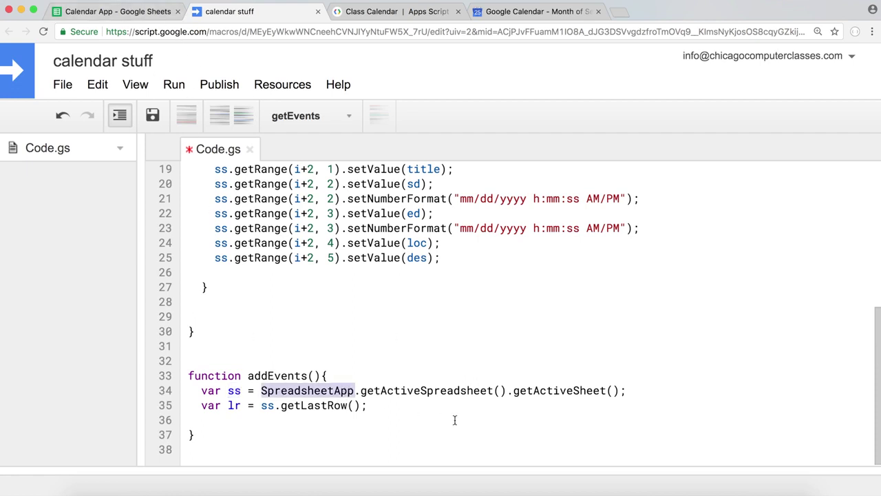
click(559, 391)
double_click(303, 404)
click(381, 405)
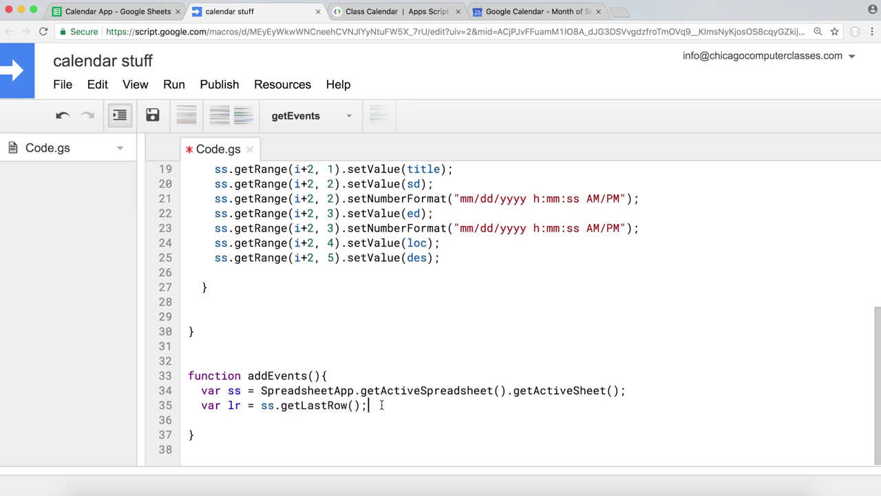
key(Return)
key(Return)
text(var )
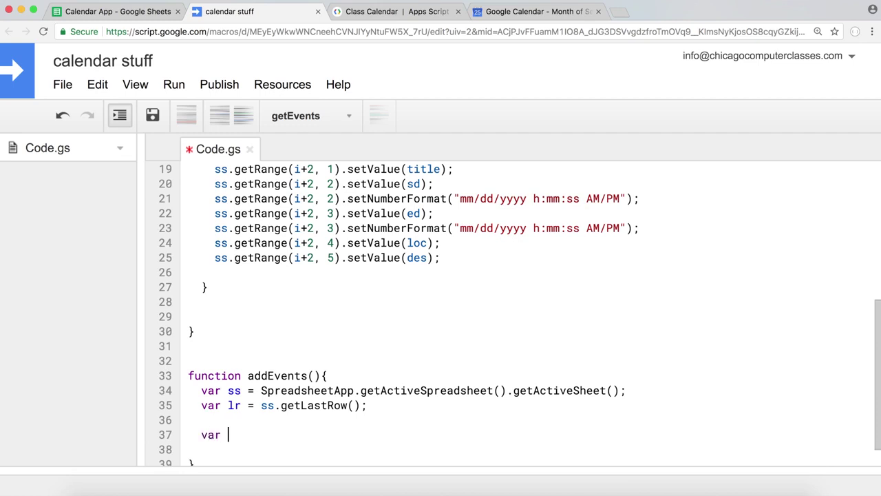
text(dar)
key(BackSpace)
- Finish the line as var data = ss.getRange(""); with the placeholder arguments cleared
text(ta )
text(= )
text(ss.)
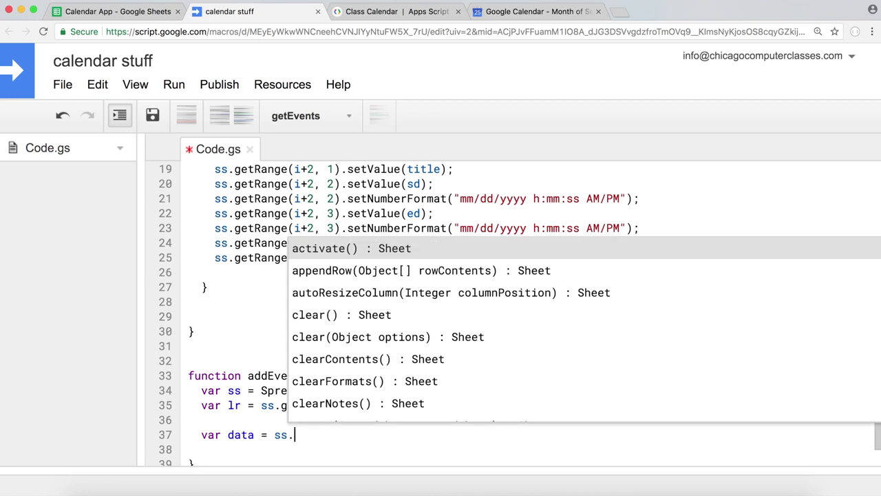
text(getr)
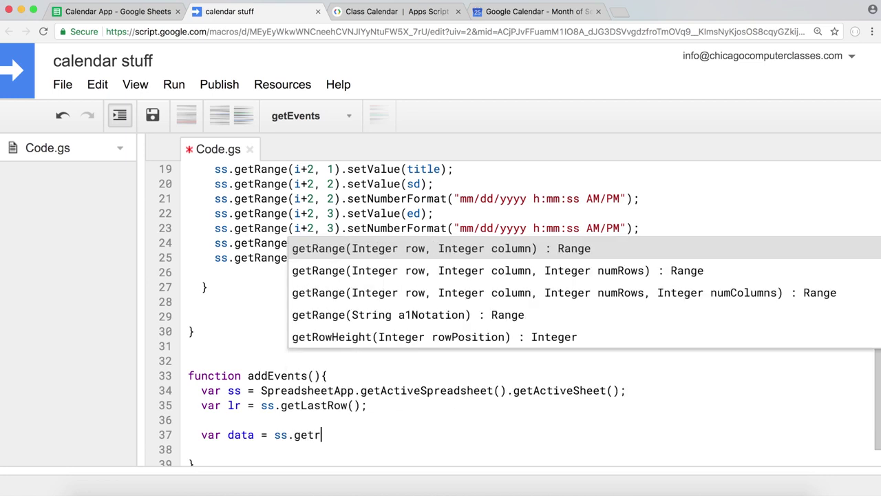
key(Return)
key(Right)
key(Right)
key(Right)
key(Right)
key(Right)
key(Right)
key(Right)
key(Right)
key(Right)
key(BackSpace)
key(BackSpace)
key(BackSpace)
key(BackSpace)
key(BackSpace)
key(BackSpace)
key(BackSpace)
key(BackSpace)
key(BackSpace)
key(BackSpace)
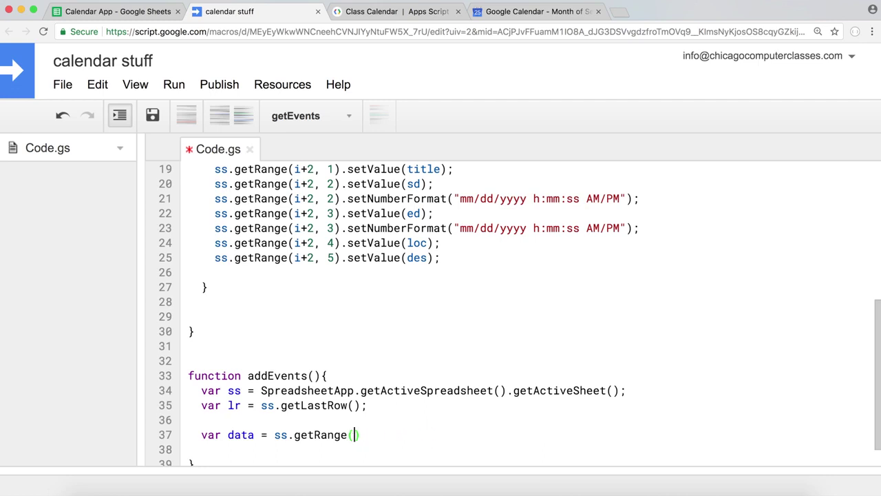
text("")
text(;)
key(Left)
key(Left)
key(Left)
click(130, 16)
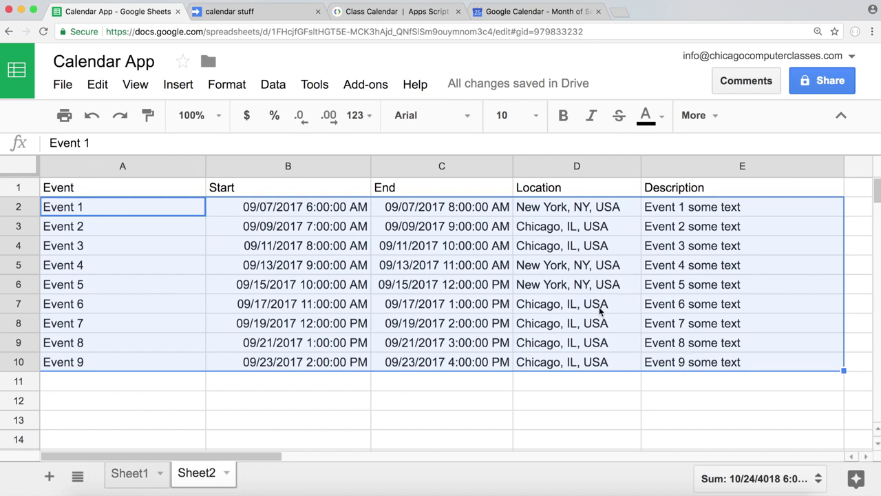
- Enter A2:10 as the range after checking the event rows in the Calendar App sheet
click(246, 12)
text(A2:10");)
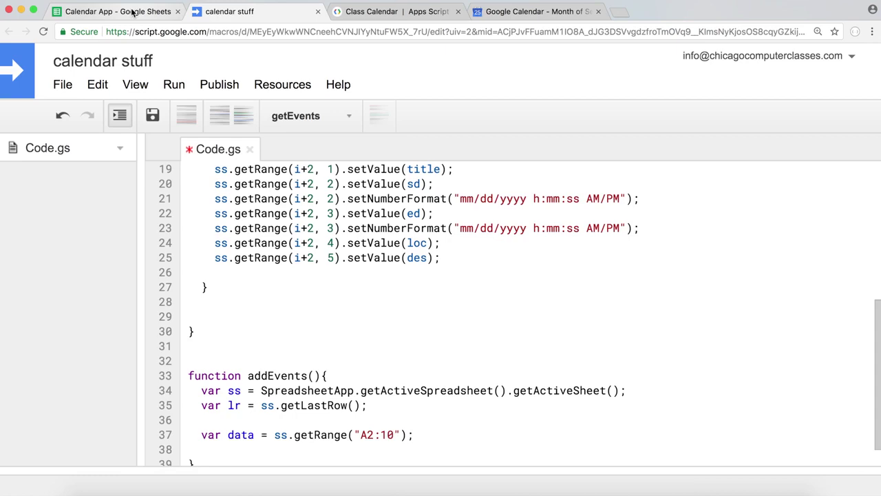
click(117, 12)
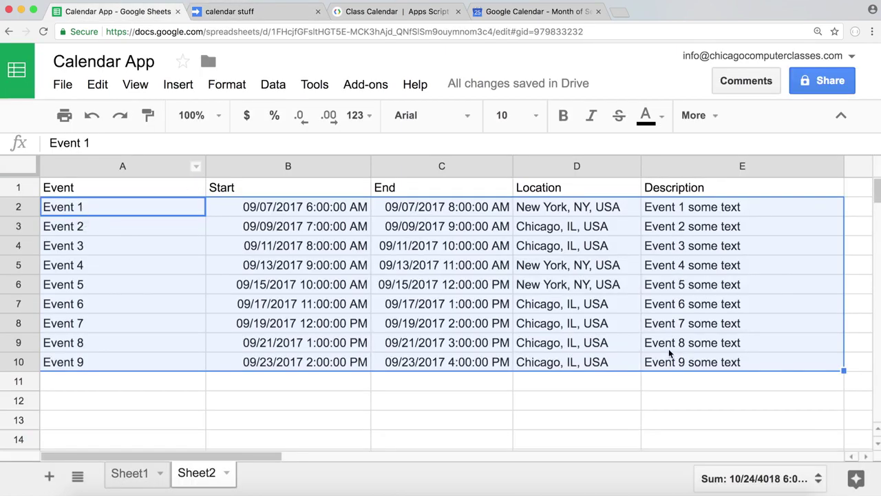
click(254, 12)
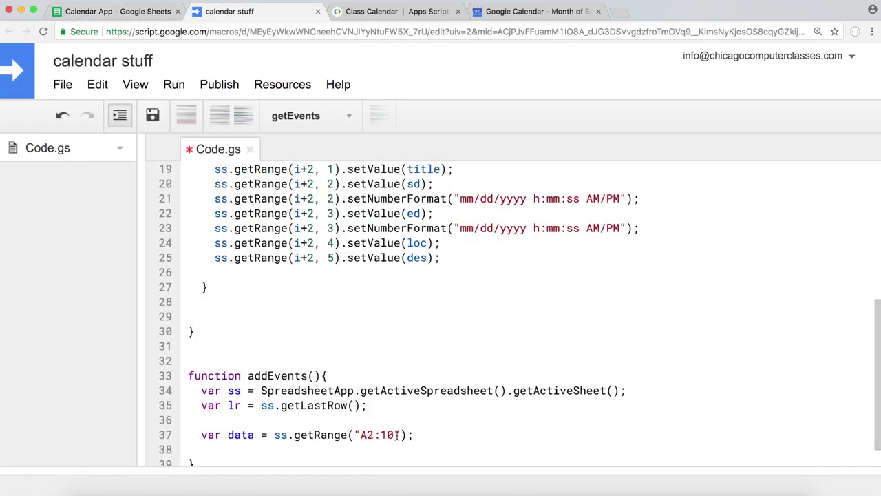
- Change the data range to "A2:E" + lr and add blank lines below it
key(BackSpace)
key(BackSpace)
text(" + l)
text(r)
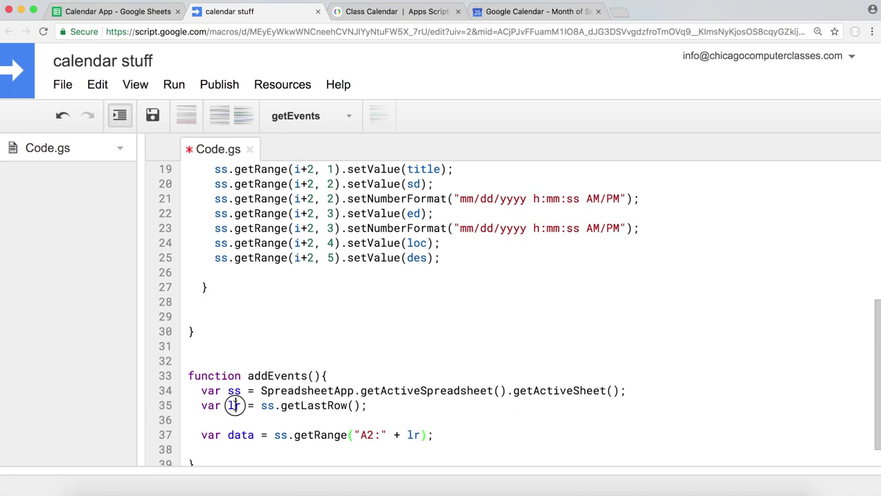
drag(355, 434, 458, 419)
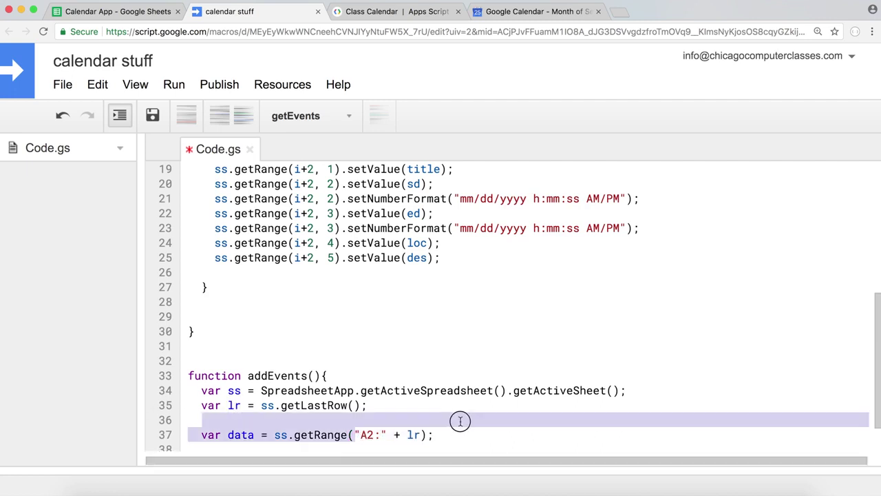
click(382, 434)
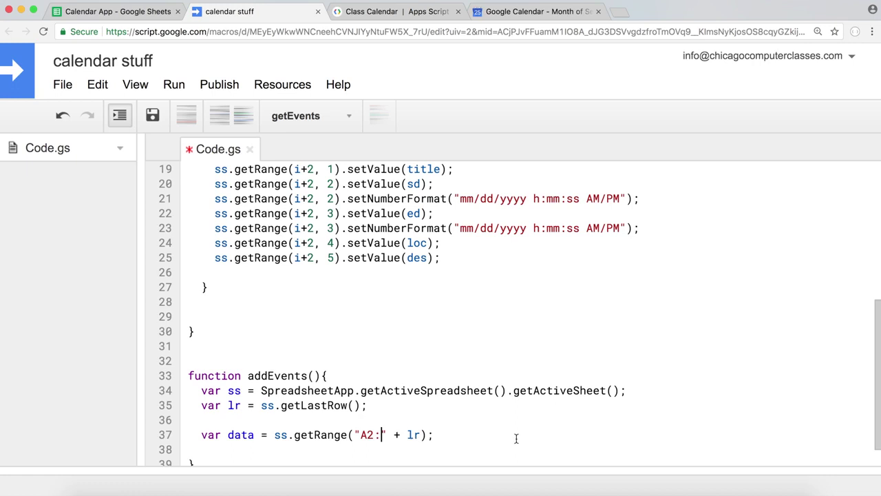
text(E)
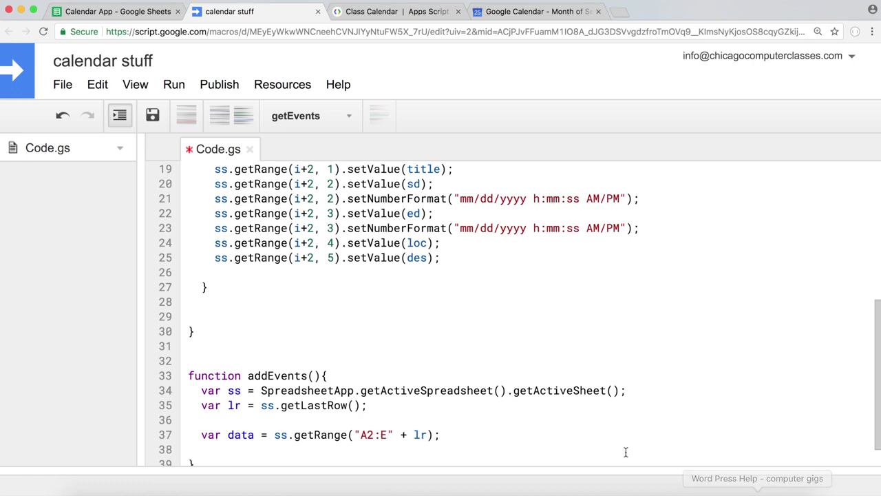
click(235, 406)
double_click(234, 405)
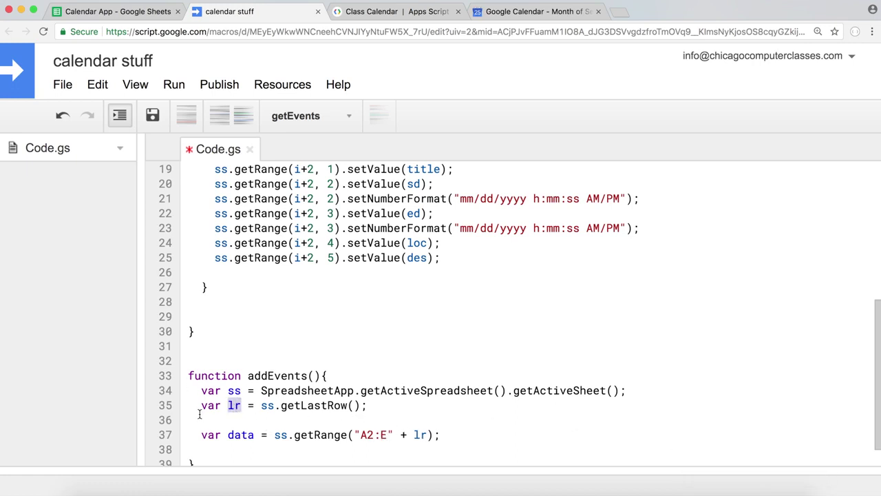
click(448, 433)
scroll(480, 429, down, 1)
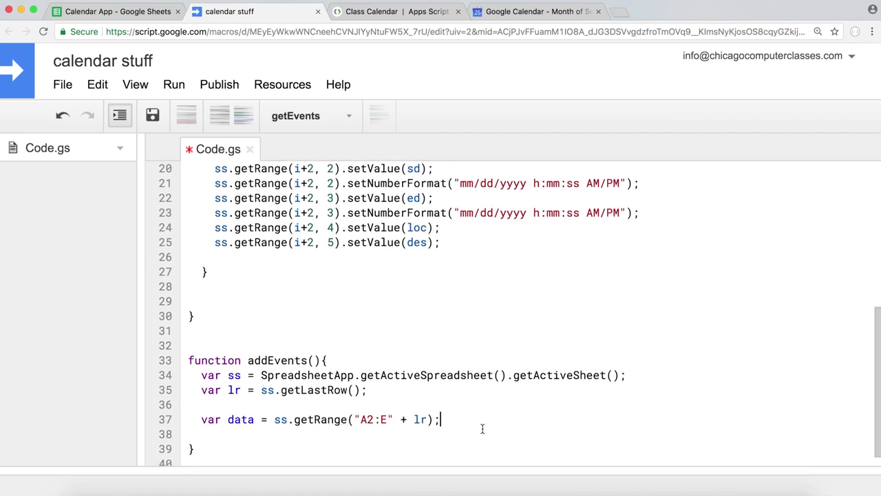
key(Return)
key(Return)
scroll(509, 413, down, 3)
- Add Logger.log(data); on line 39 of addEvents
key(Up)
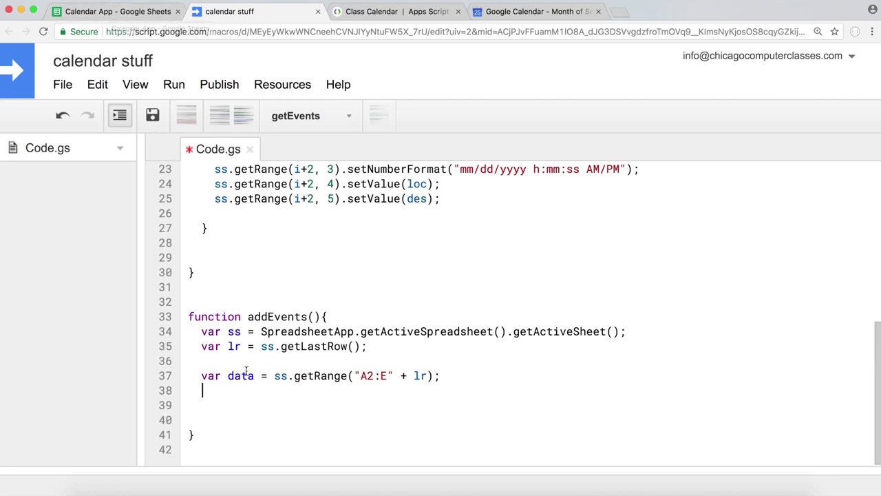
click(241, 410)
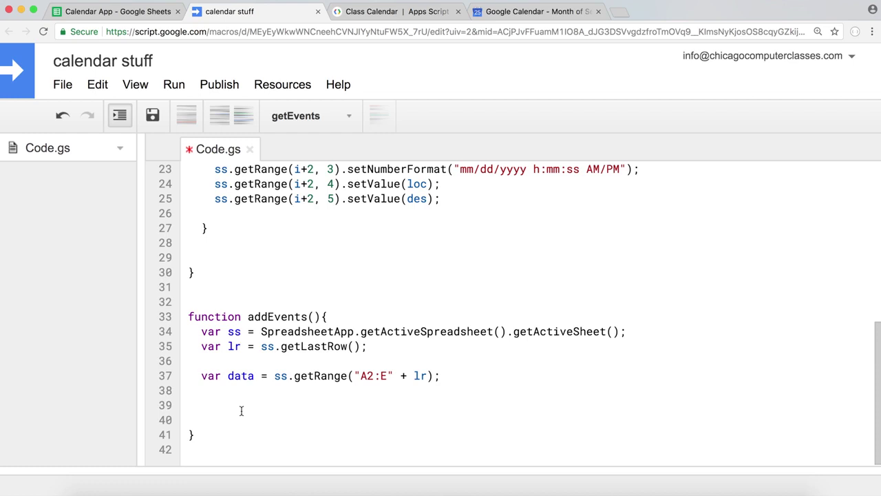
text(Logger)
text(.log)
key(Return)
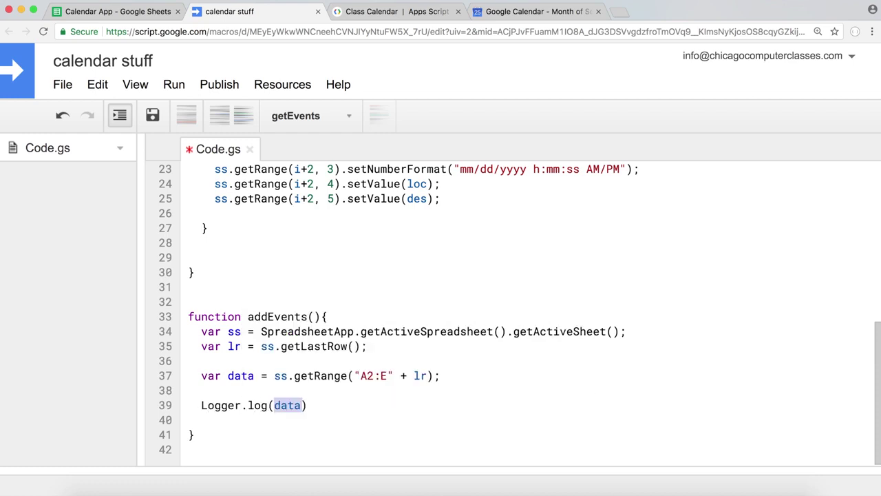
click(305, 404)
text(;)
click(259, 419)
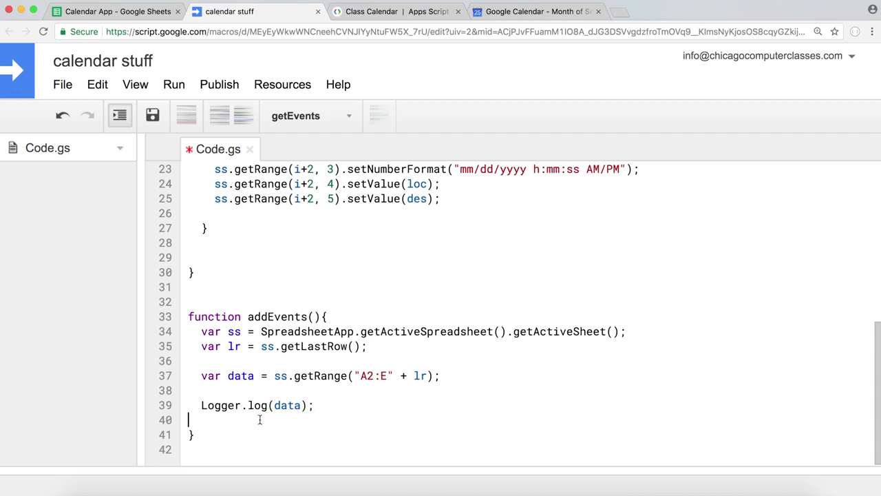
- Save Code.gs
key(ctrl+s)
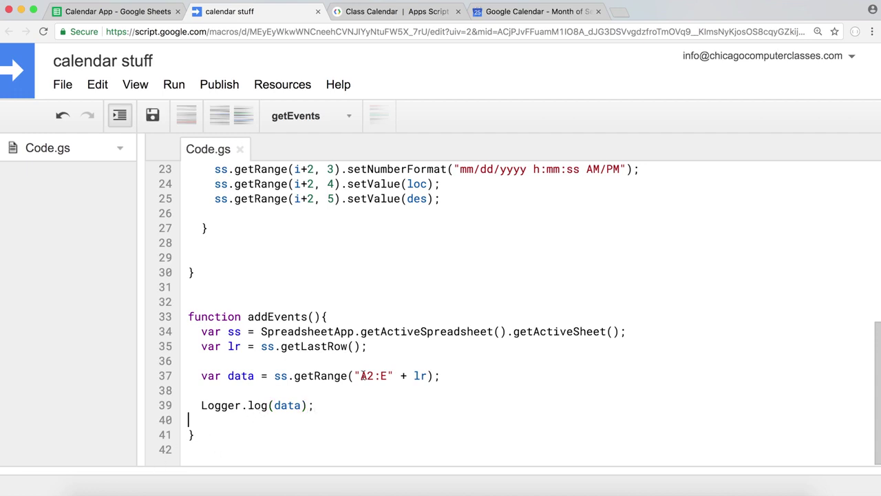
click(234, 331)
click(189, 90)
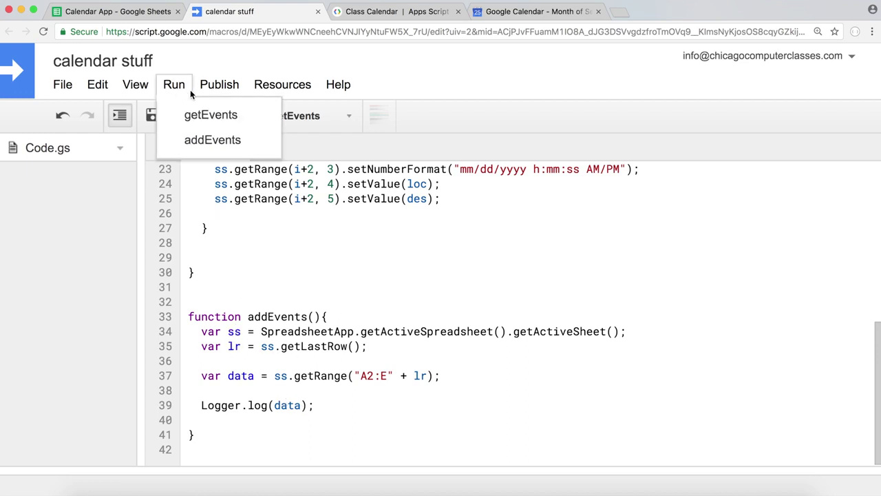
click(234, 118)
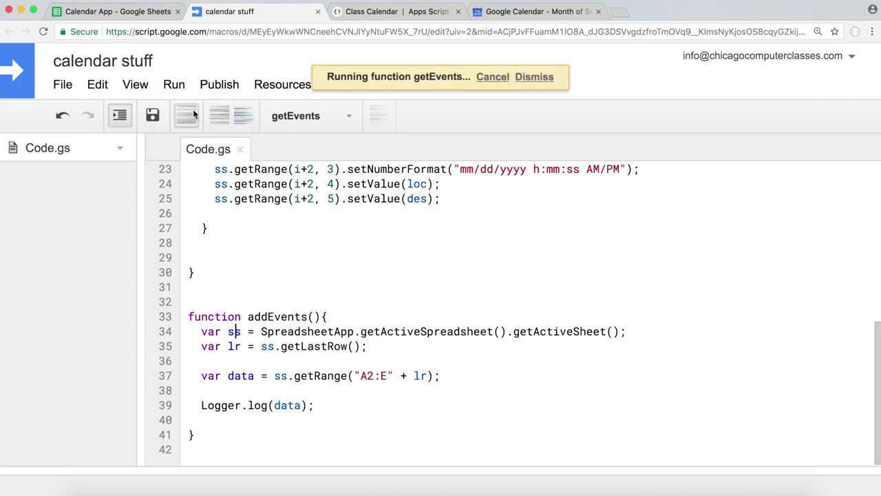
click(142, 86)
click(161, 138)
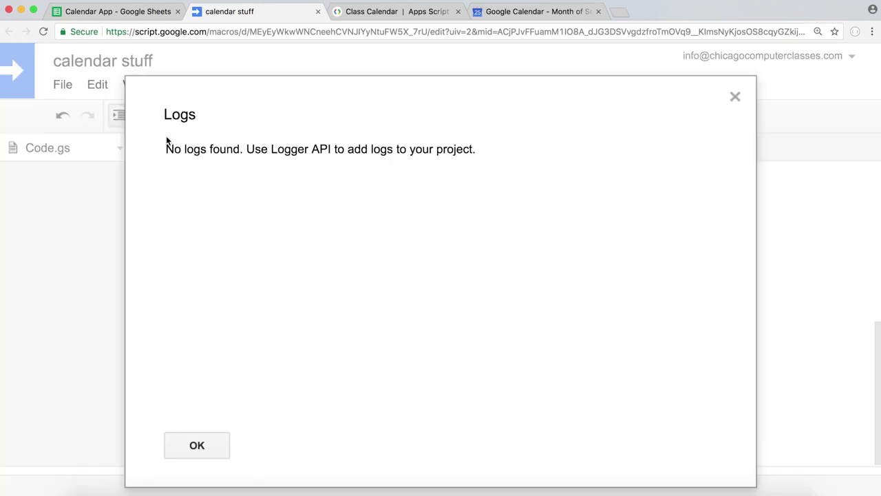
drag(185, 149, 331, 149)
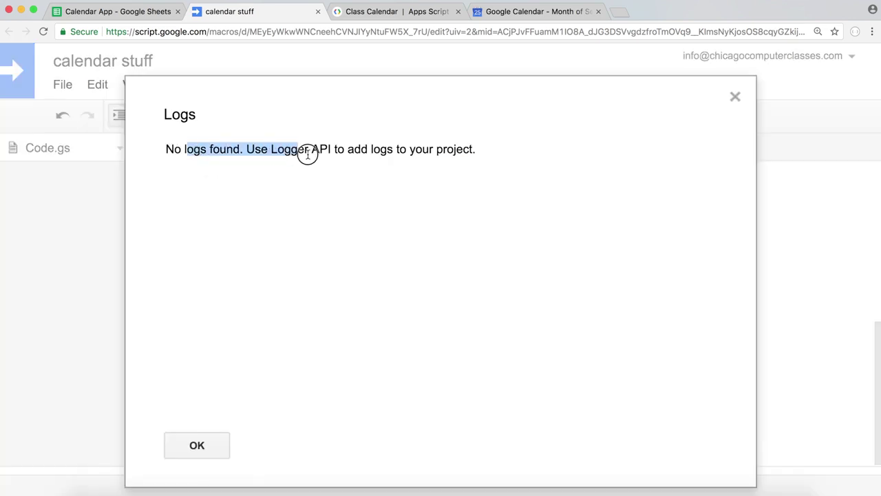
click(734, 99)
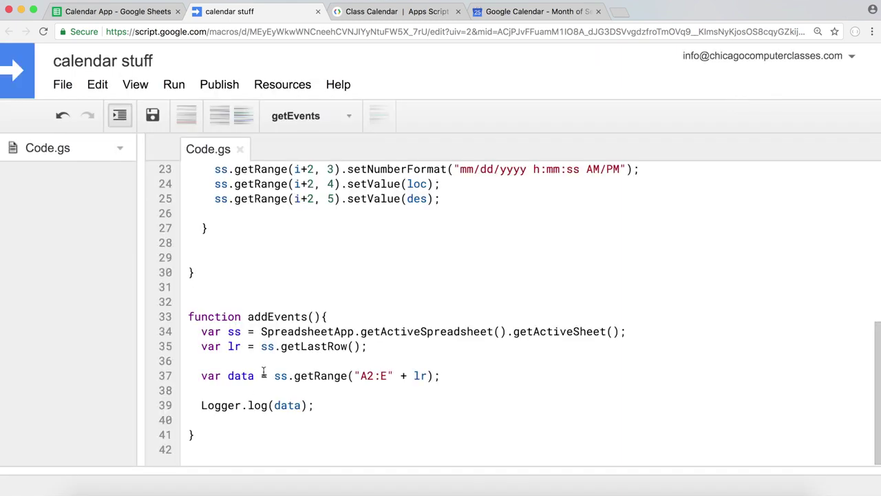
click(282, 394)
click(211, 362)
- Append .getValues() to the data range line and save Code.gs
drag(198, 334, 228, 346)
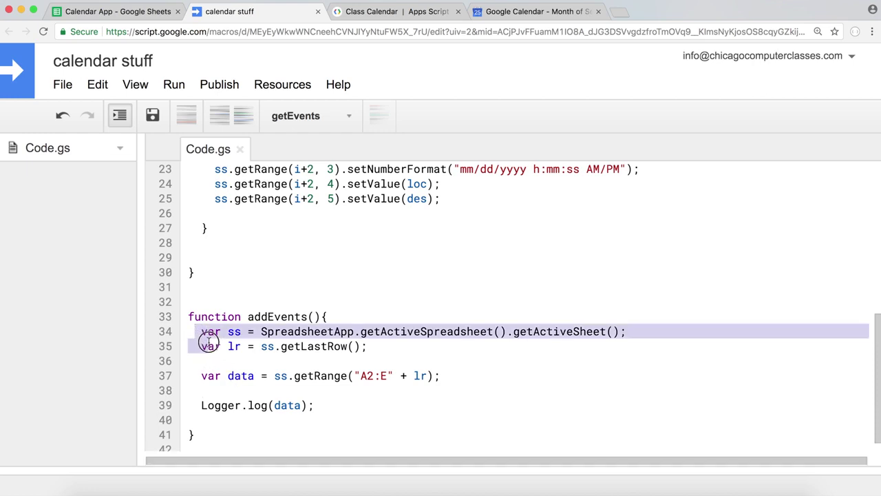
click(439, 380)
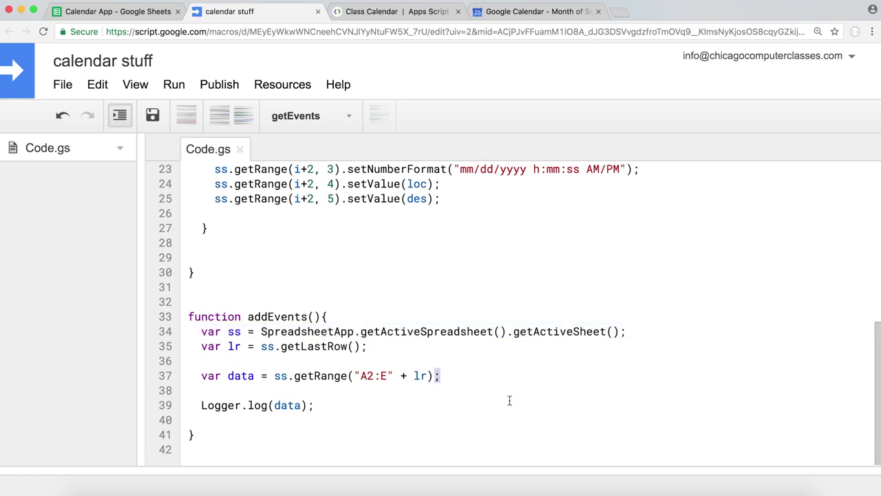
key(Left)
text(.)
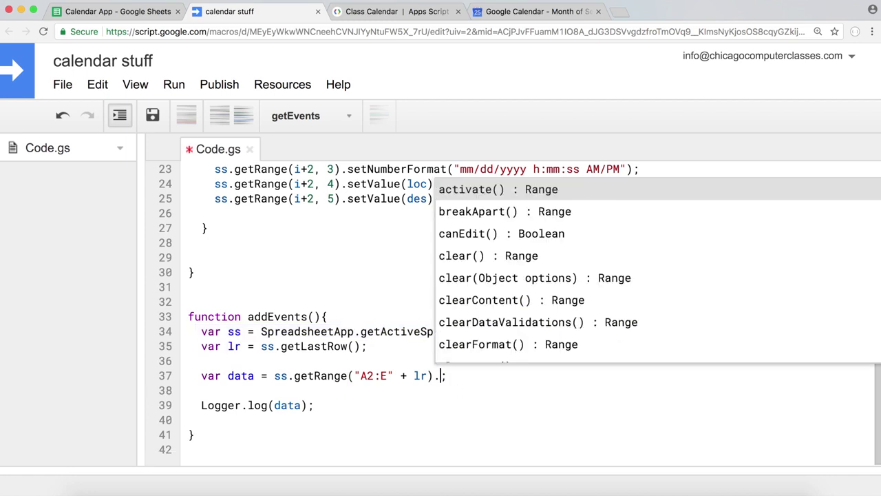
text(get)
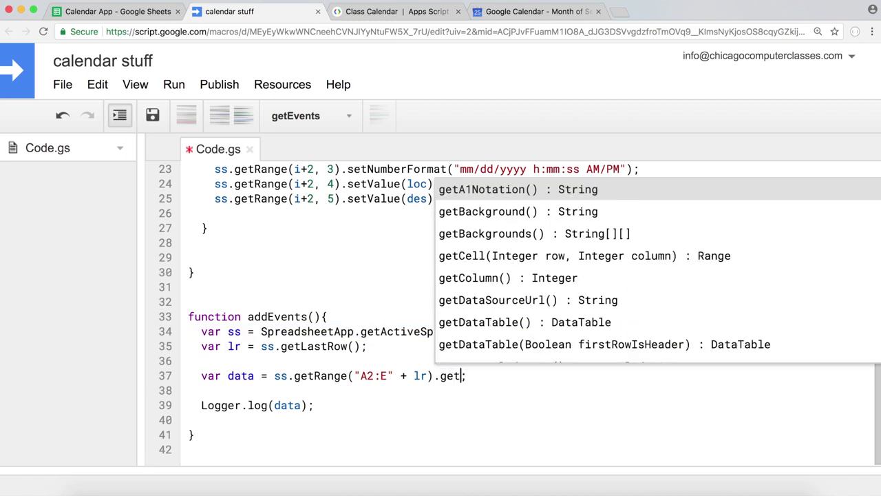
text(va)
key(Down)
key(Return)
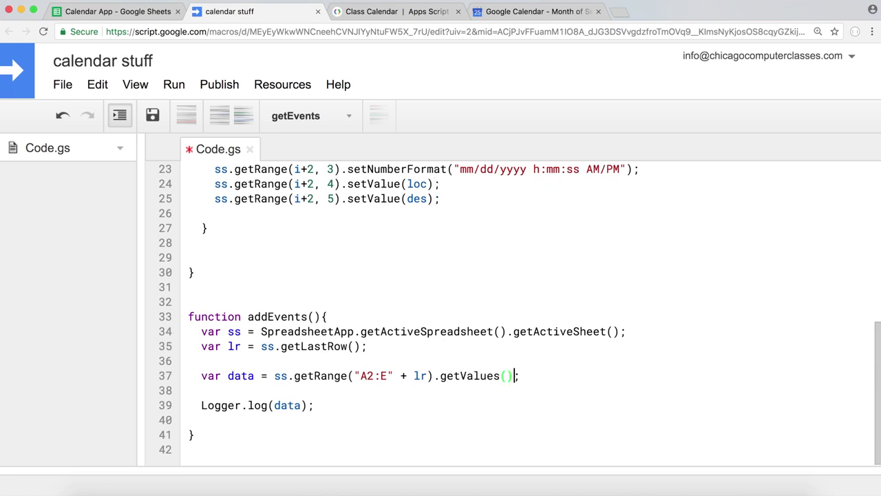
key(Down)
key(Down)
key(ctrl+s)
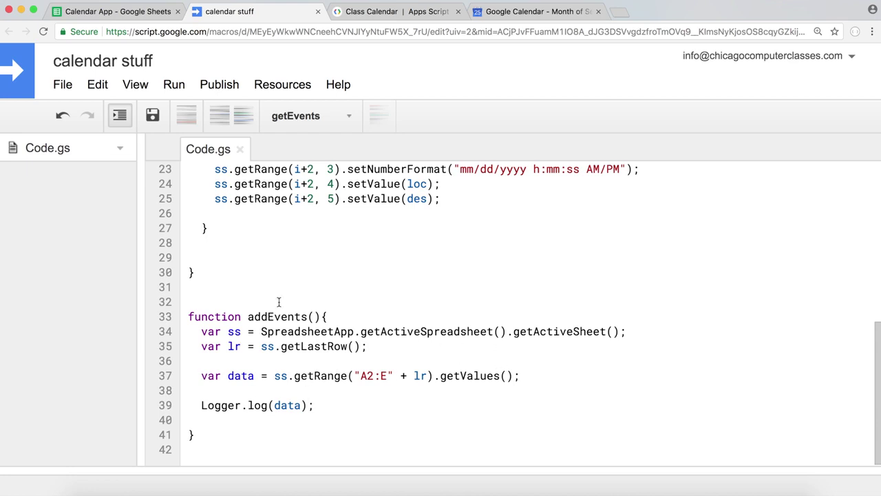
click(179, 85)
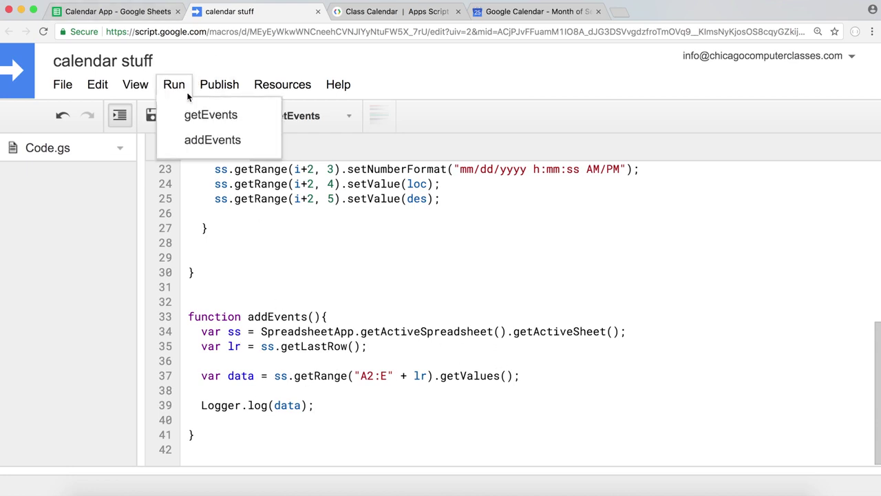
- Run addEvents and inspect the log, which shows only the header row and blanks
click(215, 137)
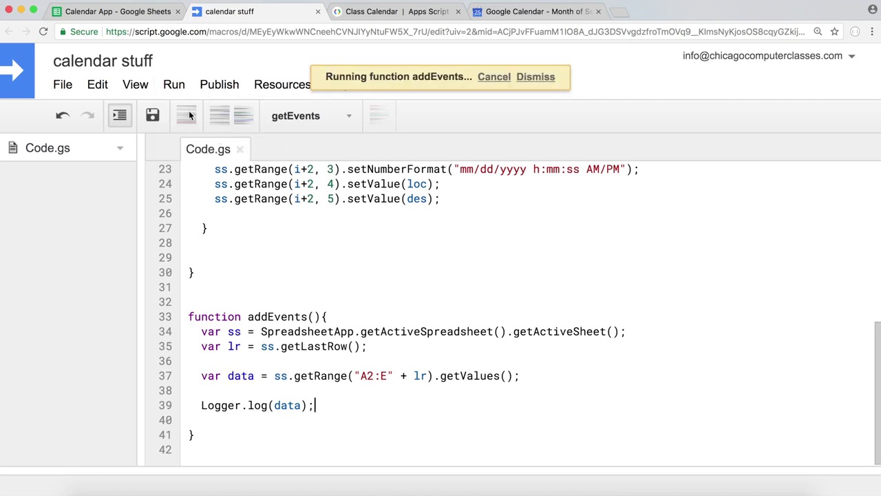
click(135, 84)
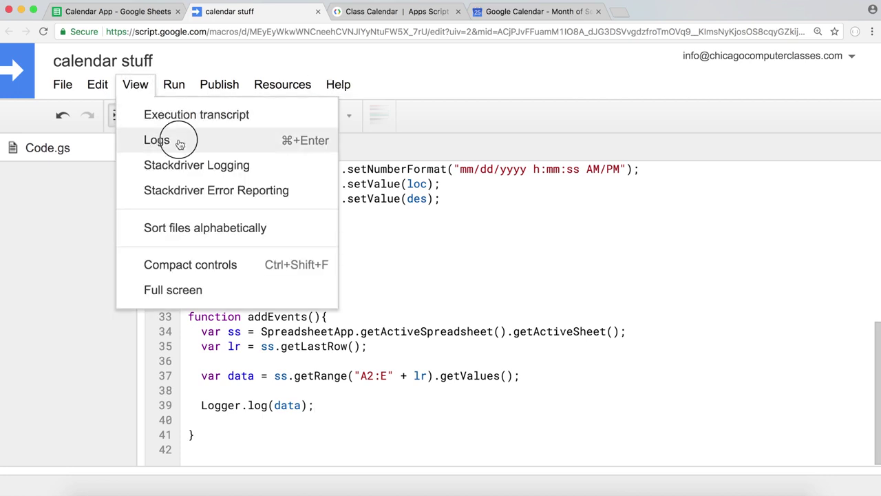
click(179, 142)
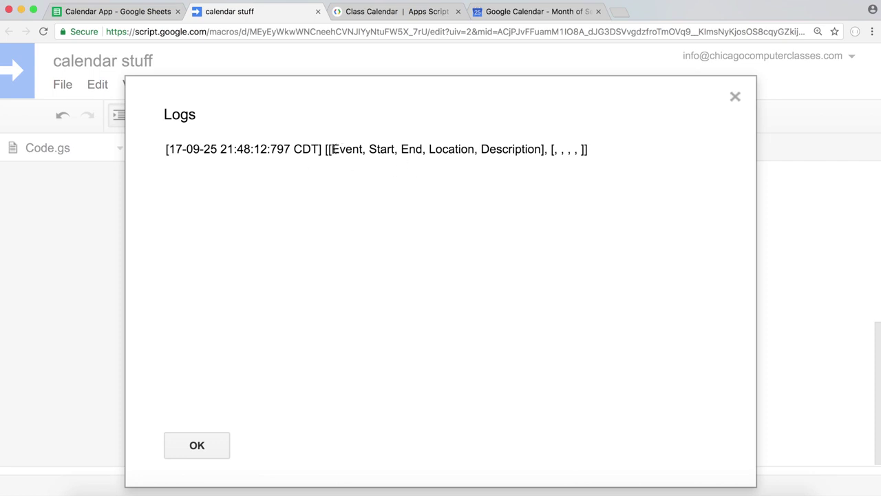
drag(330, 149, 538, 149)
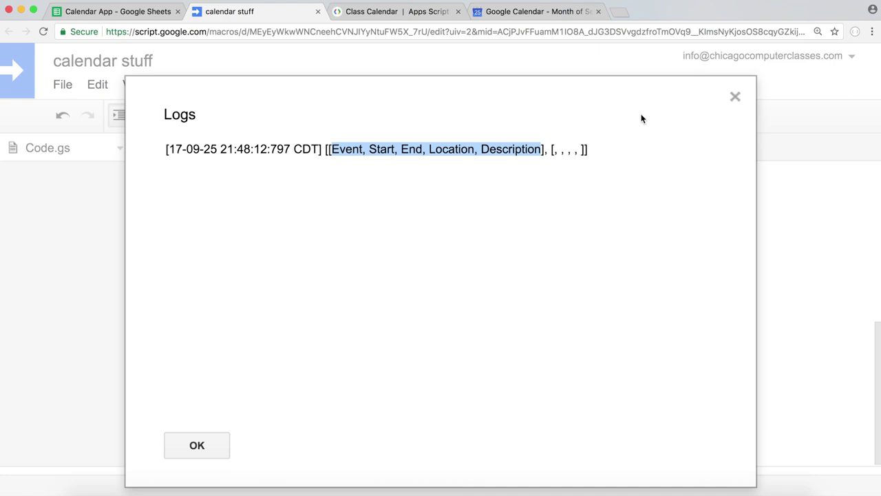
click(734, 97)
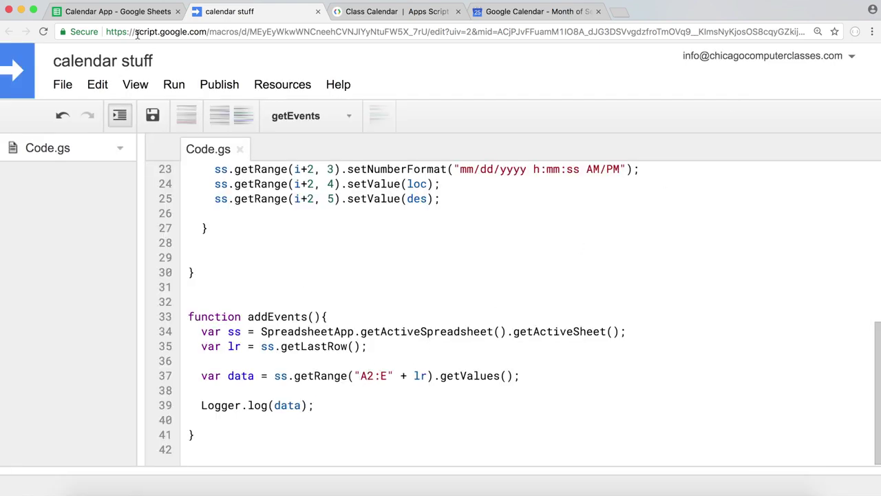
click(124, 19)
- Undo the accidental clear on Sheet2 to restore the Event 1–9 rows
key(Delete)
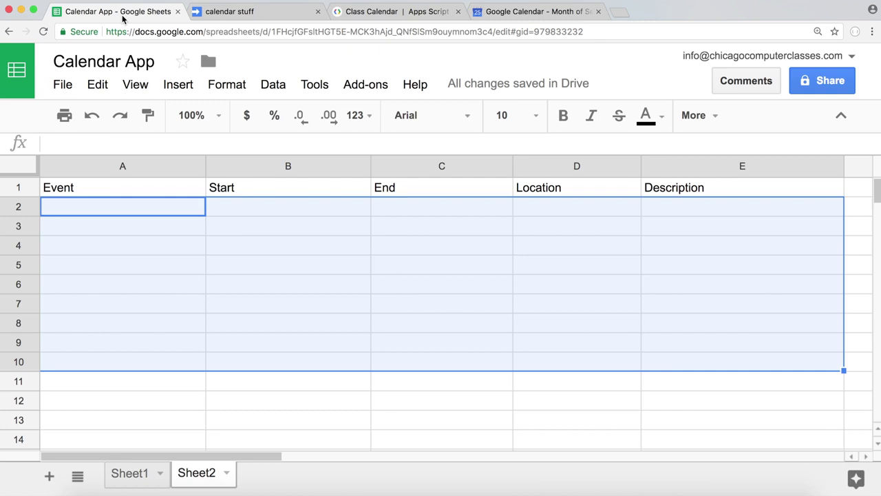
click(139, 474)
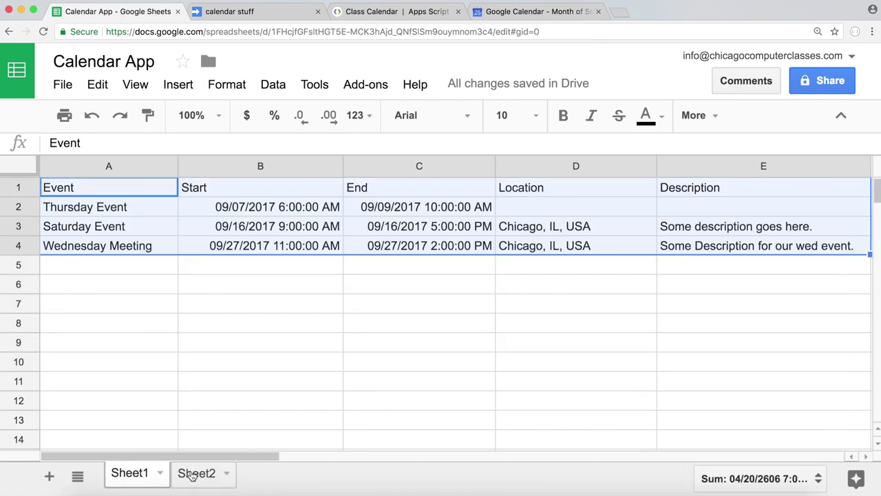
click(192, 474)
key(ctrl+z)
- Review the event data in A2:E10, then return to the calendar stuff script
click(234, 251)
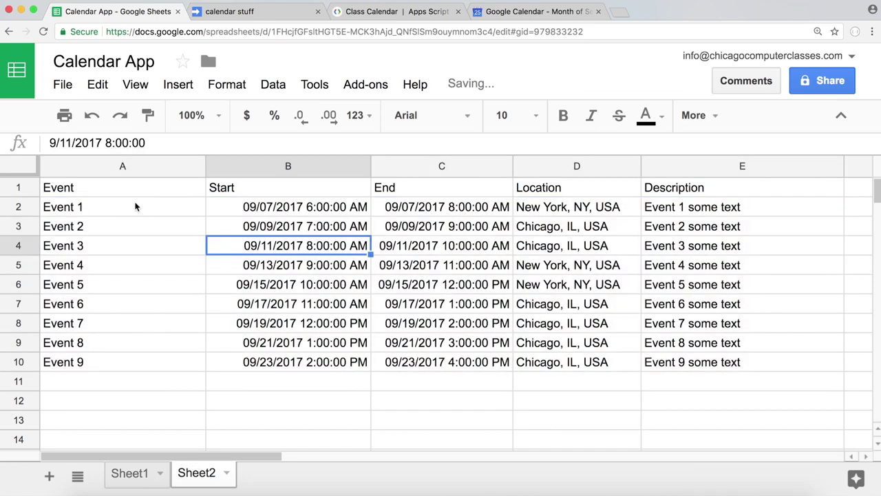
drag(98, 214, 684, 356)
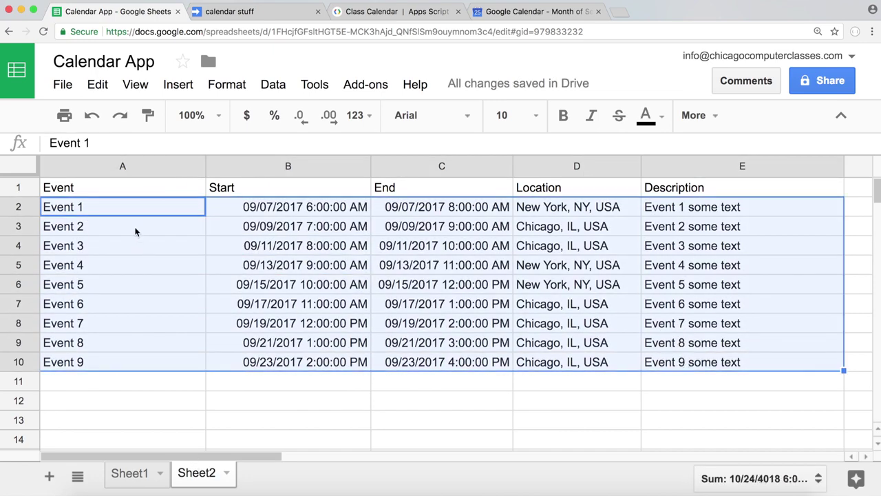
click(108, 210)
double_click(109, 210)
key(Return)
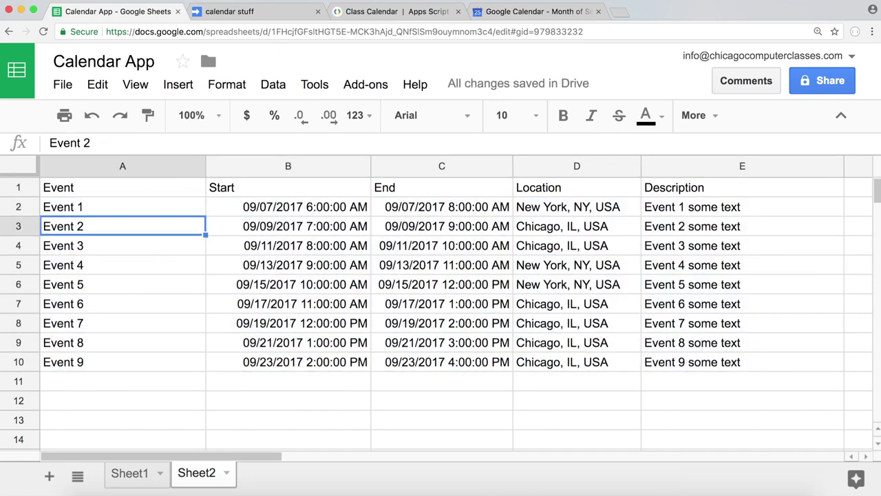
click(80, 212)
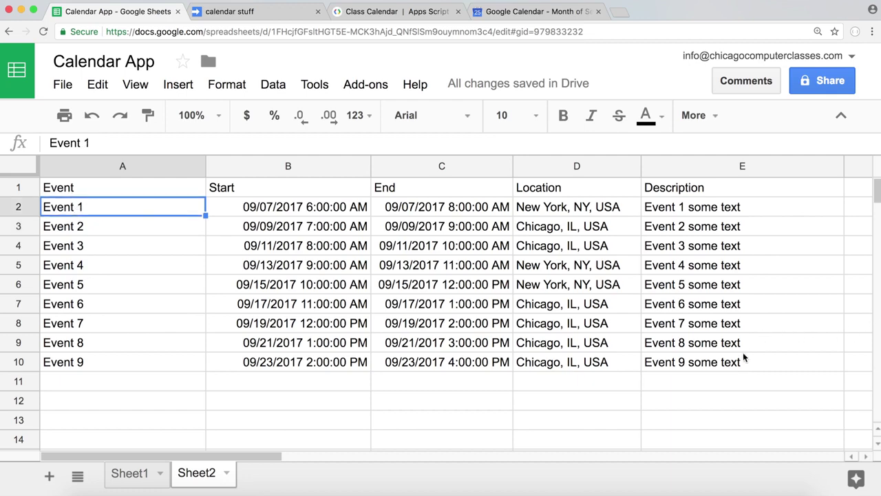
click(252, 12)
click(307, 331)
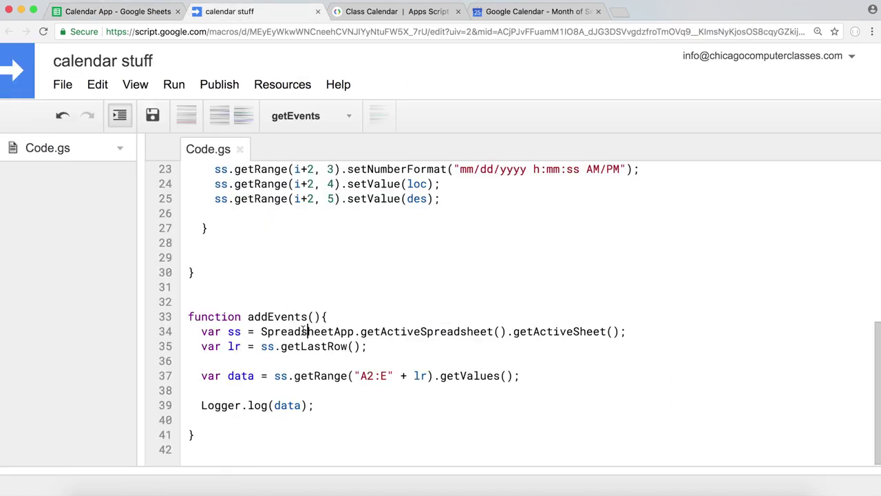
click(296, 115)
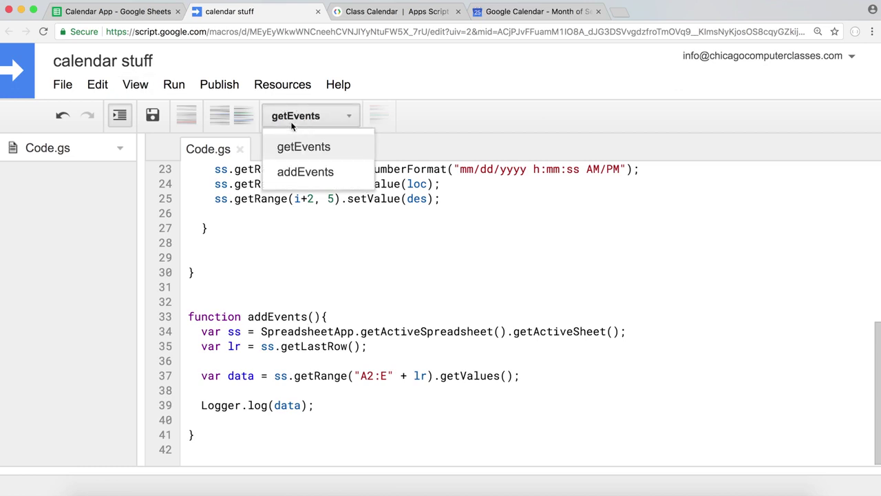
- Select addEvents as the function to run and run it
click(292, 171)
click(170, 84)
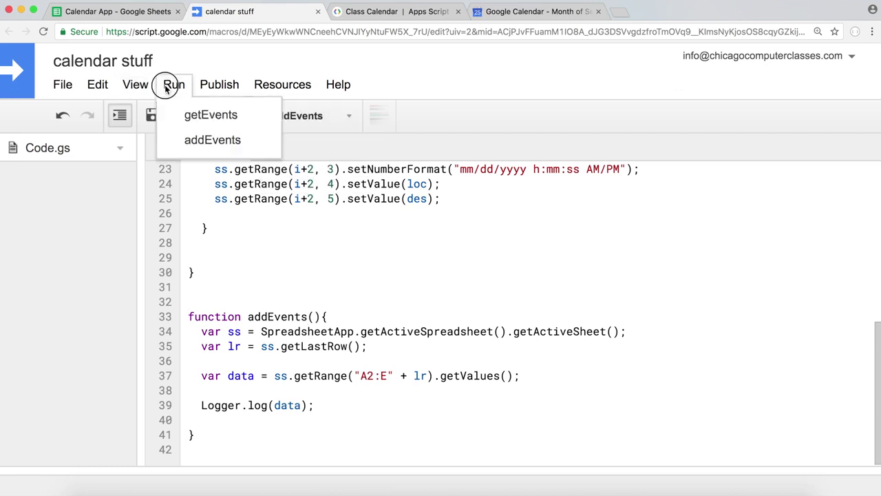
click(225, 143)
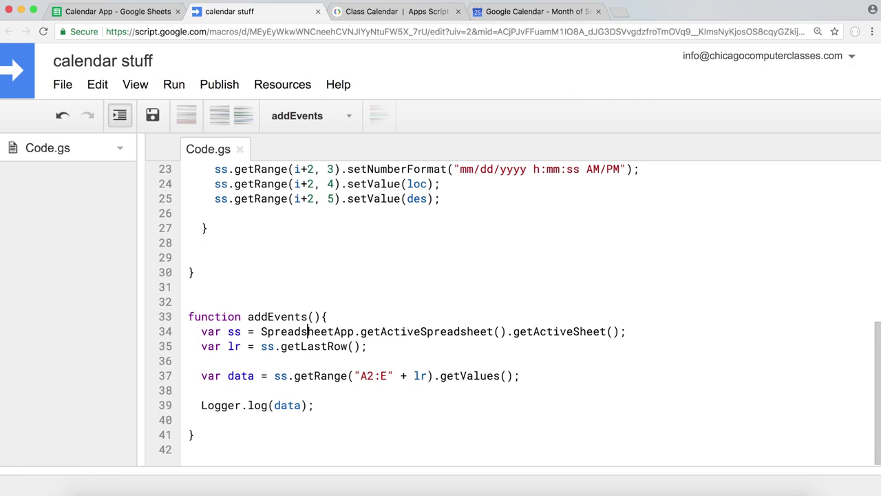
- Review the log listing all nine event rows, then close it
click(132, 83)
click(174, 139)
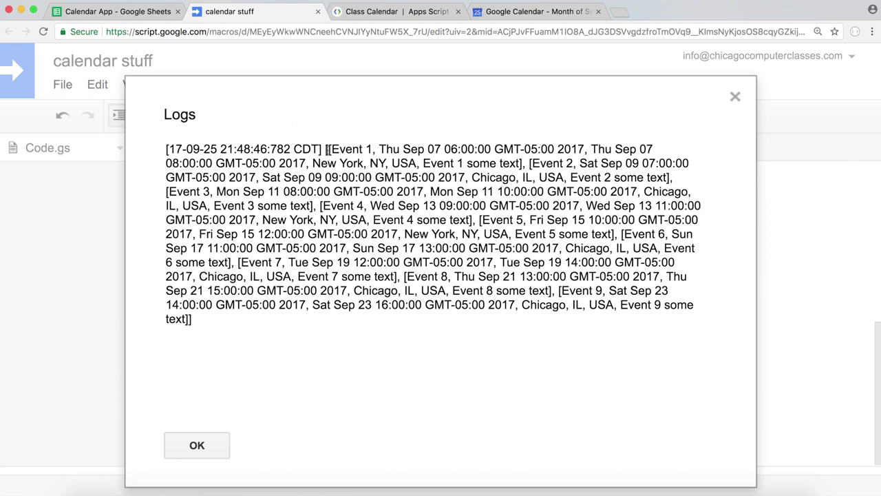
drag(330, 149, 585, 150)
drag(326, 149, 580, 323)
click(457, 296)
click(735, 96)
click(366, 408)
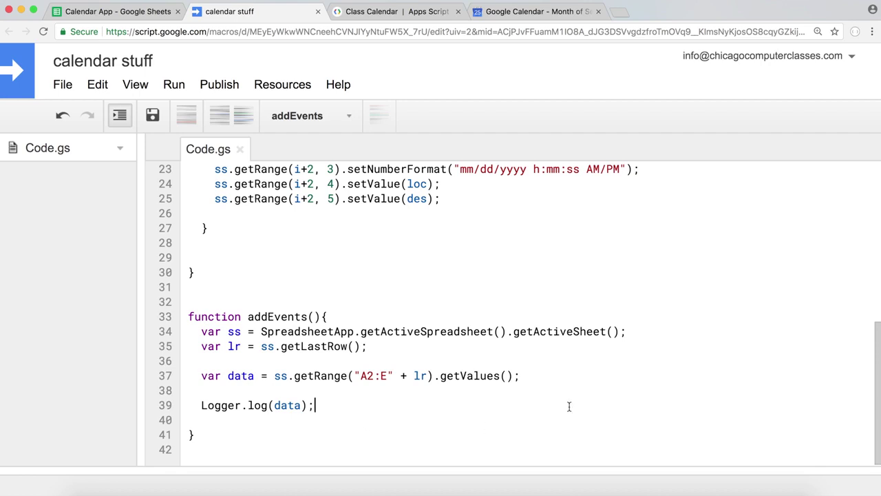
- Replace the Logger.log(data) line with an empty for(){ loop
key(Up)
key(Down)
key(BackSpace)
key(BackSpace)
key(BackSpace)
key(BackSpace)
key(BackSpace)
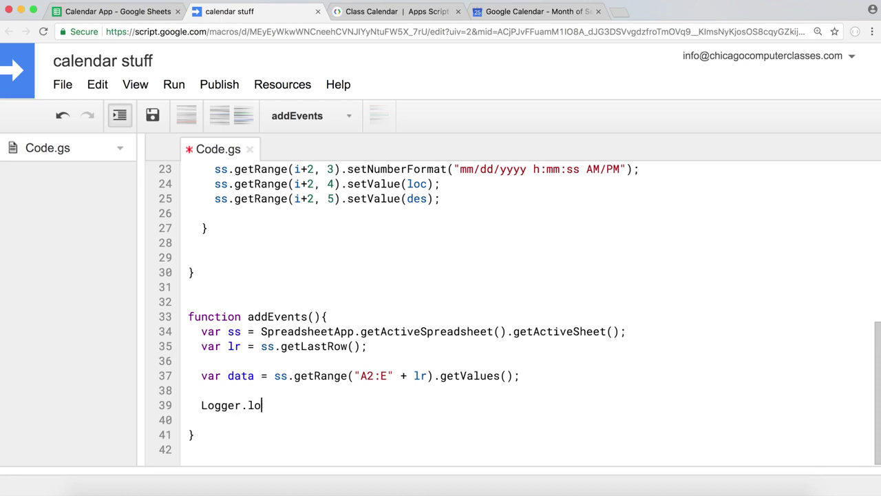
key(BackSpace)
key(BackSpace)
key(BackSpace)
key(BackSpace)
key(BackSpace)
key(BackSpace)
text(for)
text((){)
key(Return)
key(Return)
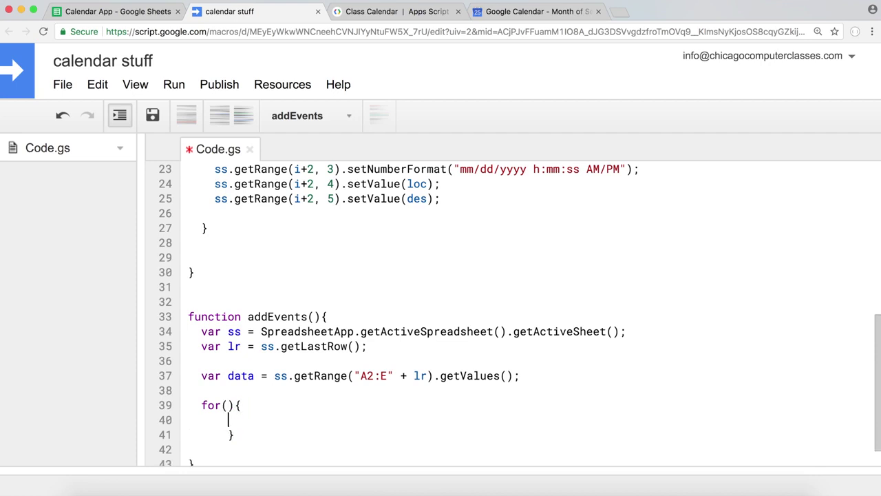
- Try renaming the loop to forEach, then revert to a plain for
click(208, 405)
click(221, 404)
text(each)
key(Down)
key(Up)
key(Left)
key(Left)
key(Left)
key(BackSpace)
text(E)
key(Down)
key(Up)
key(BackSpace)
text(e)
key(Down)
key(Down)
key(Up)
key(Up)
key(Up)
key(Left)
key(Down)
double_click(243, 406)
key(BackSpace)
key(BackSpace)
- Fill the loop header with var i = 0;i<data.length;i++ and open its body
text(var )
text(i = )
text(0;)
text(i)
text(<)
text(data)
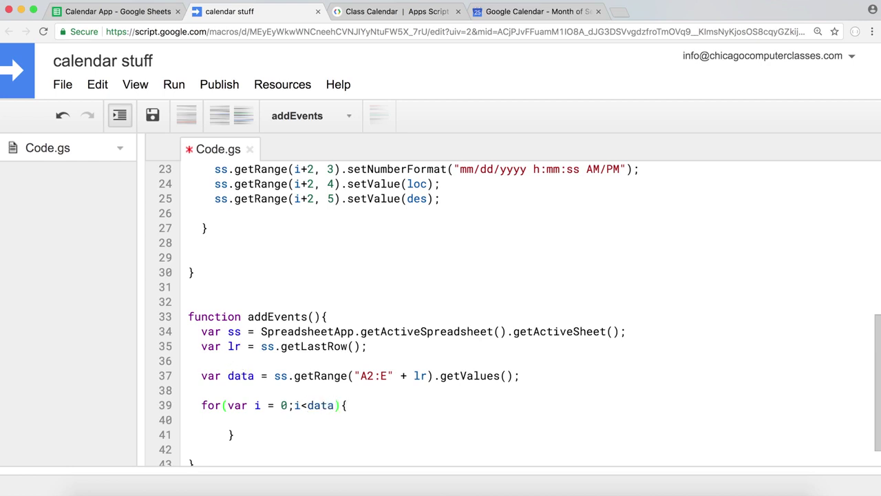
text(.leng)
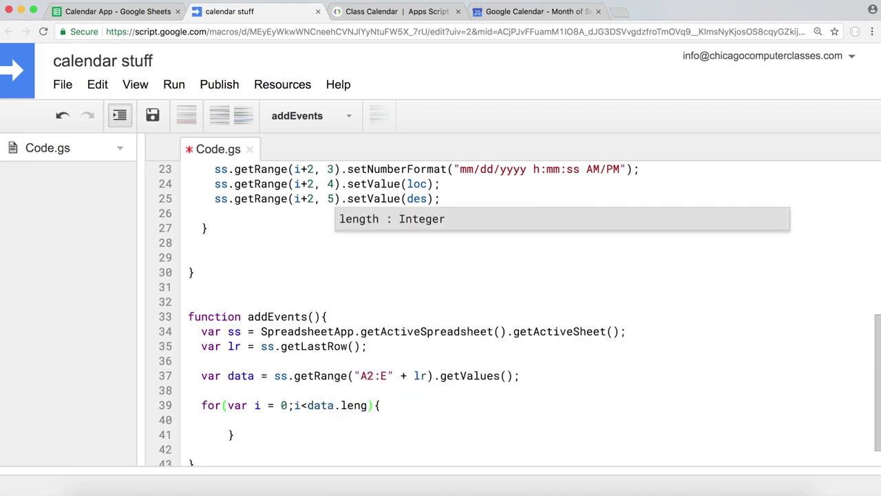
key(BackSpace)
key(BackSpace)
key(BackSpace)
key(BackSpace)
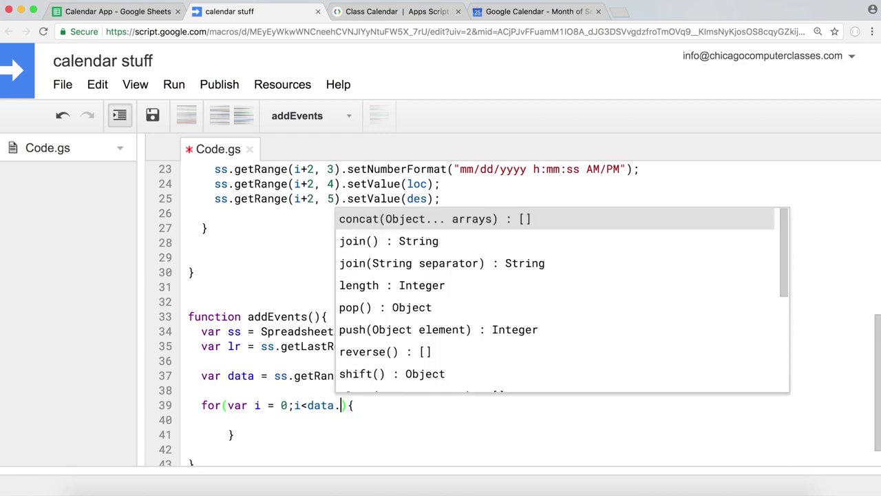
text(lr)
key(BackSpace)
text(ength;)
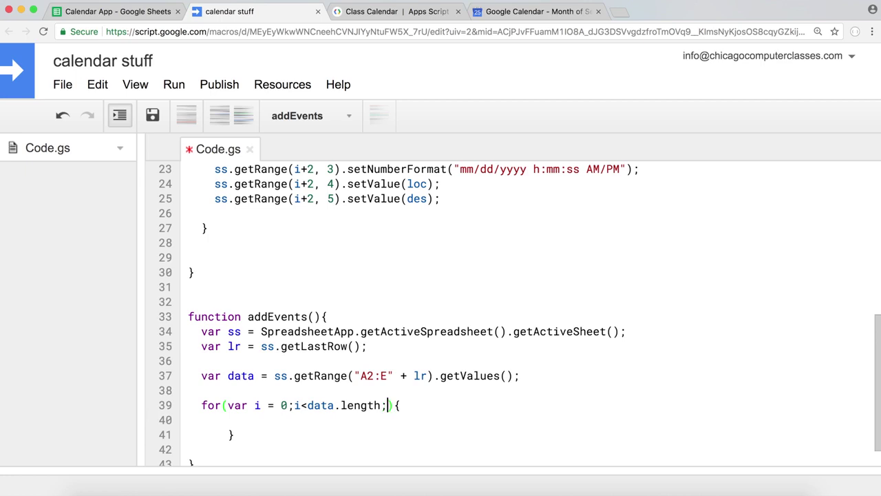
text(i)
text(++)
click(227, 419)
key(Return)
- Log each row with Logger.log(data[i]); inside the loop and save Code.gs
scroll(298, 371, down, 2)
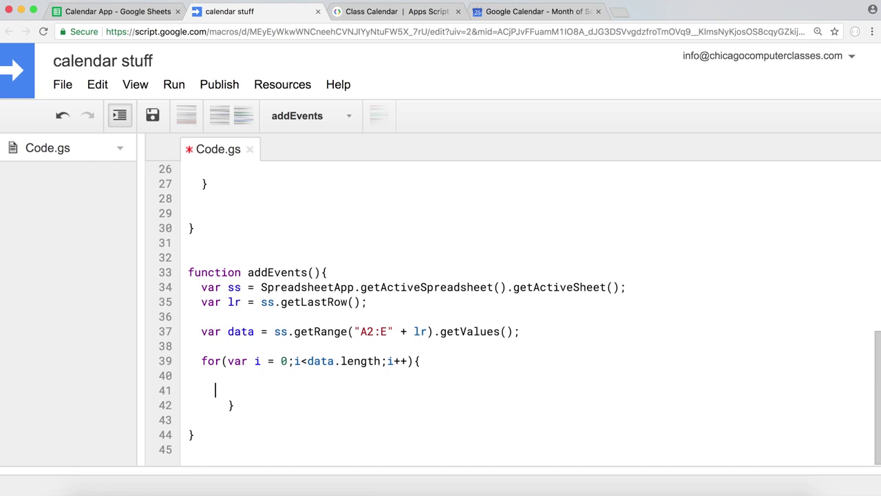
key(Tab)
key(Tab)
key(Return)
text(L)
text(ogger.)
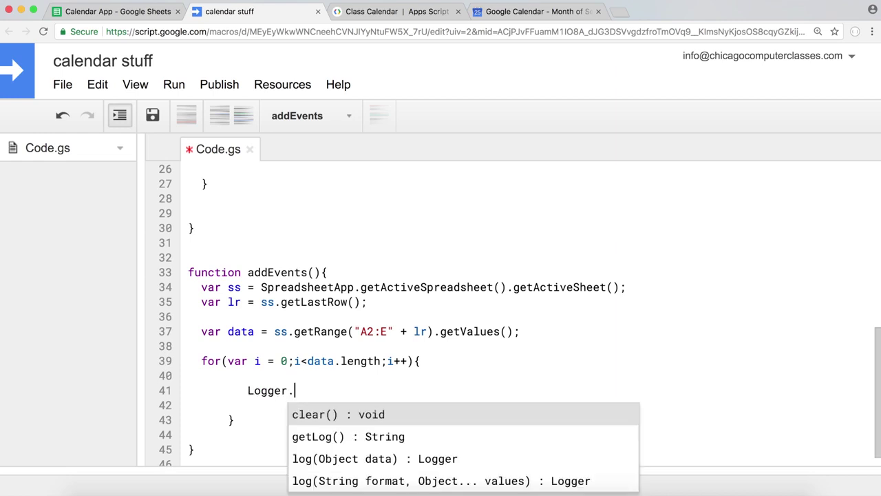
text(log)
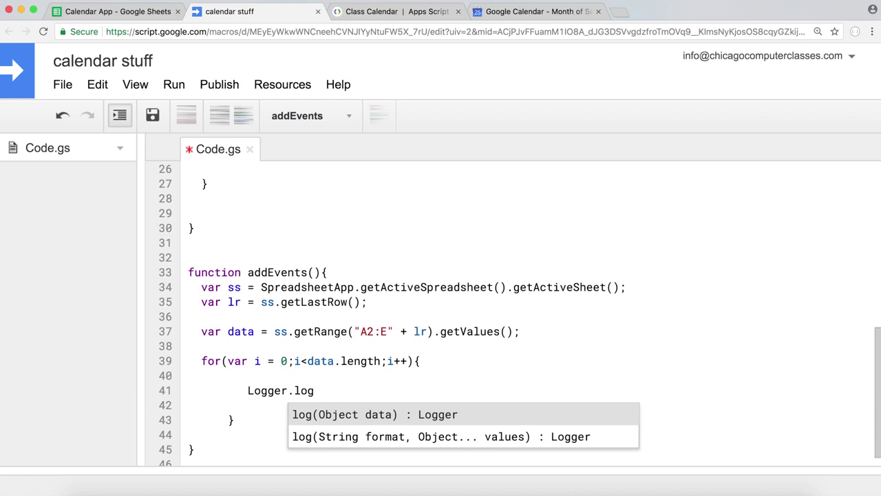
key(Return)
click(348, 391)
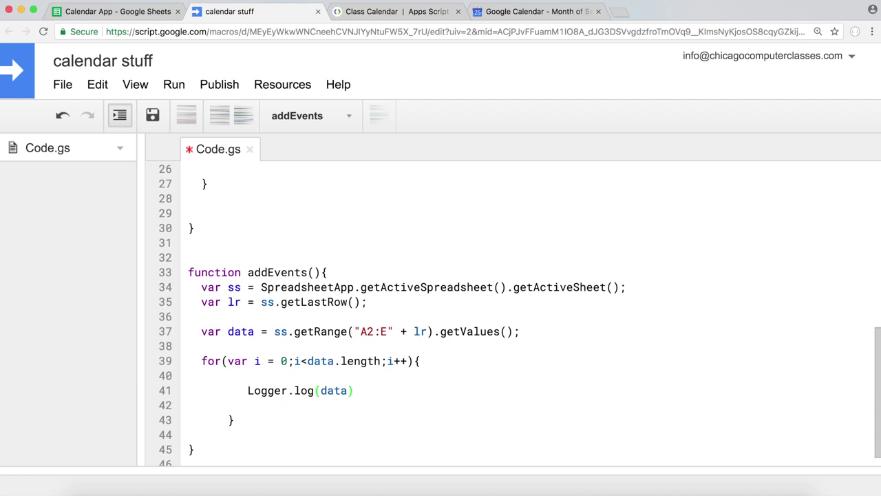
text([])
text(i)
key(Right)
key(Right)
text(;)
click(289, 414)
key(ctrl+s)
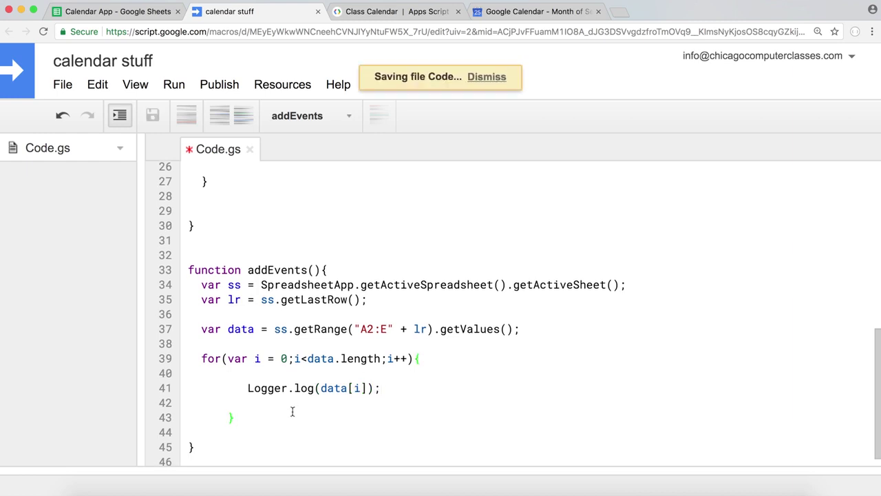
click(171, 84)
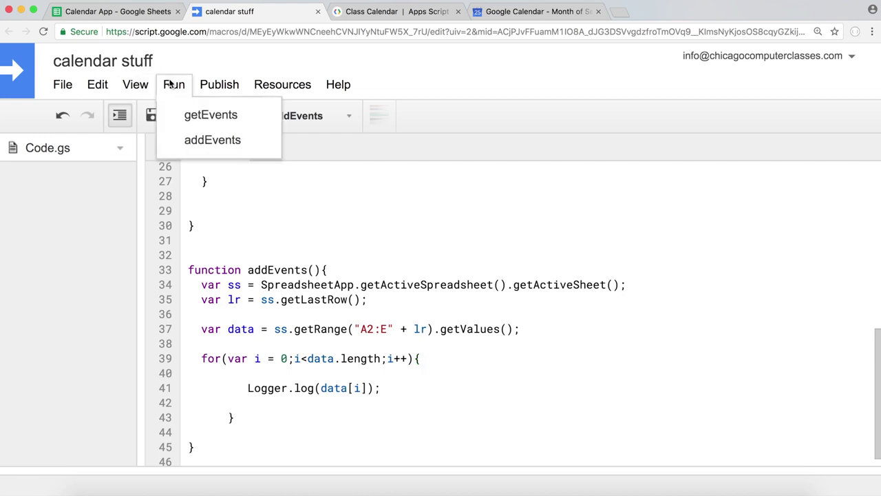
click(217, 141)
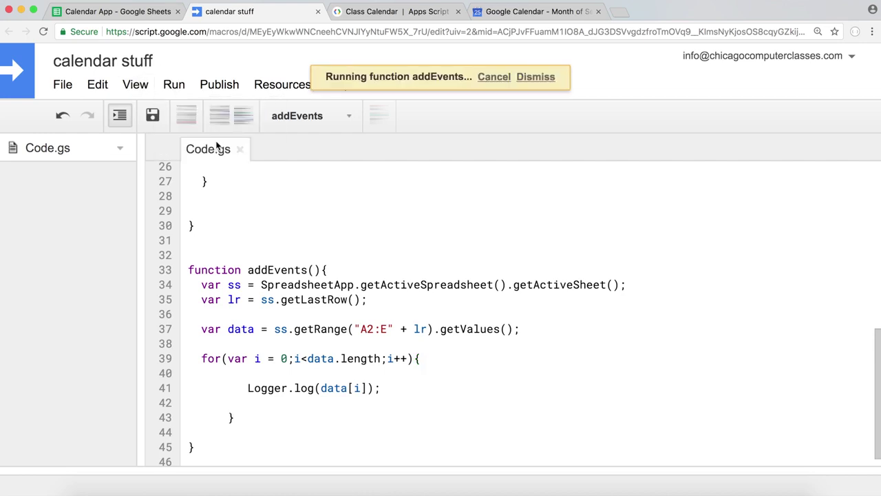
click(135, 84)
click(166, 146)
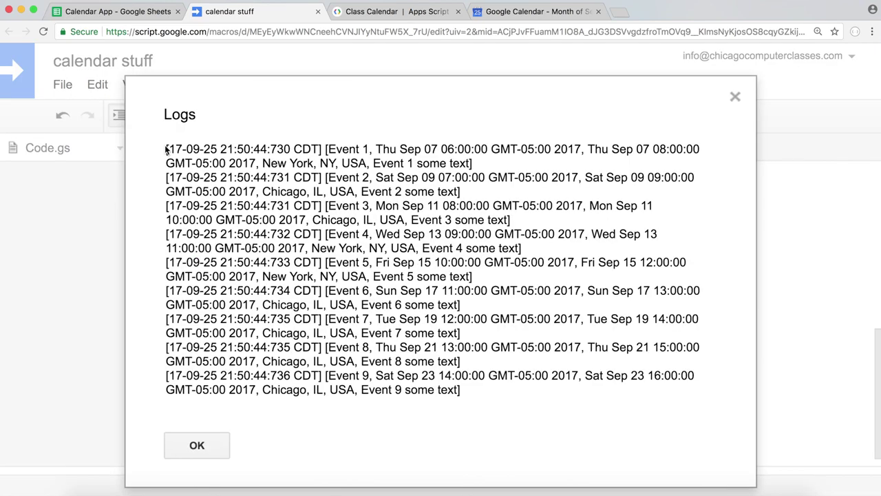
drag(326, 148, 497, 167)
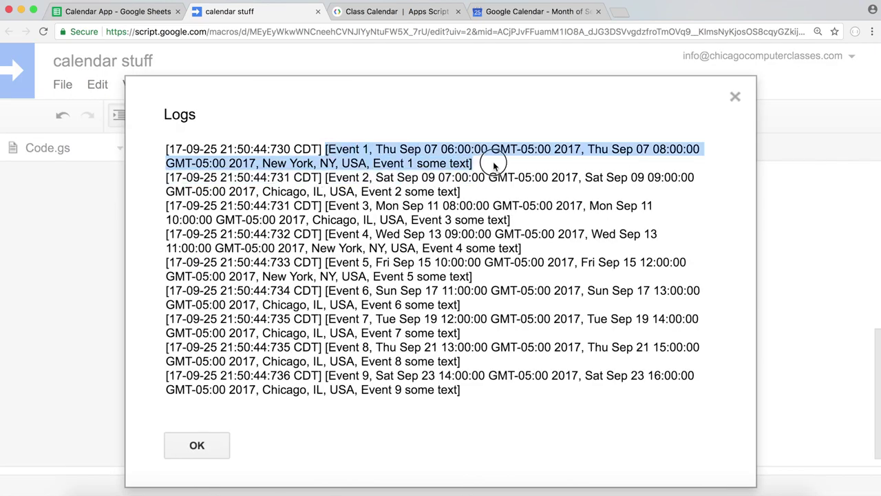
mouse_move(327, 176)
mouse_down()
mouse_move(485, 196)
mouse_move(513, 221)
mouse_up()
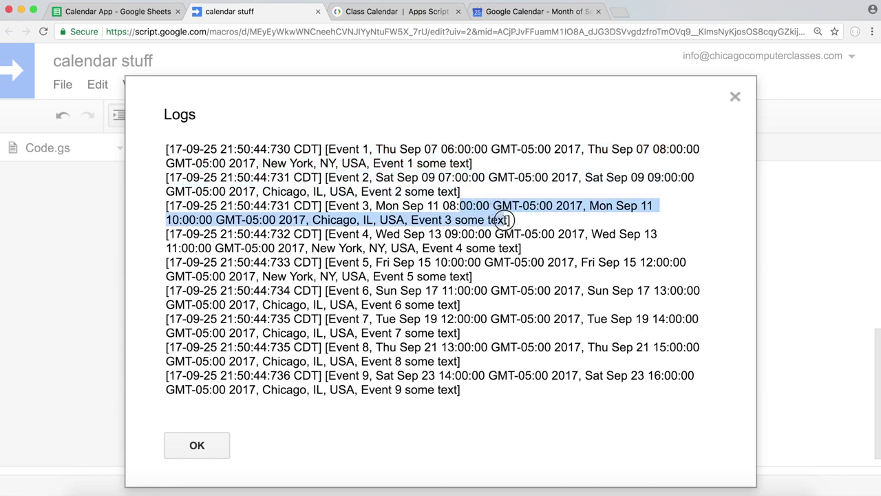
drag(463, 304, 519, 318)
click(507, 378)
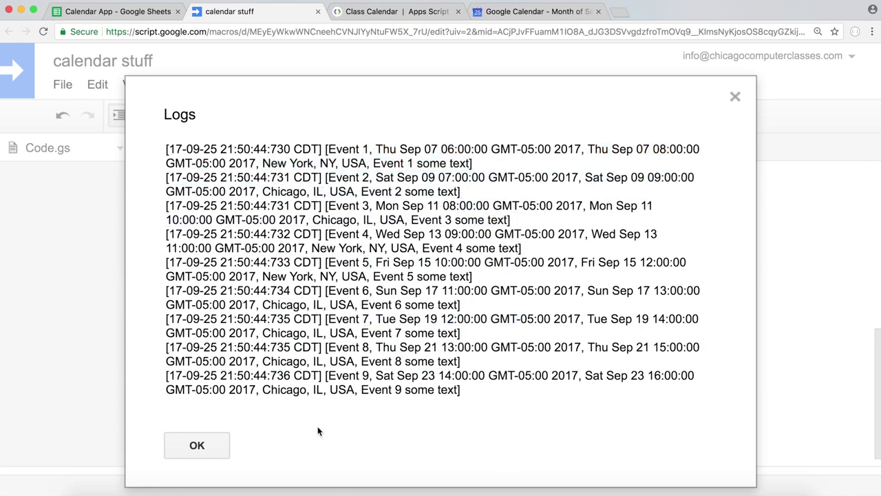
click(196, 446)
click(187, 269)
scroll(302, 287, down, 1)
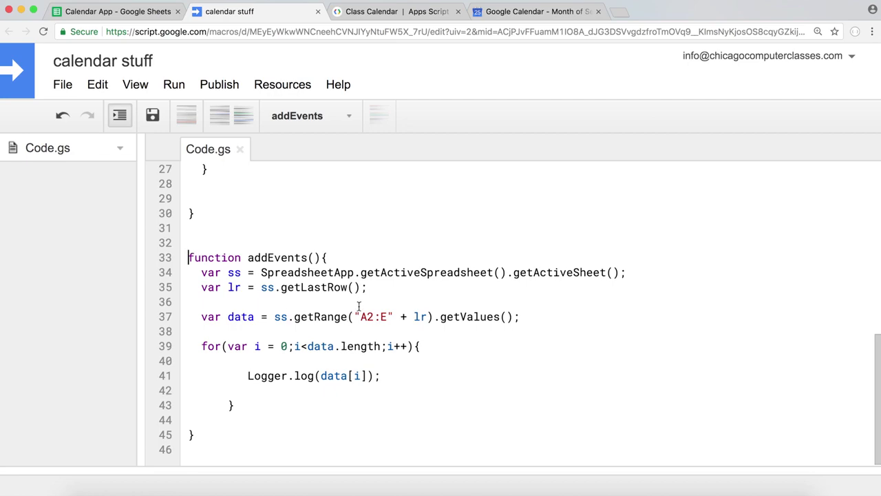
- Change line 41 to Logger.log(data[i][0]) and save the script
scroll(357, 315, up, 3)
scroll(357, 315, down, 5)
click(367, 375)
text([)
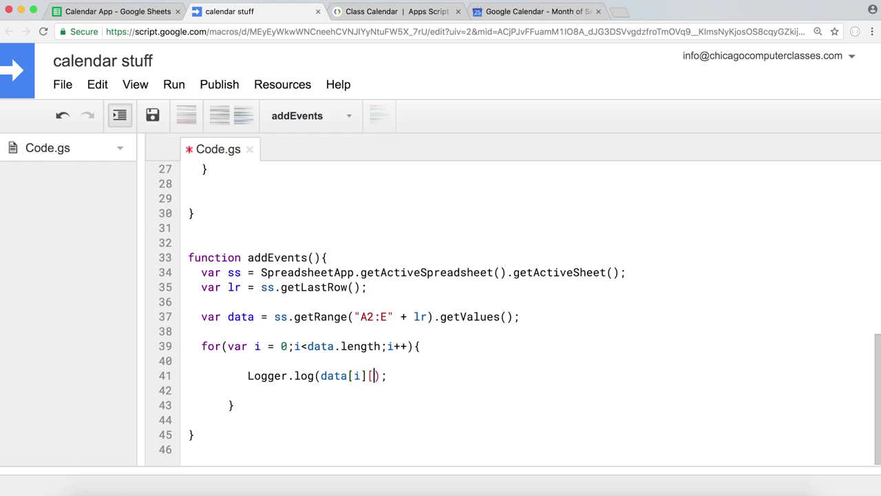
text(0])
key(ctrl+s)
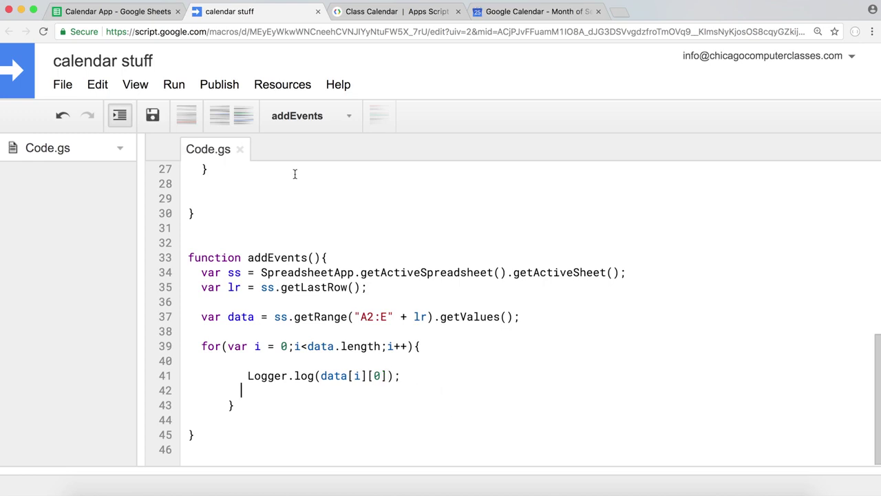
- Run addEvents, confirm the logs show only Event 1 through Event 9, then delete the [0] index
click(180, 88)
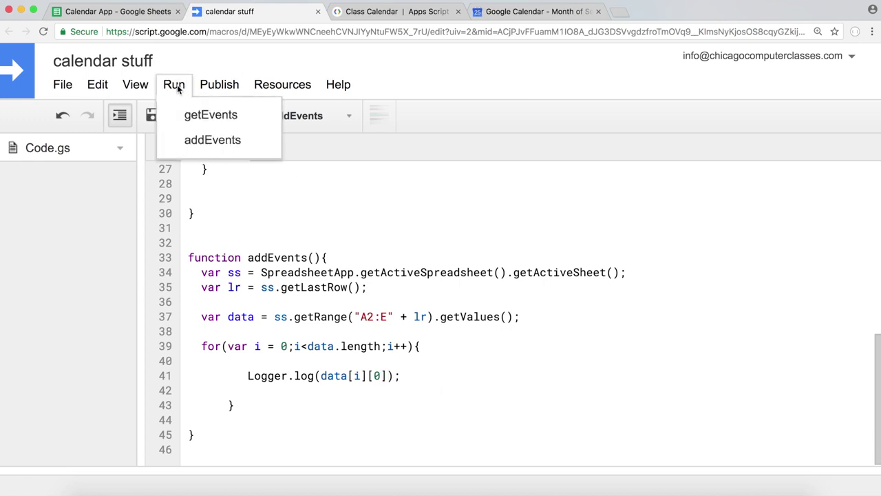
click(205, 142)
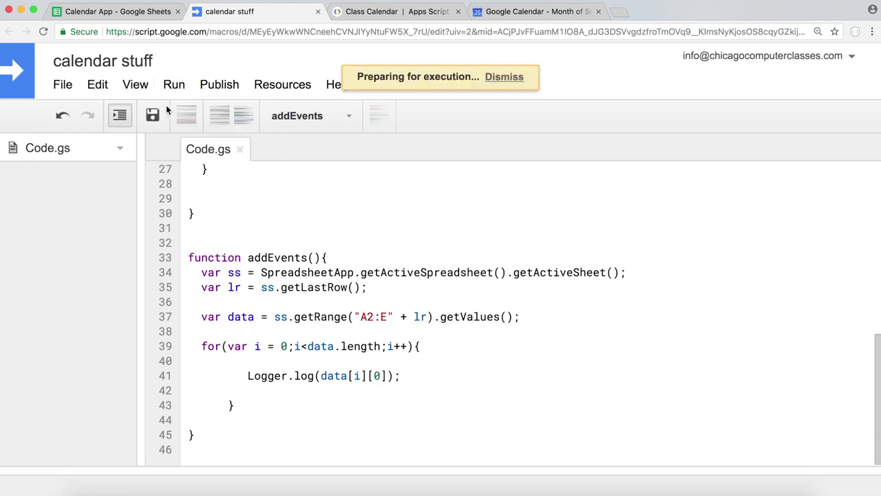
click(135, 84)
click(156, 139)
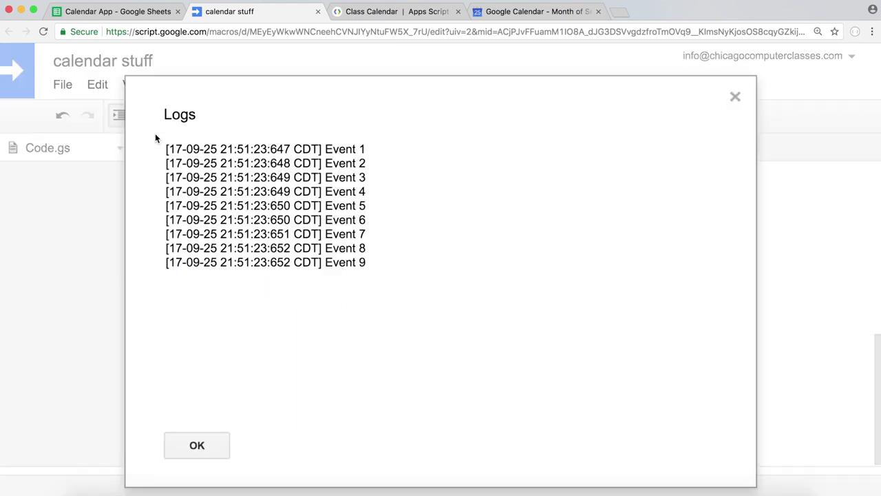
drag(339, 152, 361, 154)
click(367, 171)
click(735, 97)
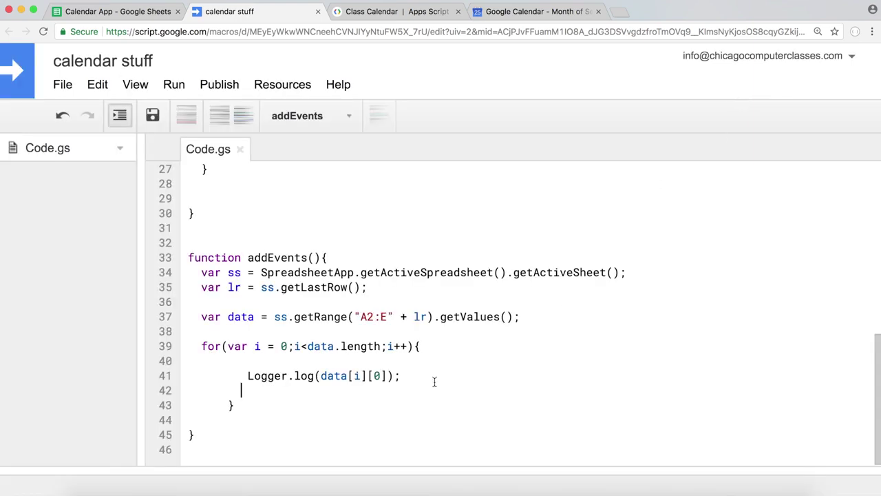
double_click(376, 375)
key(BackSpace)
key(BackSpace)
- Run addEvents with Logger.log(data[i]) and open its execution logs
click(349, 375)
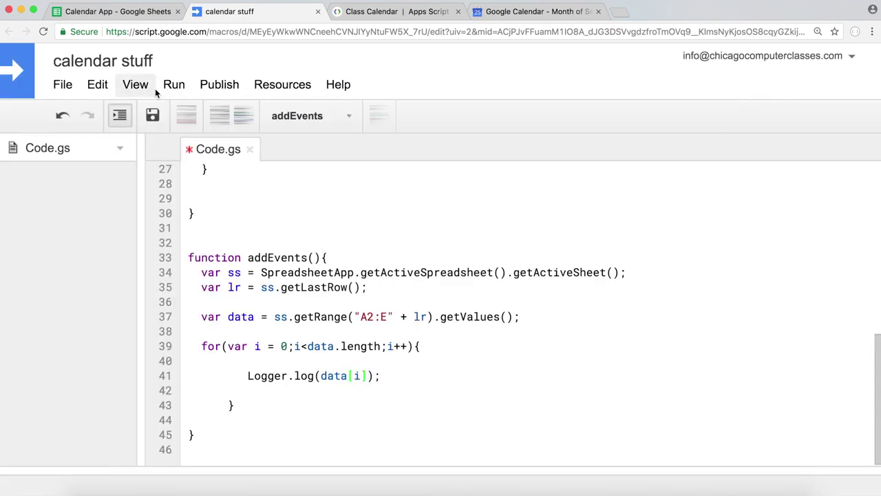
click(177, 88)
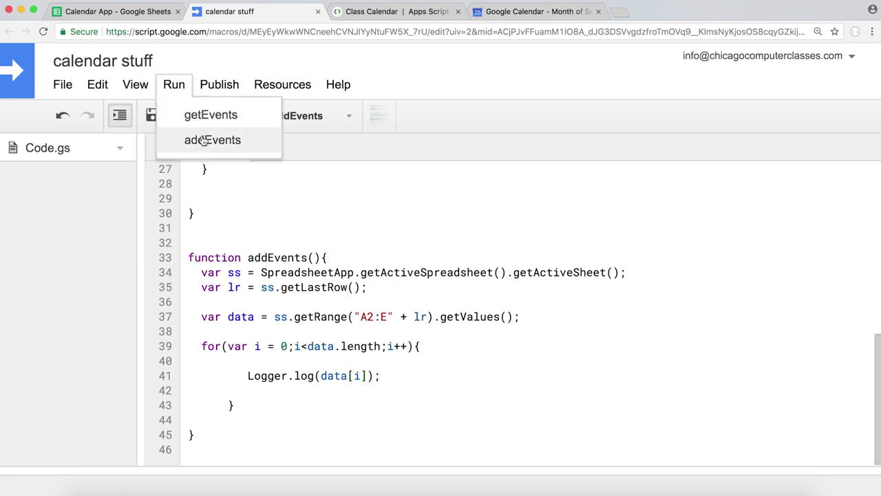
click(210, 140)
click(142, 84)
click(155, 137)
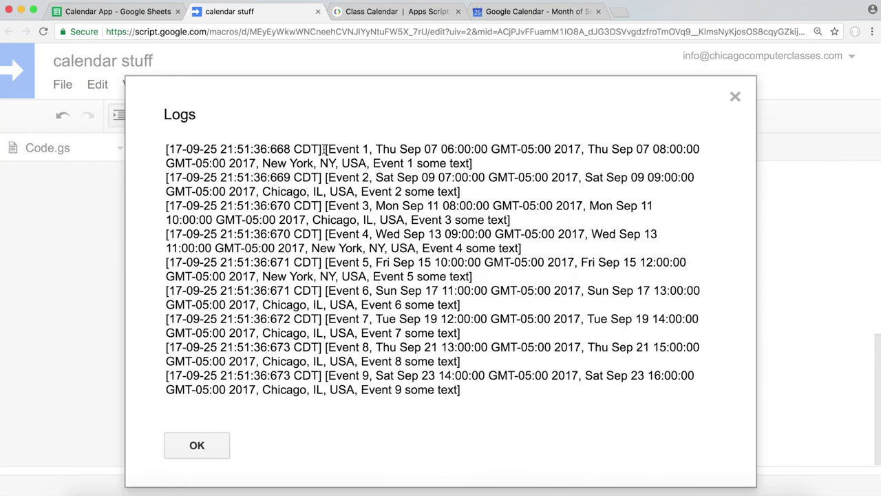
- Inspect Event 1's title, dates and location in the logged row, then close the logs
drag(323, 148, 516, 169)
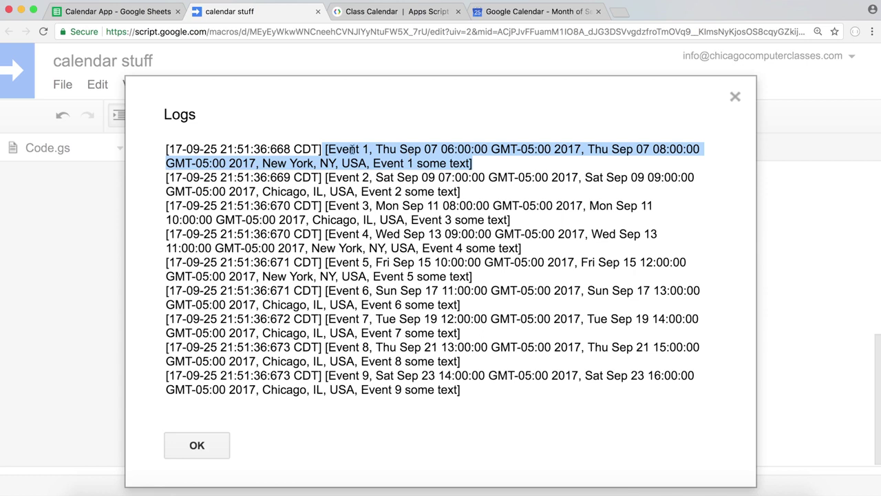
click(326, 148)
drag(369, 148, 330, 150)
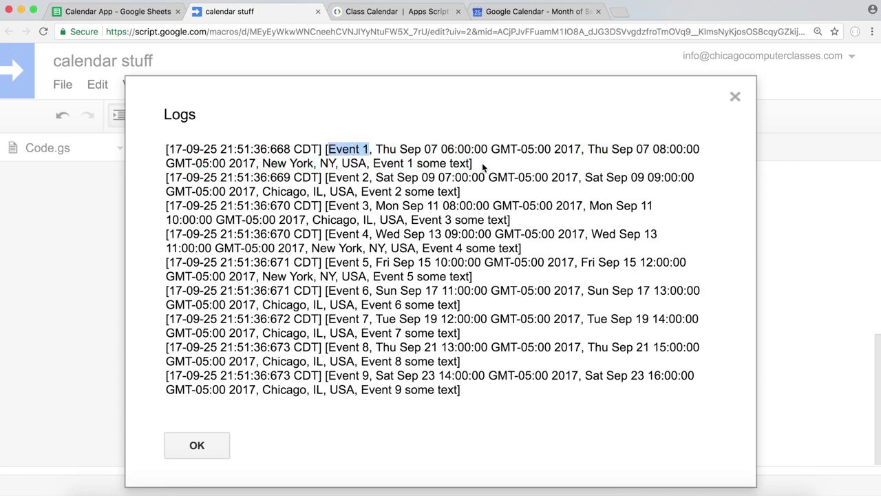
drag(475, 165, 332, 143)
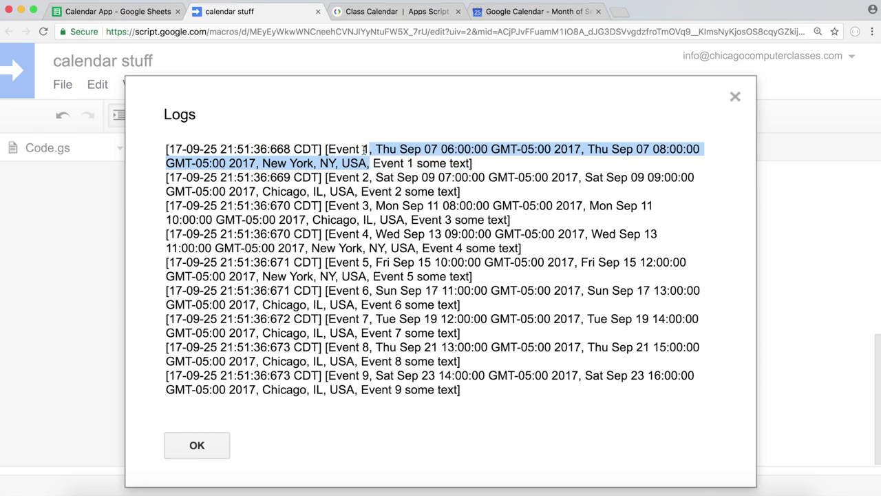
click(374, 149)
mouse_move(382, 149)
mouse_down()
mouse_move(586, 150)
mouse_move(226, 163)
mouse_up()
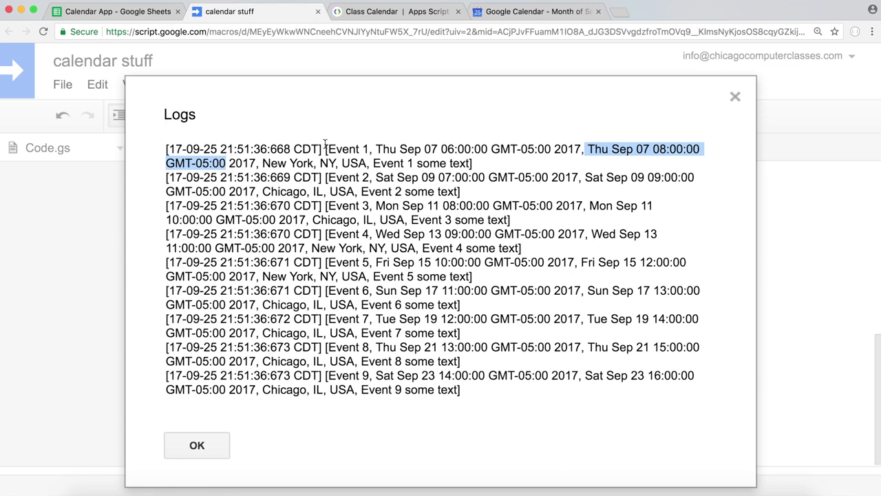
drag(325, 149, 383, 149)
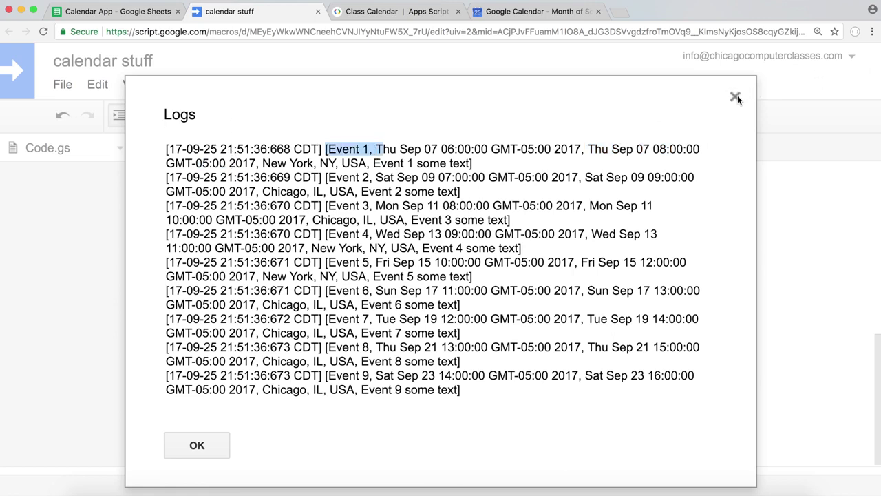
click(735, 97)
click(383, 375)
key(Left)
key(Left)
- Restore Logger.log(data[i][0]), save, and add a blank line inside the loop
text([0])
key(ctrl+s)
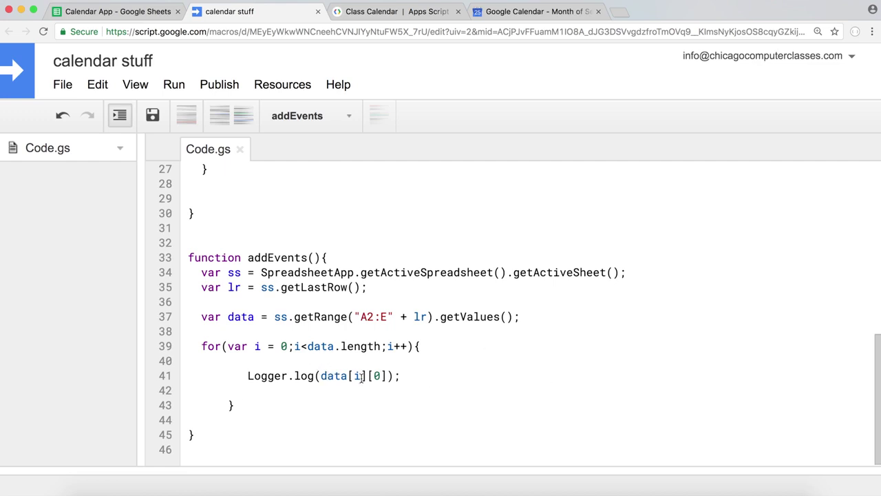
click(323, 360)
key(Return)
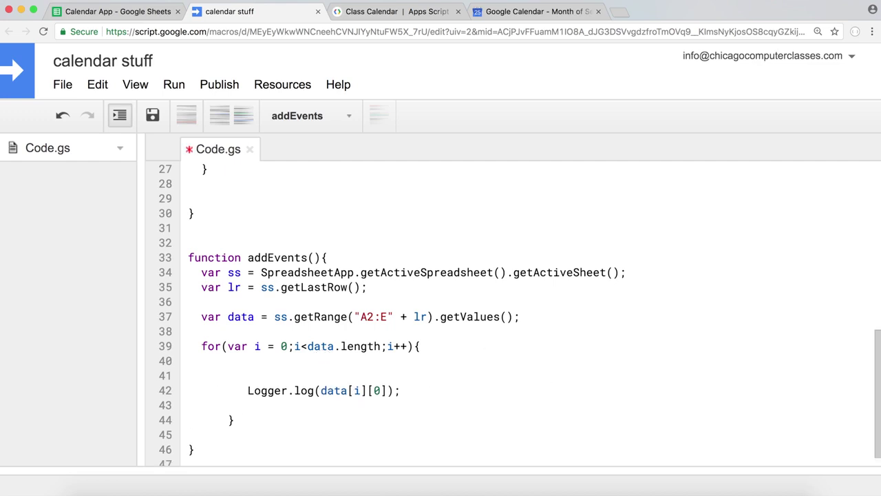
- Declare var cal = CalendarApp.getCalendarById() with the calendar's e-mail address after the last-row line
scroll(312, 304, down, 1)
scroll(311, 290, up, 10)
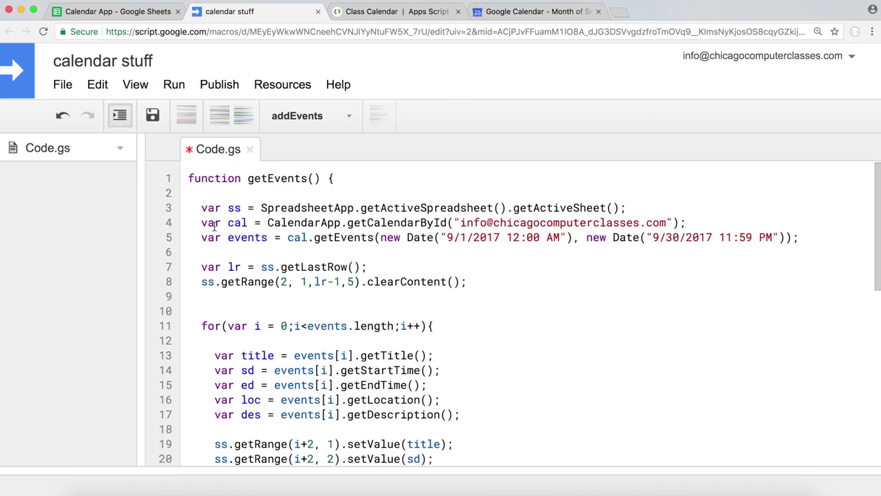
drag(199, 223, 695, 220)
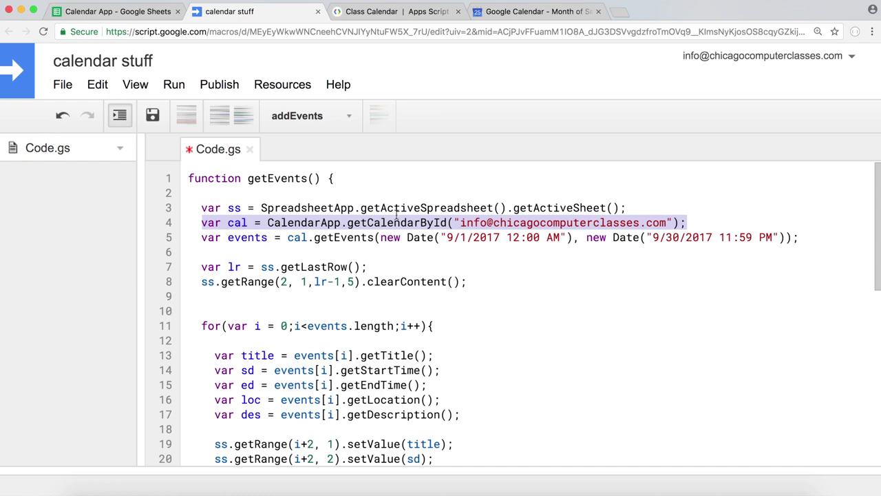
scroll(362, 265, down, 9)
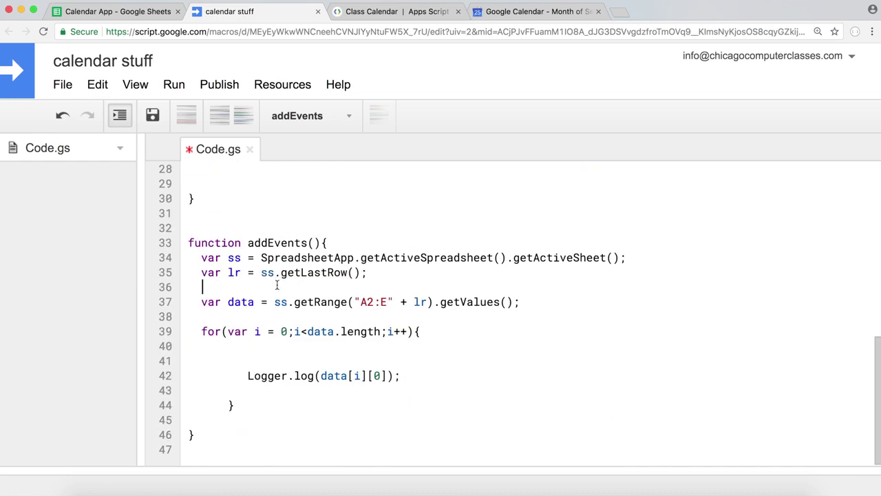
click(348, 287)
key(Return)
key(Up)
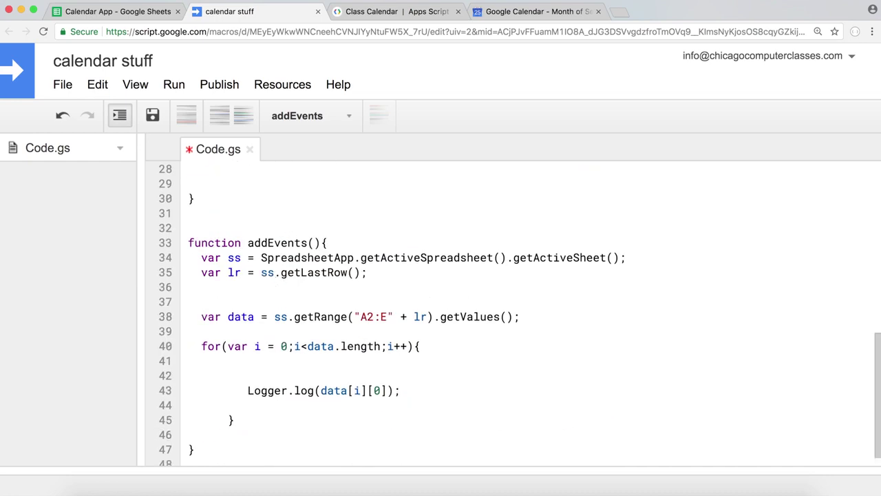
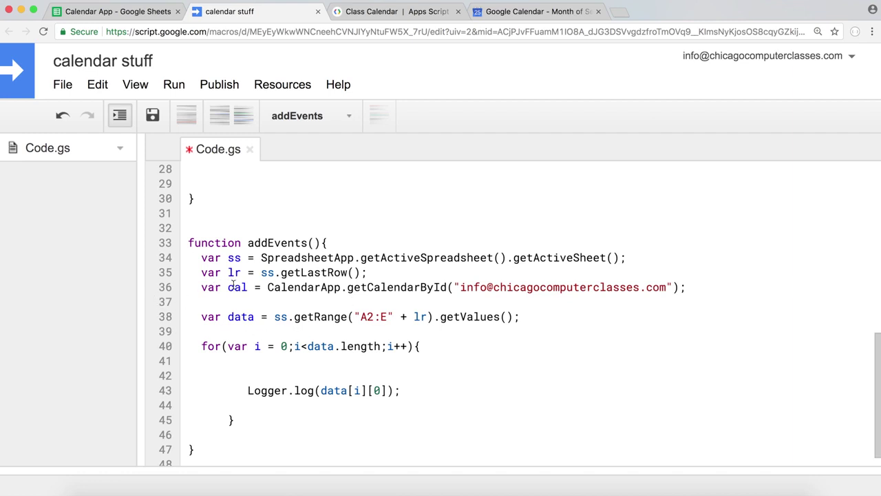
- Start a cal. call on the empty line inside the loop
double_click(236, 287)
click(261, 373)
text(cal)
text(.)
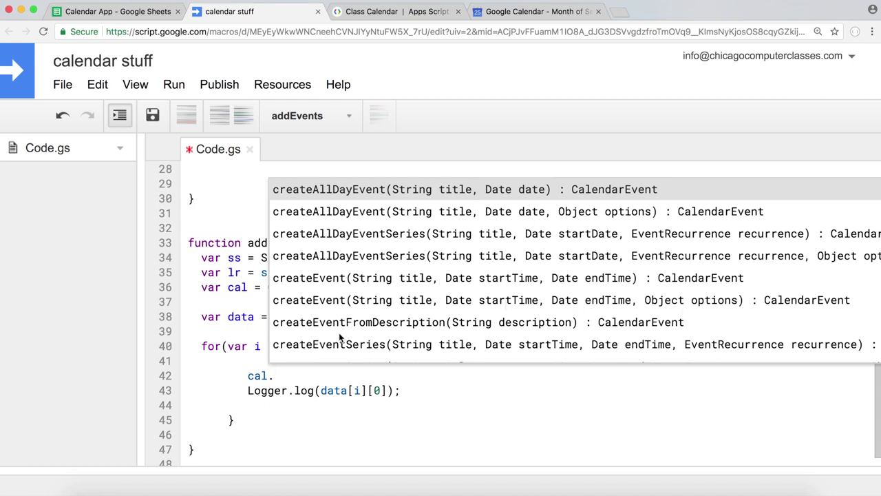
- Insert cal.createEvent(title, startTime, endTime, options) on line 42 and check the sheet's Event, Start, End, Location and Description headers
click(470, 301)
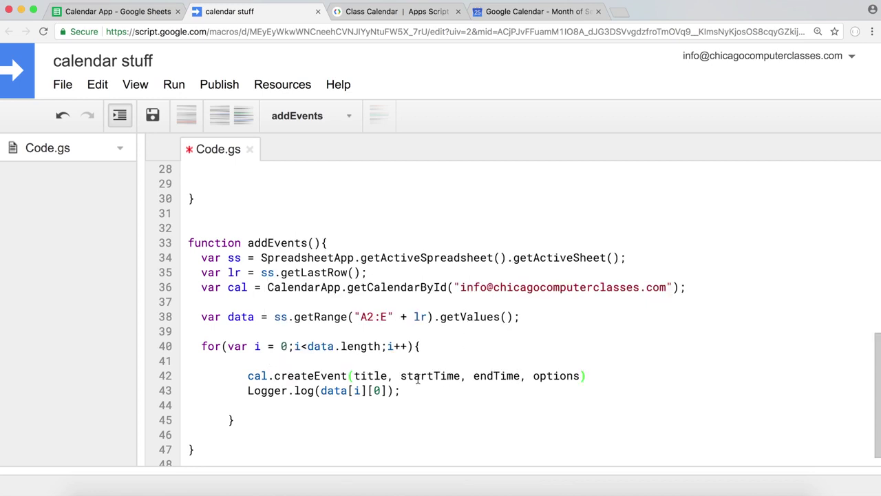
click(100, 12)
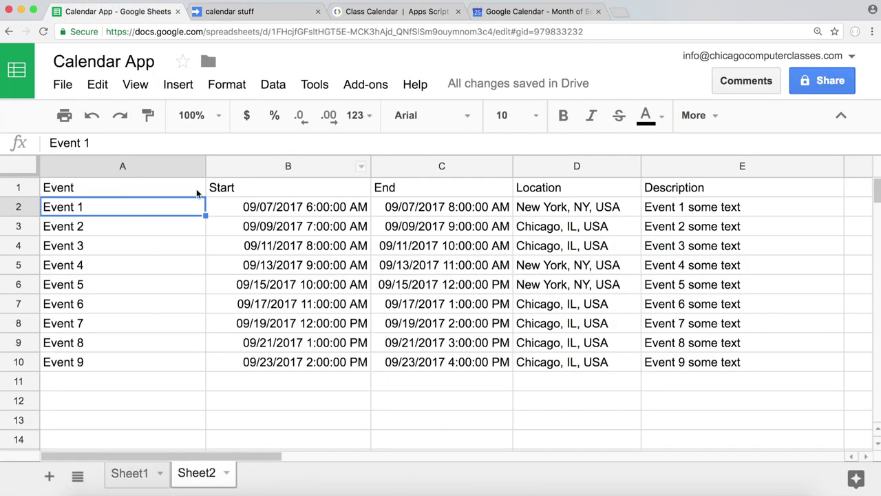
drag(133, 190, 431, 198)
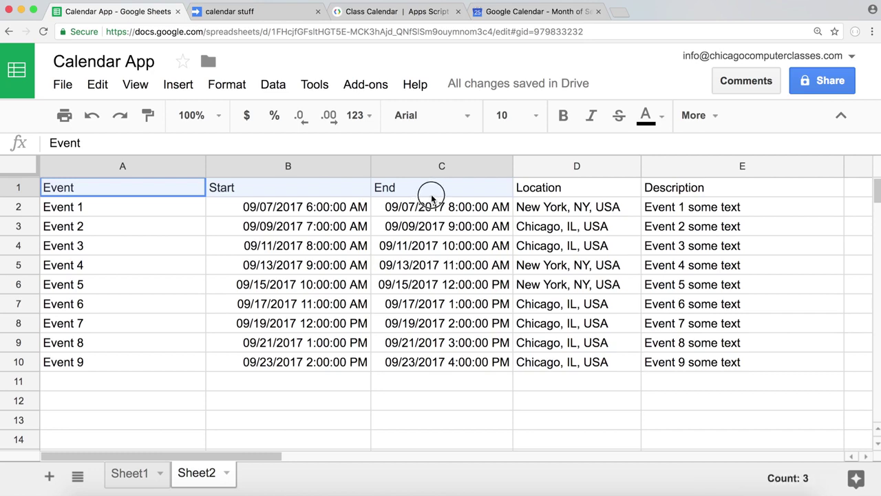
click(525, 196)
click(662, 191)
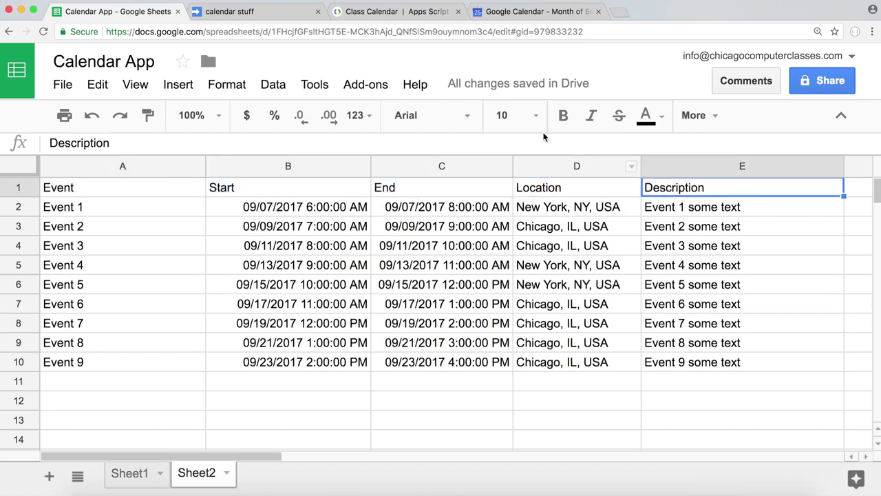
- Back in the script, highlight the options argument on line 42
click(239, 12)
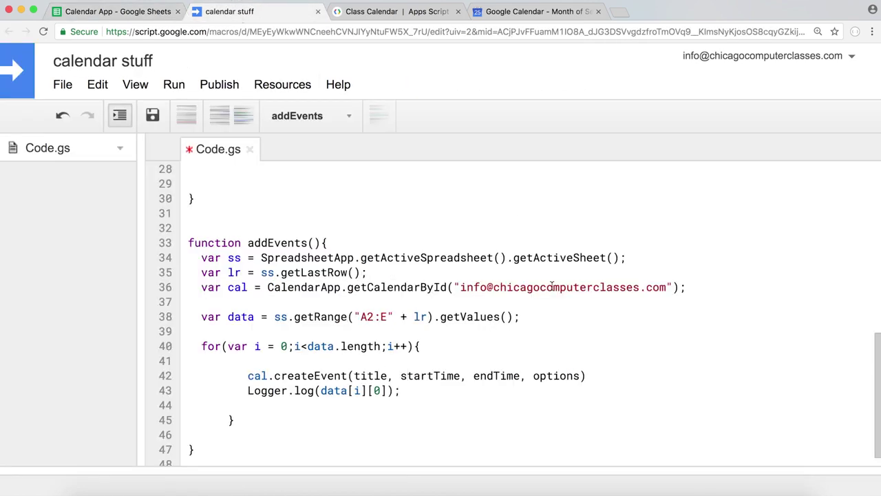
click(543, 377)
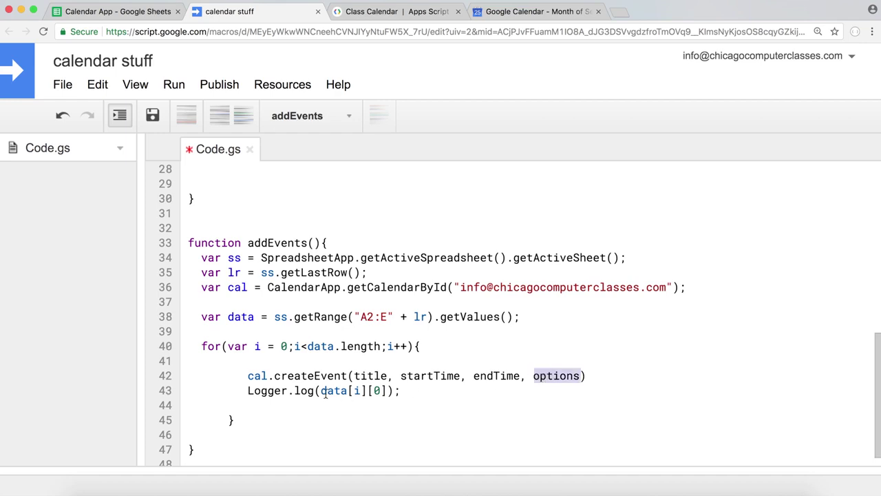
click(384, 13)
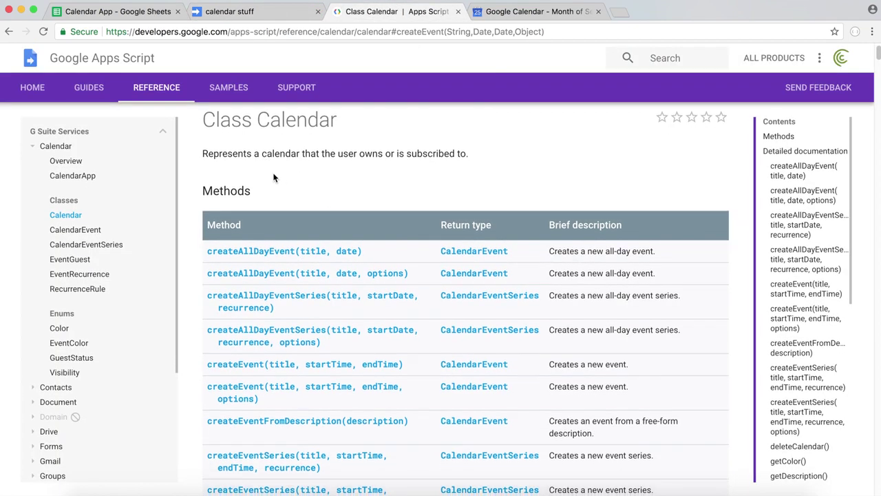
- Jump to the createEvent(title, startTime, endTime, options) docs and read its summary, location example and time-zone note
scroll(283, 175, down, 2)
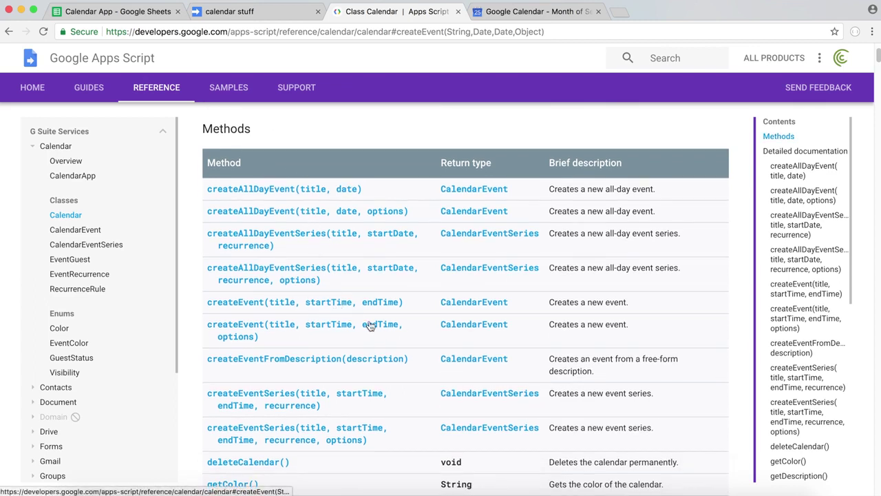
click(264, 332)
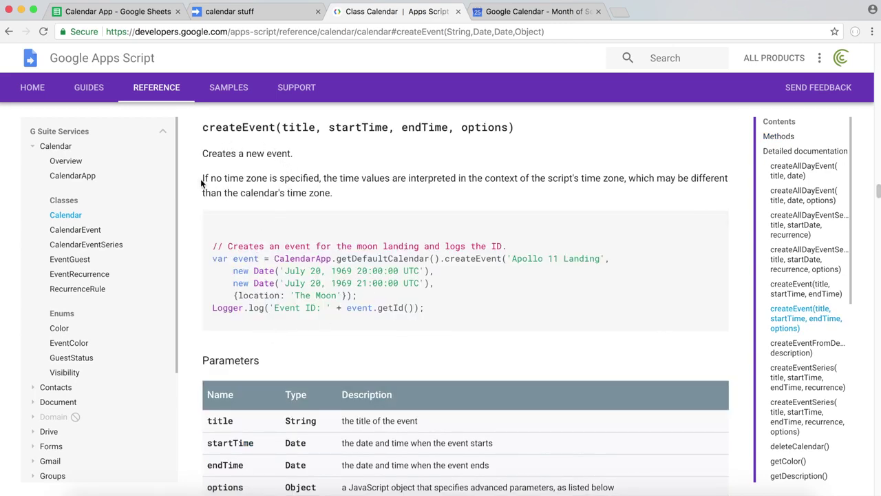
drag(212, 153, 293, 153)
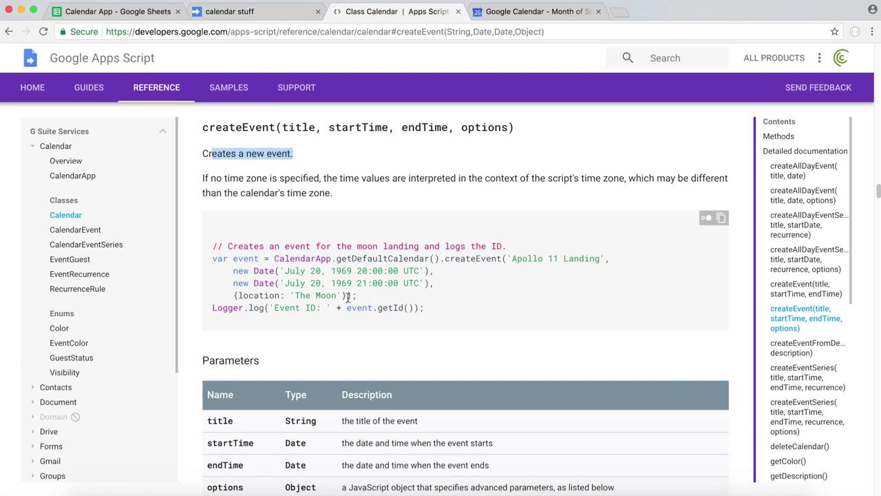
drag(347, 295, 234, 295)
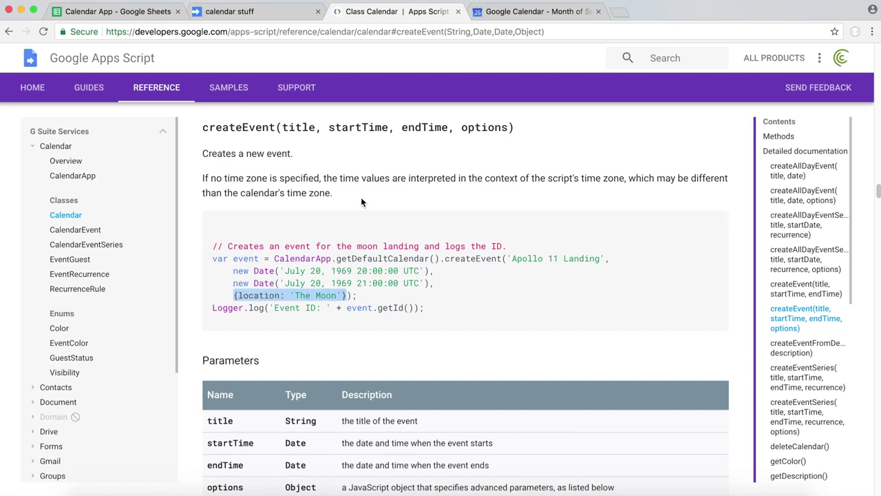
drag(211, 178, 408, 194)
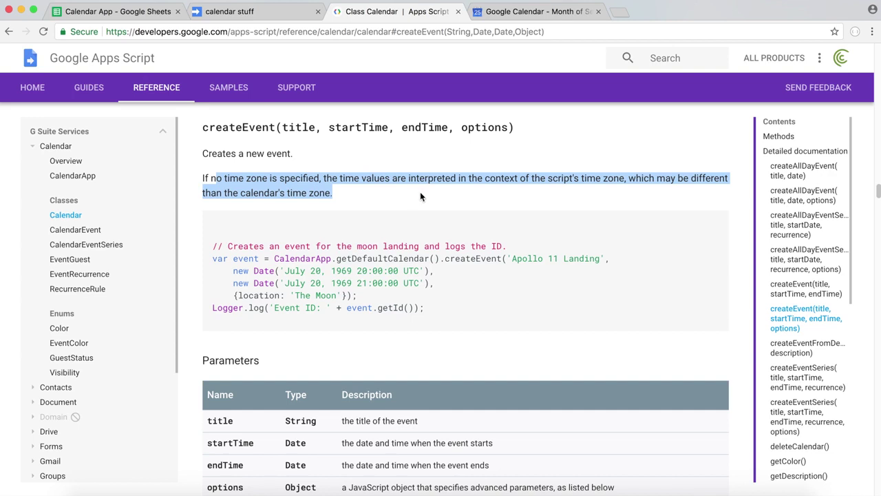
- Review the title, startTime, endTime and options parameter descriptions
scroll(420, 196, down, 1)
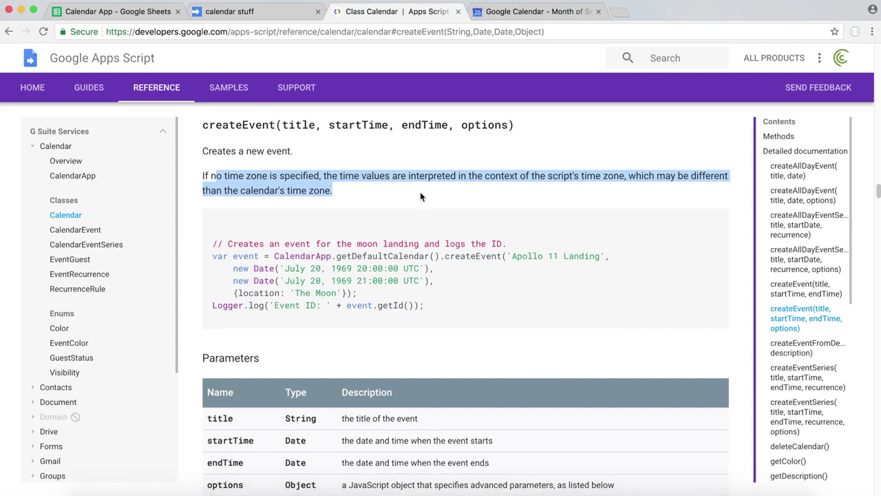
click(350, 198)
scroll(351, 196, down, 1)
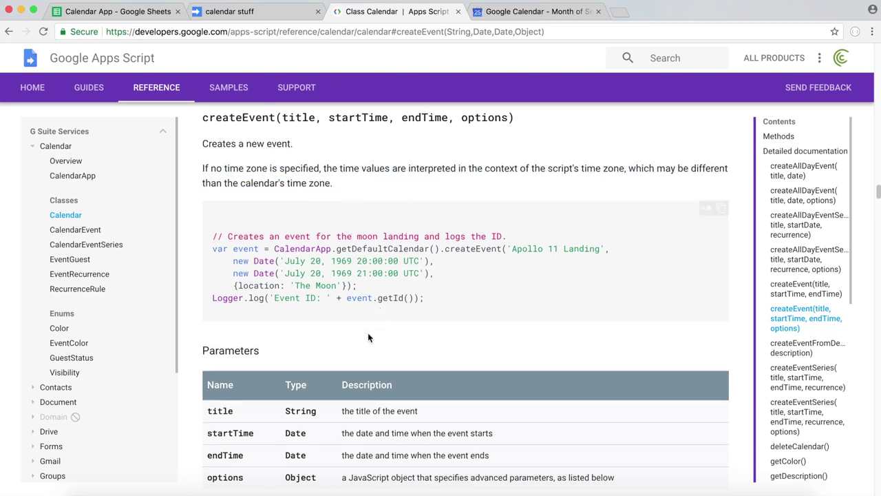
scroll(368, 338, down, 2)
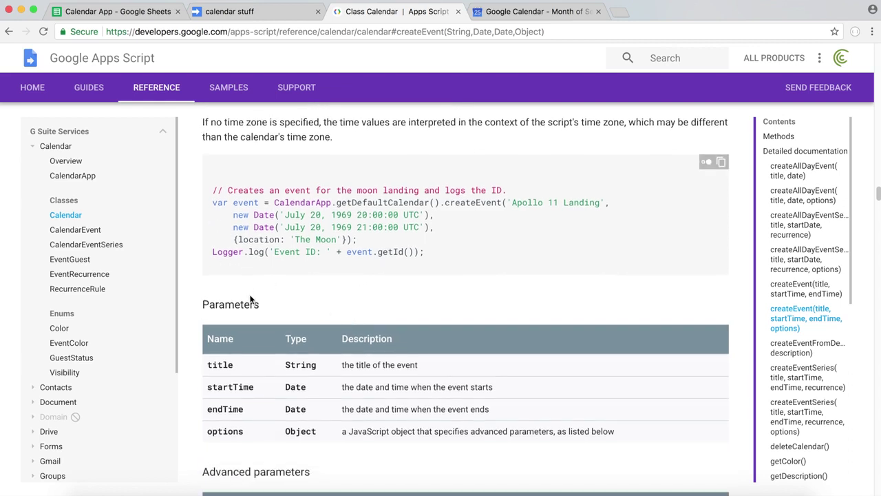
scroll(217, 351, down, 1)
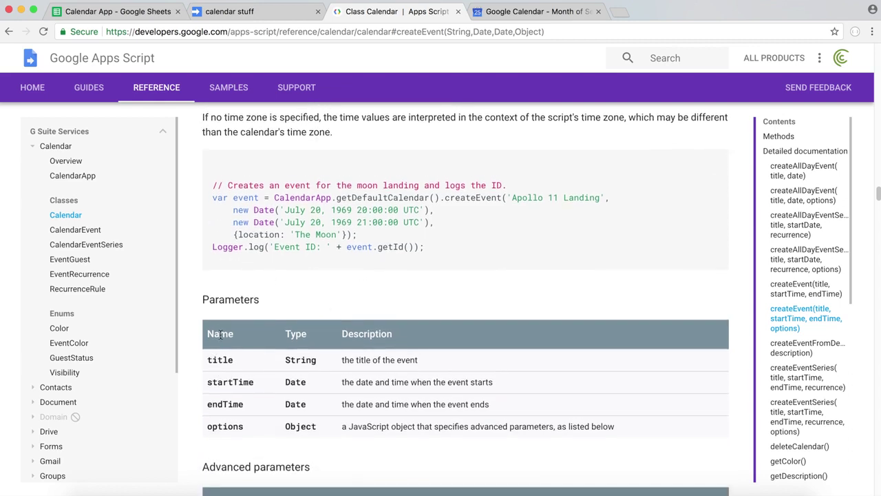
drag(215, 357, 231, 420)
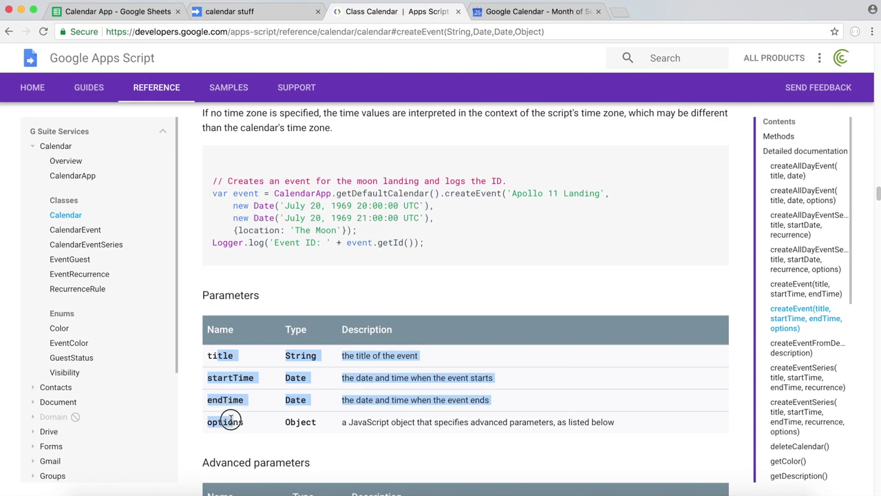
- Read the advanced options, noting description, location, guests and sendInvites
scroll(235, 379, down, 2)
scroll(237, 372, down, 2)
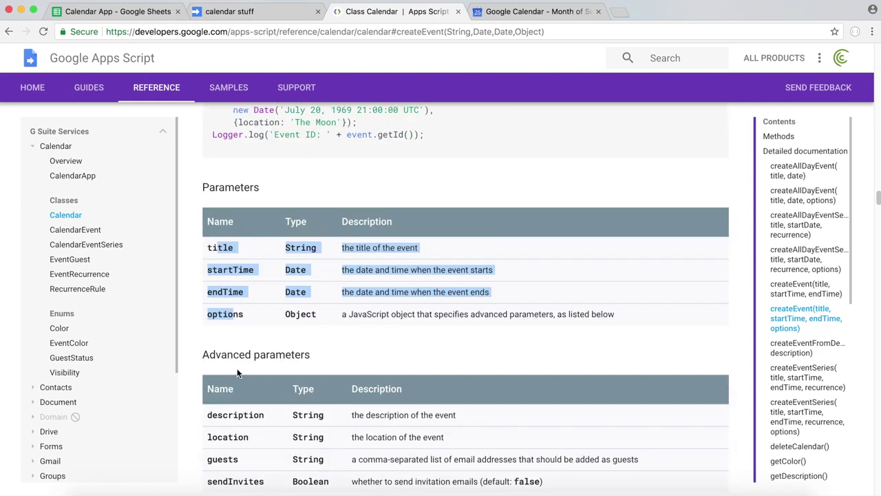
scroll(237, 372, down, 1)
scroll(236, 372, down, 2)
drag(207, 386, 314, 452)
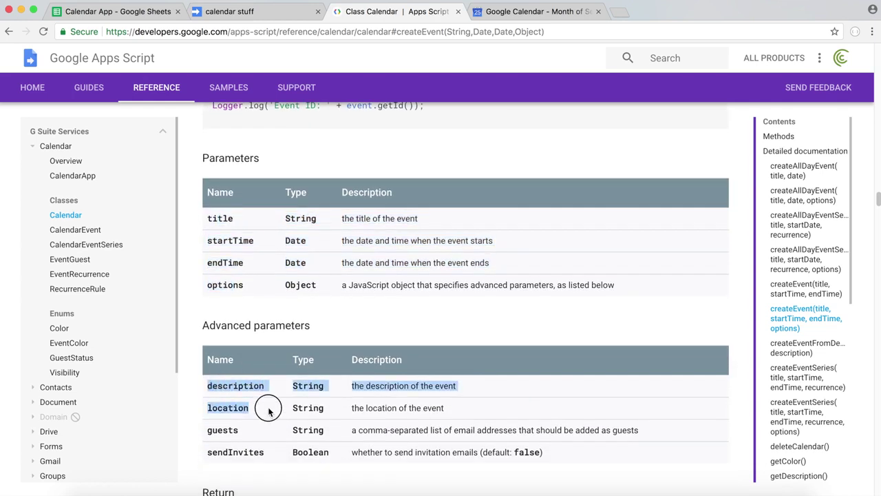
scroll(303, 434, down, 2)
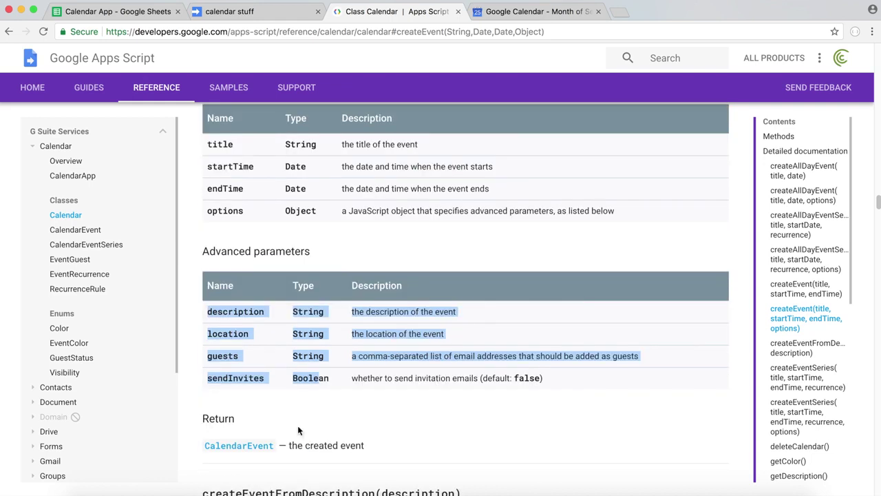
click(232, 316)
click(241, 334)
click(224, 357)
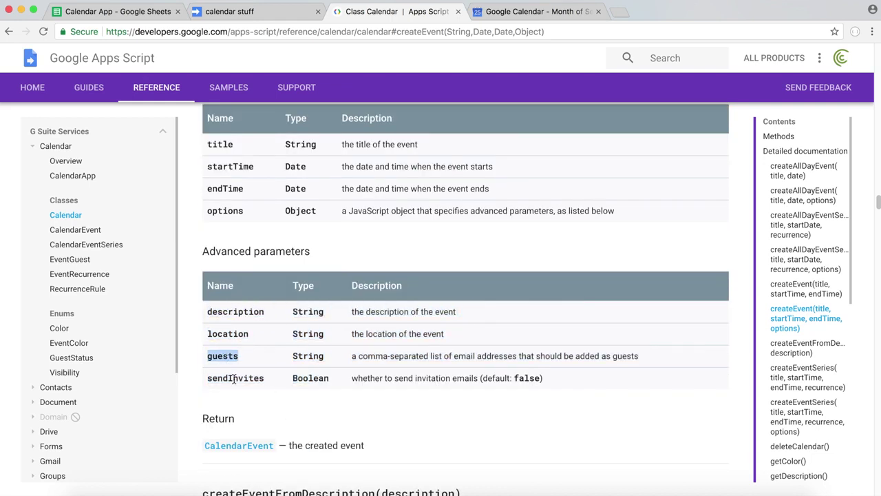
click(235, 384)
double_click(235, 380)
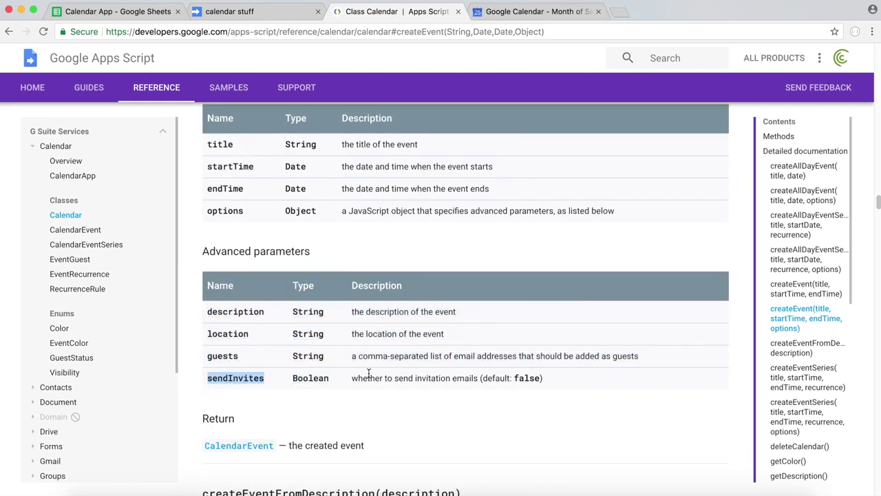
drag(368, 373, 581, 380)
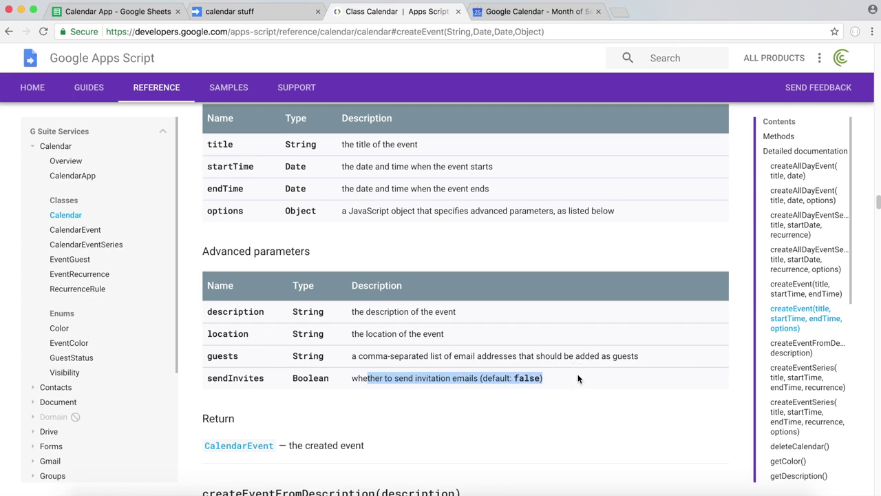
scroll(259, 246, up, 1)
scroll(263, 248, up, 4)
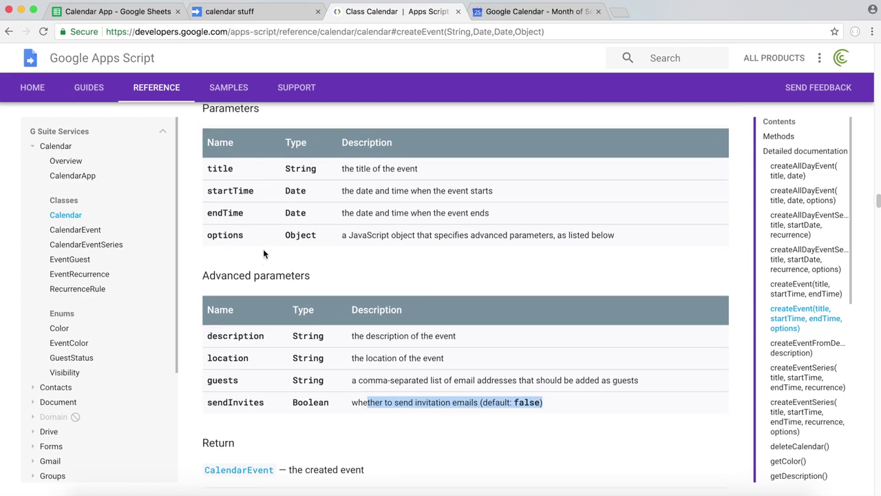
scroll(268, 257, up, 3)
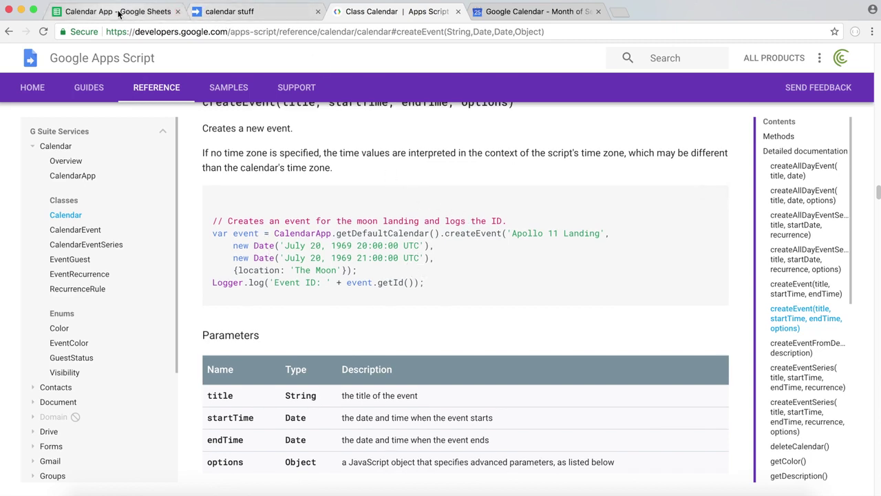
- Replace the createEvent title argument with data[i][0] and delete the Logger.log line
click(213, 11)
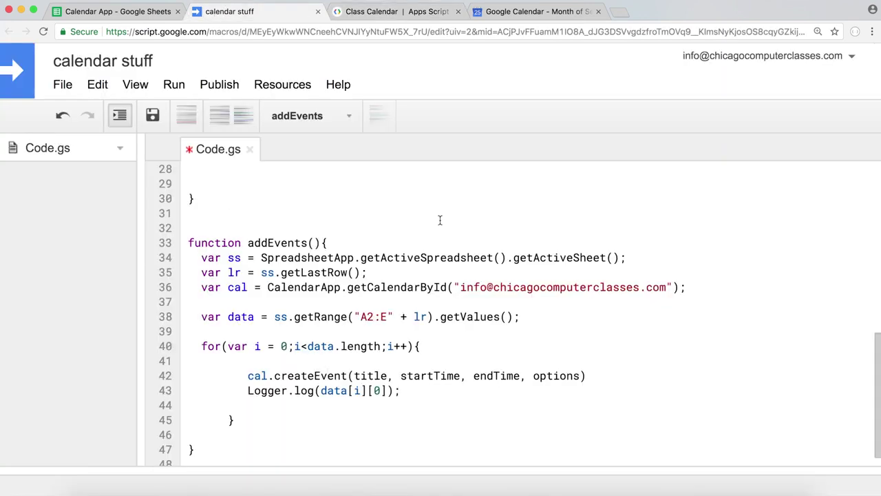
double_click(372, 375)
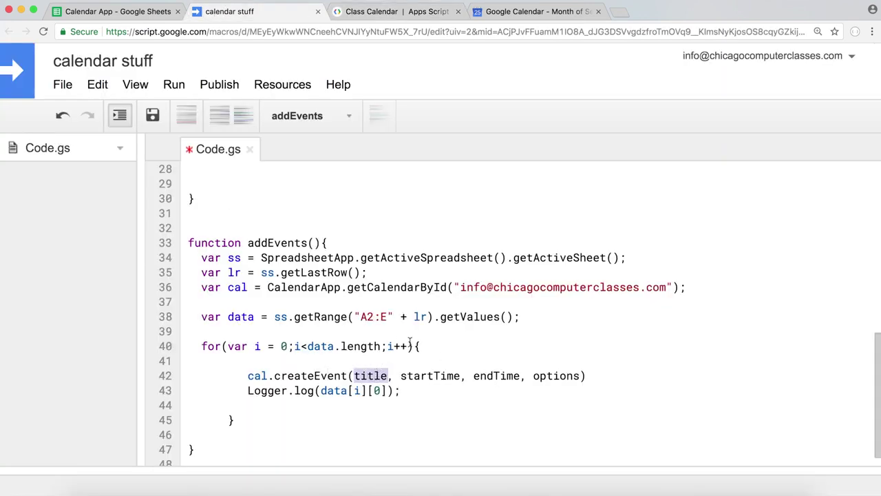
drag(388, 390, 321, 390)
key(ctrl+c)
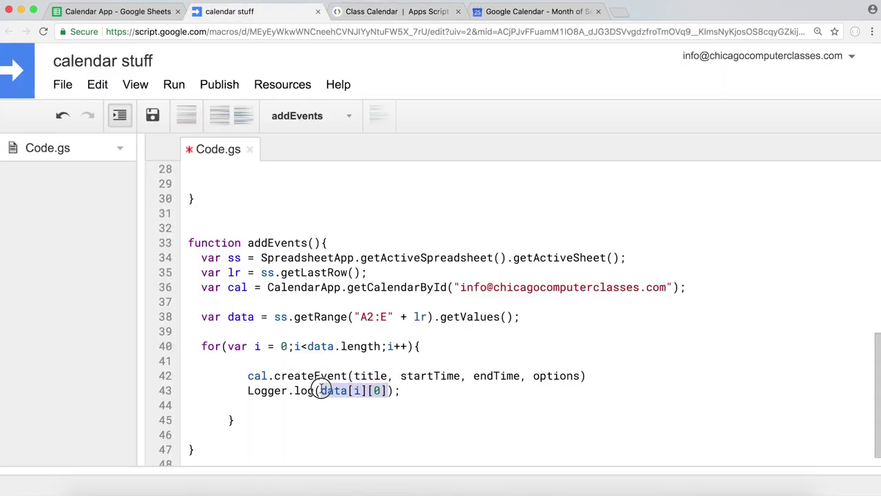
double_click(361, 376)
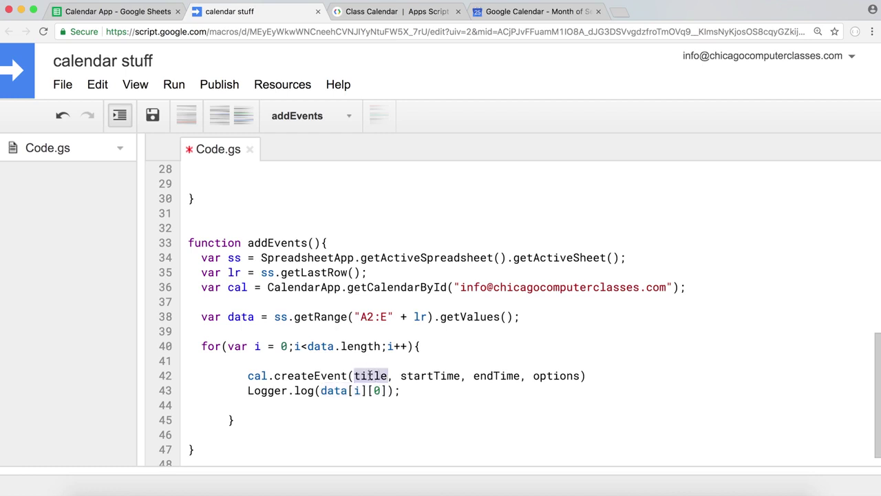
key(ctrl+v)
drag(407, 390, 249, 387)
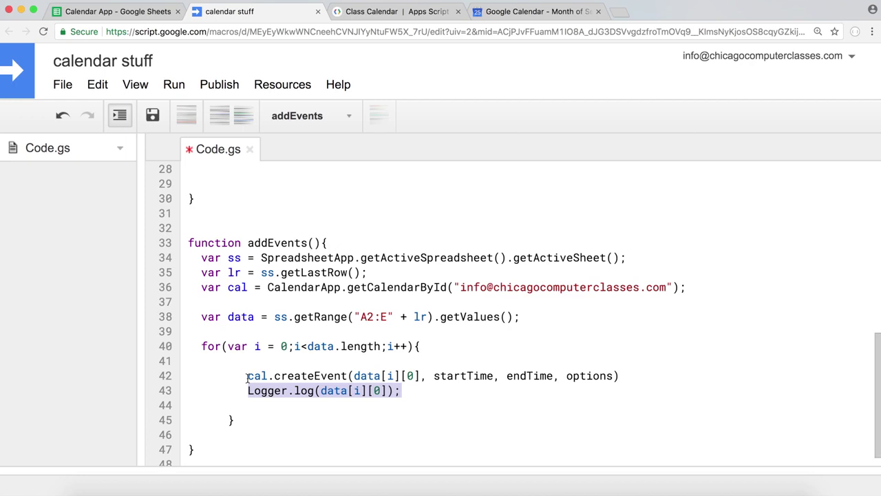
key(BackSpace)
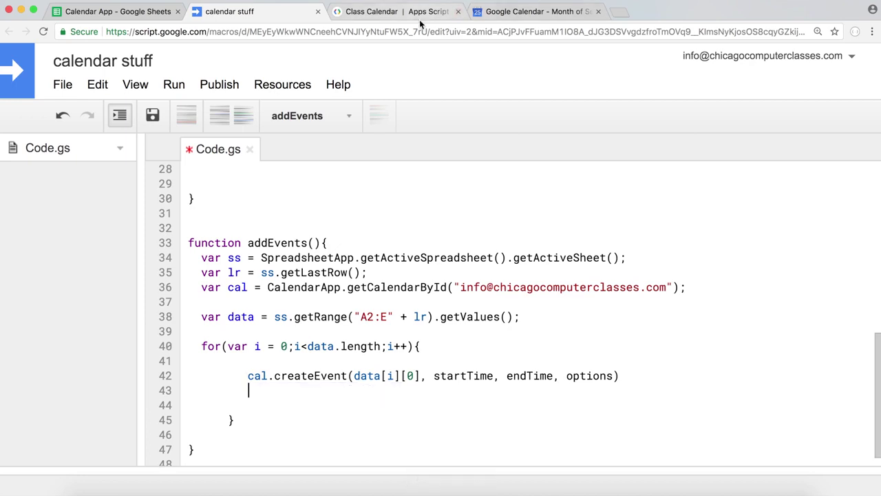
- Glance back at the createEvent reference, then save the script
click(417, 15)
scroll(427, 234, up, 1)
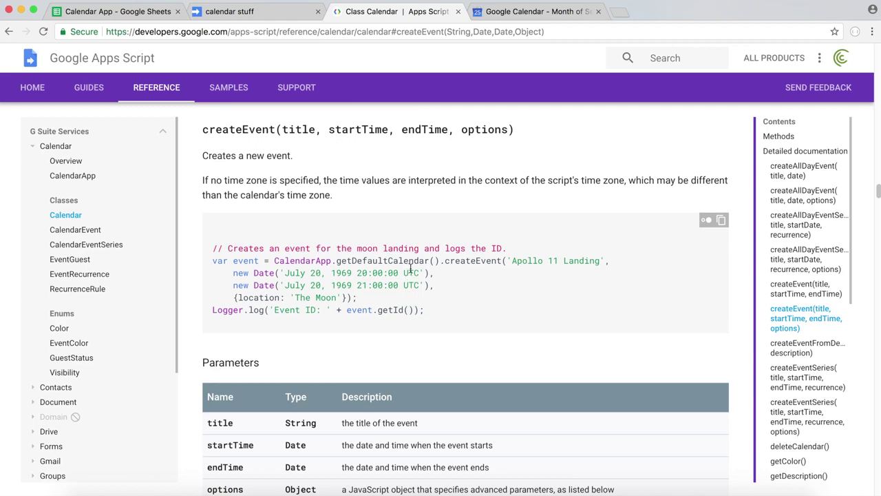
click(227, 12)
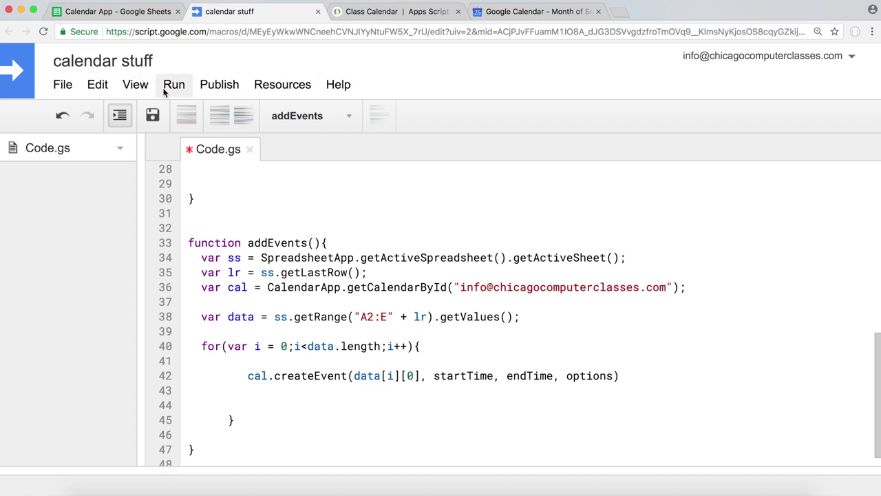
click(135, 84)
key(ctrl+s)
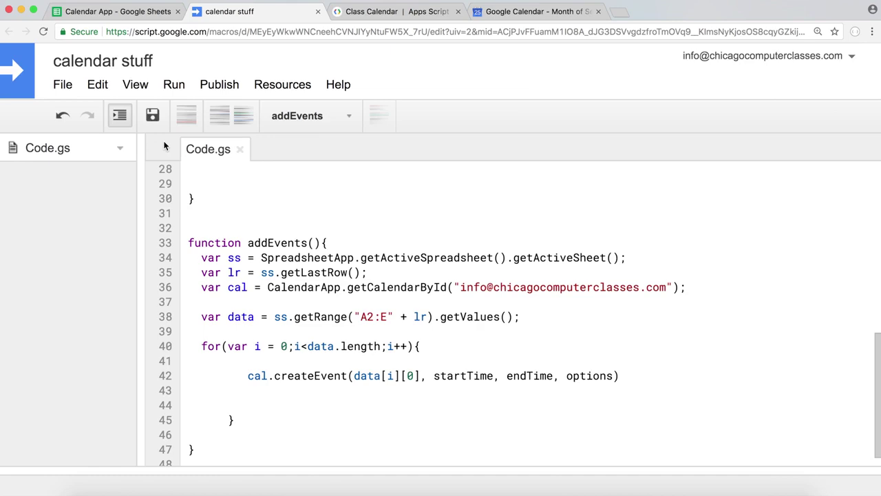
- Inspect the logged event rows, selecting the first event's end time, year, GMT part and start time
drag(587, 149, 256, 164)
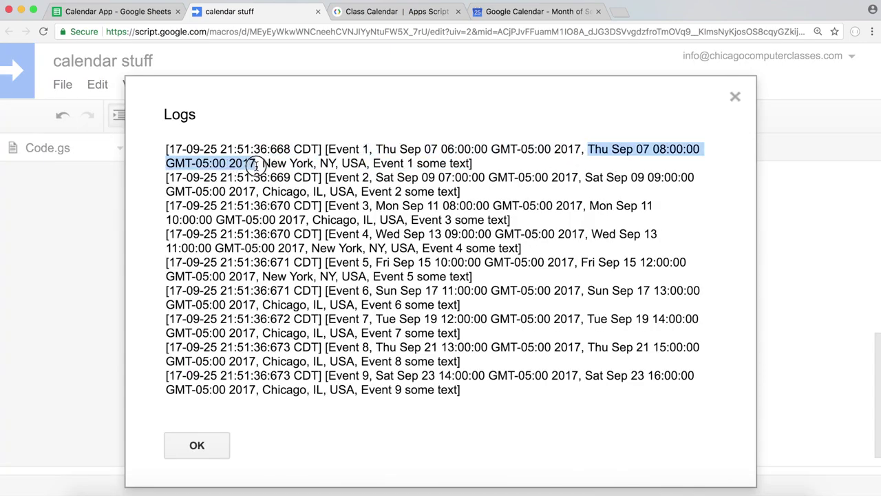
drag(256, 165, 252, 166)
drag(252, 165, 256, 165)
click(632, 150)
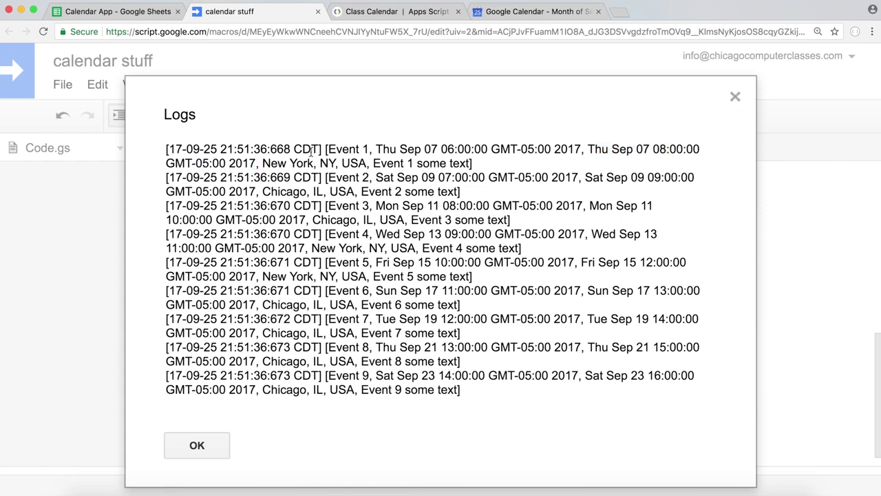
double_click(245, 161)
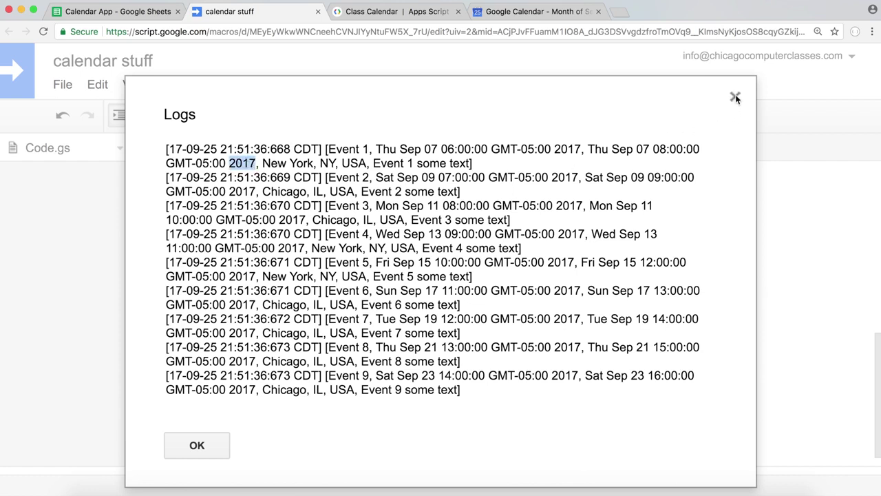
double_click(178, 163)
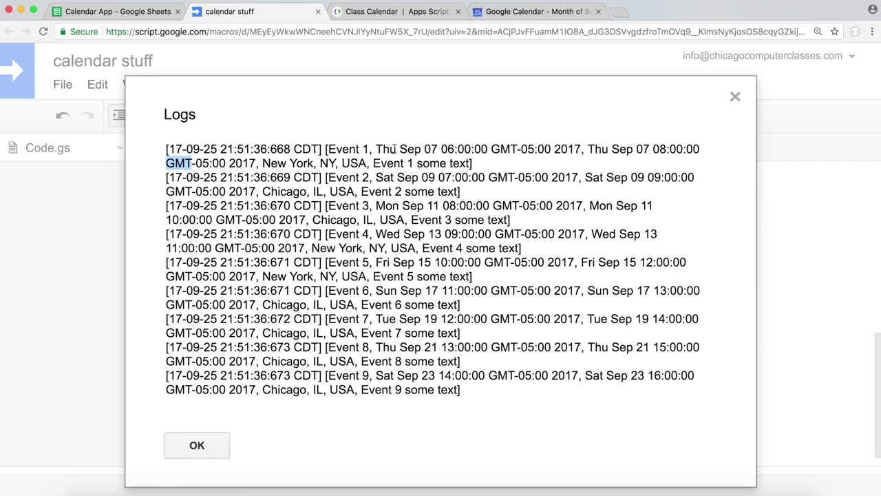
drag(377, 150, 584, 150)
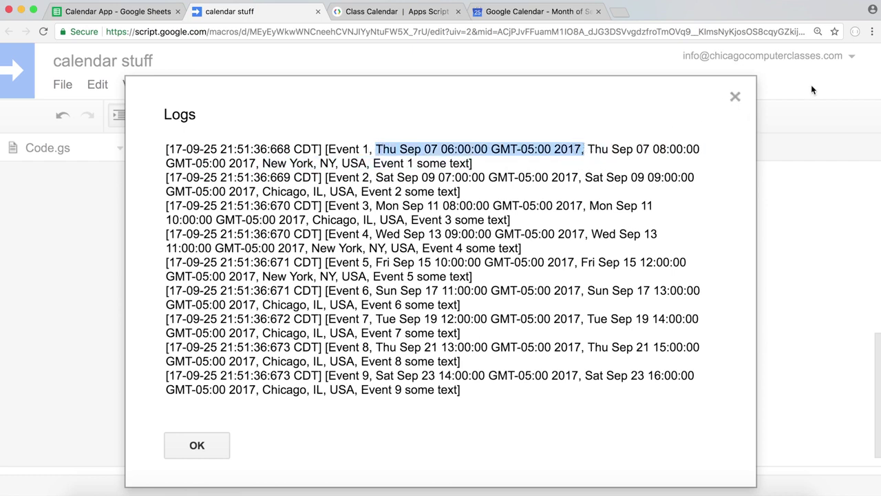
- Close the Logs and pass data[i][1] as startTime and data[i][2] as endTime in createEvent
click(735, 97)
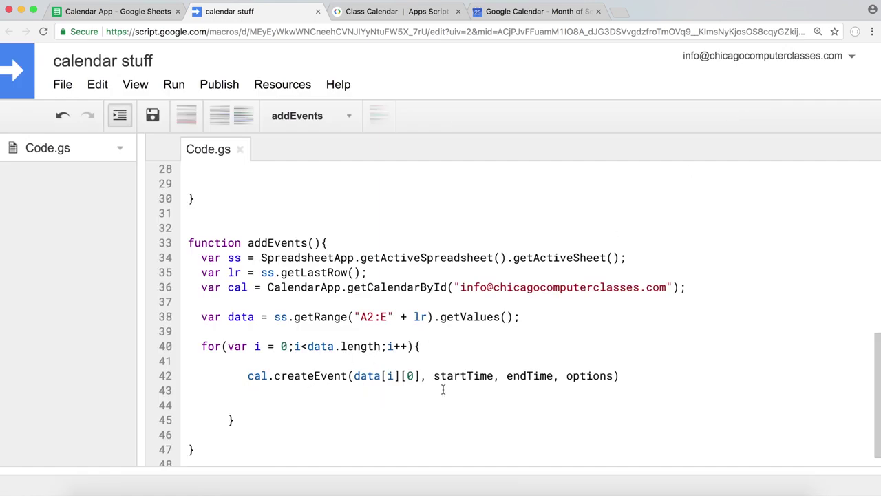
double_click(461, 376)
text(data[i][0)
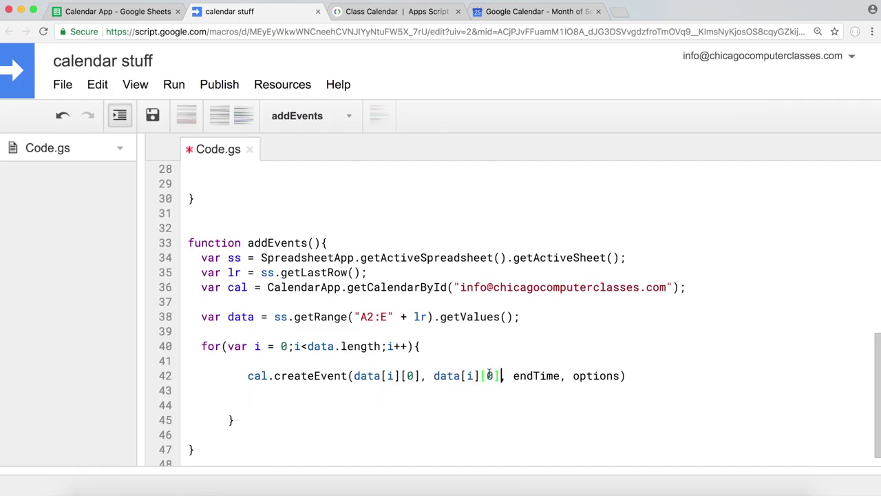
key(BackSpace)
text(1)
click(541, 375)
double_click(541, 375)
text(data[i][0])
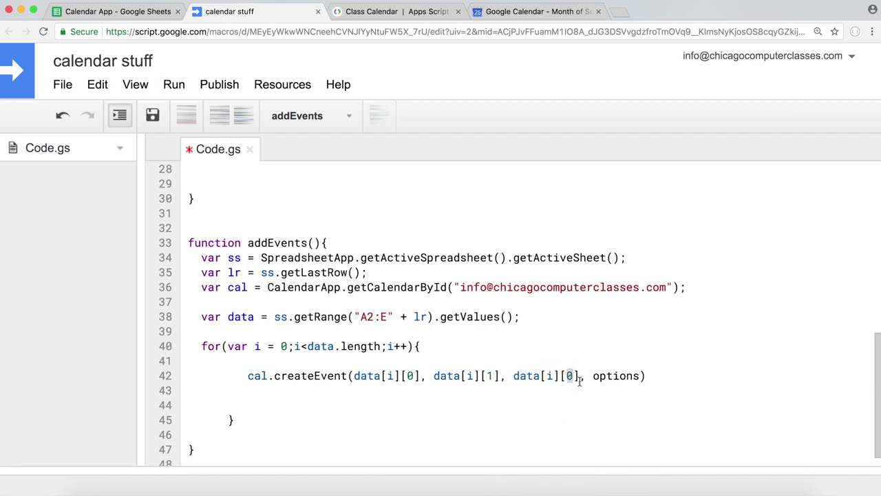
text(2)
double_click(598, 375)
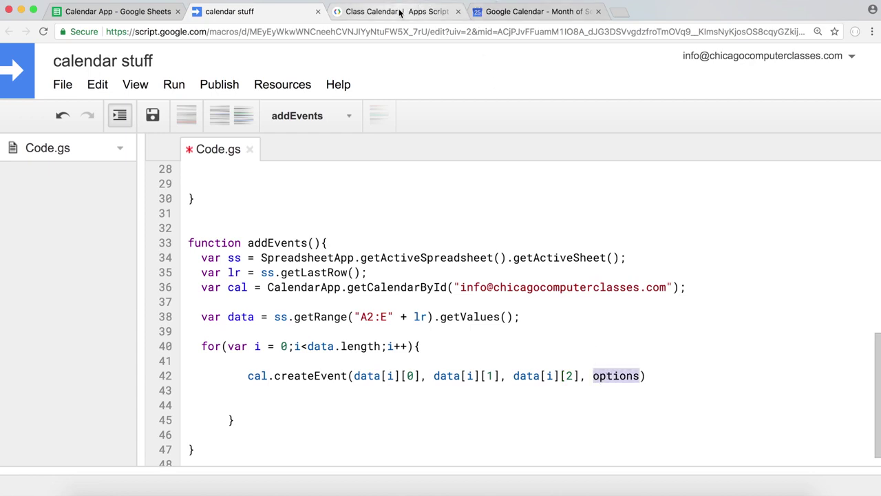
click(400, 13)
- Copy {location: 'The Moon'} from the docs example and paste it over the options placeholder
scroll(349, 297, down, 1)
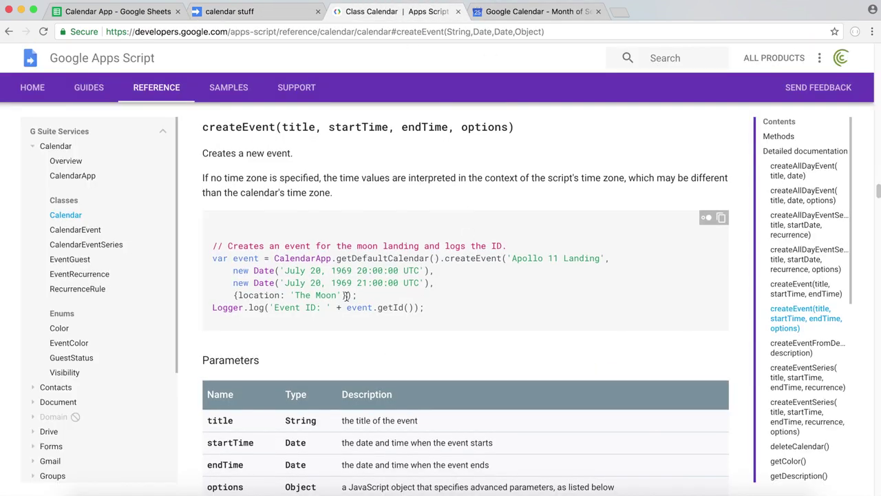
drag(350, 294, 232, 295)
key(ctrl+c)
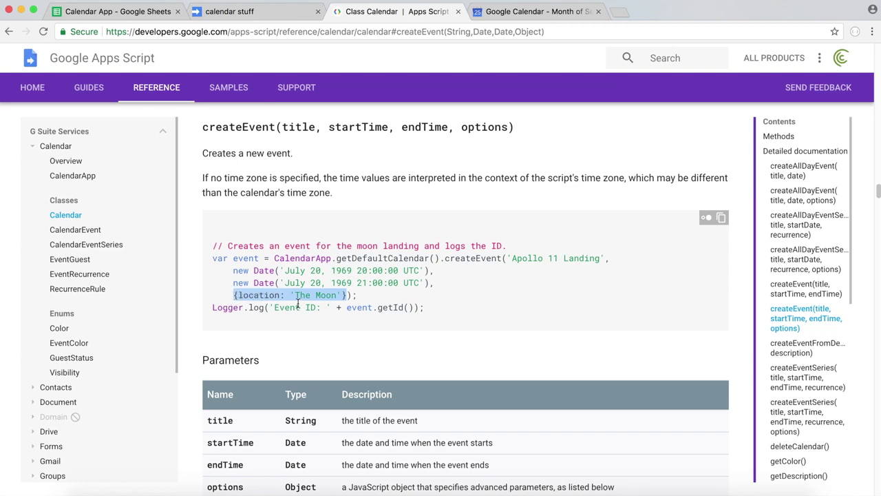
click(208, 12)
double_click(609, 376)
key(ctrl+v)
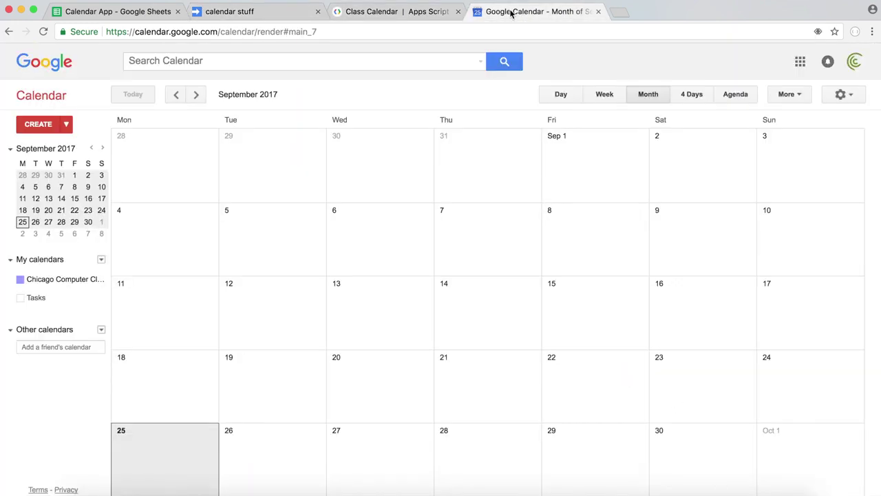
click(513, 11)
- Check the Calendar App spreadsheet's columns before returning to the script editor
click(404, 11)
click(88, 12)
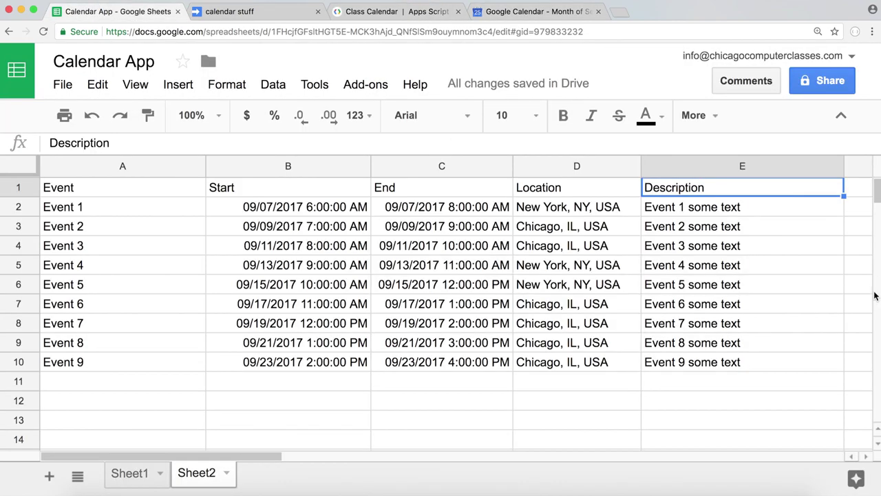
click(259, 12)
click(147, 12)
click(239, 16)
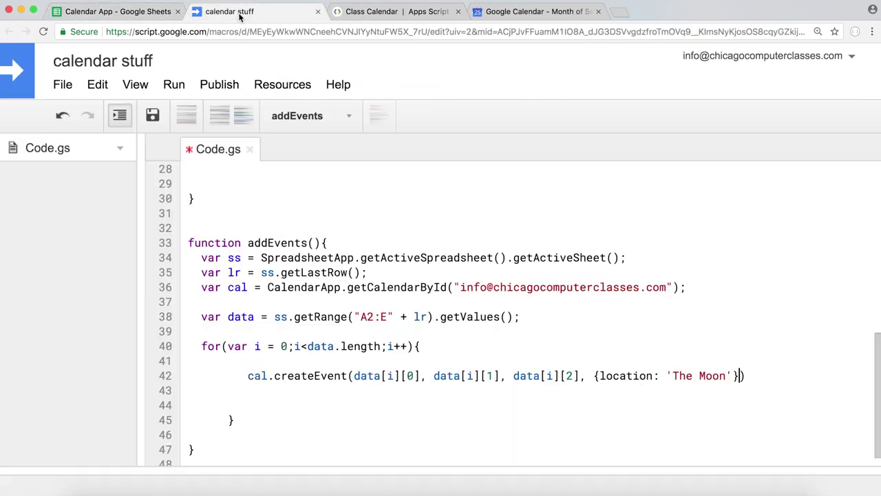
- Replace the sample 'The Moon' location value with data[i][3]
drag(667, 375, 742, 374)
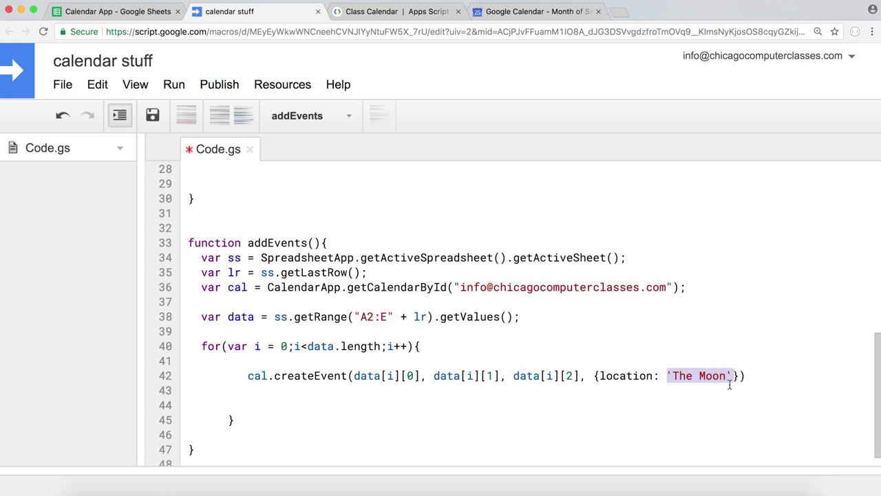
key(BackSpace)
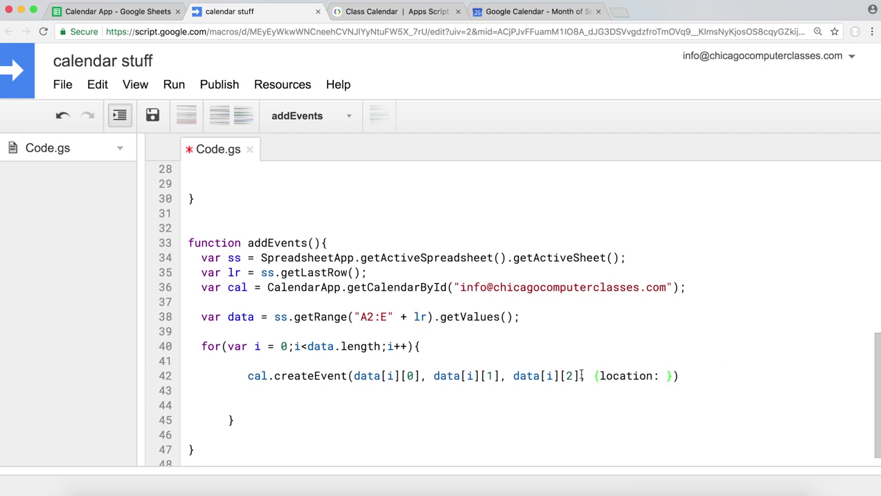
drag(580, 375, 510, 375)
key(ctrl+c)
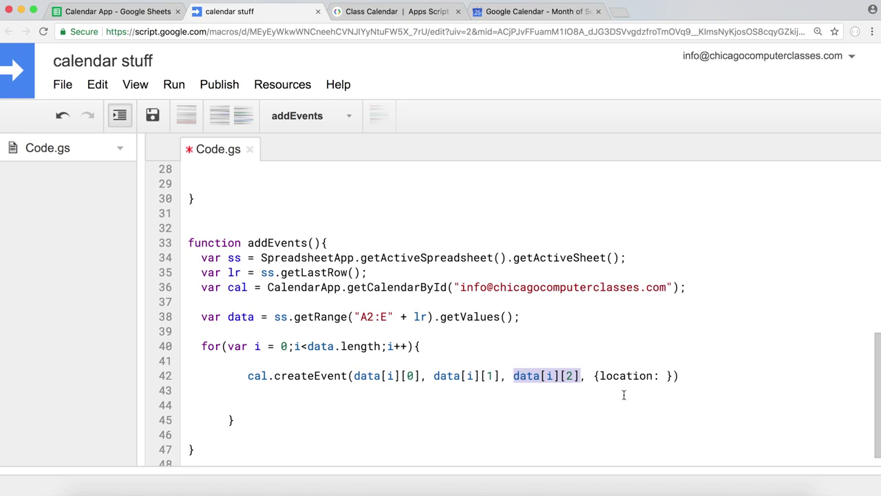
click(661, 377)
key(ctrl+v)
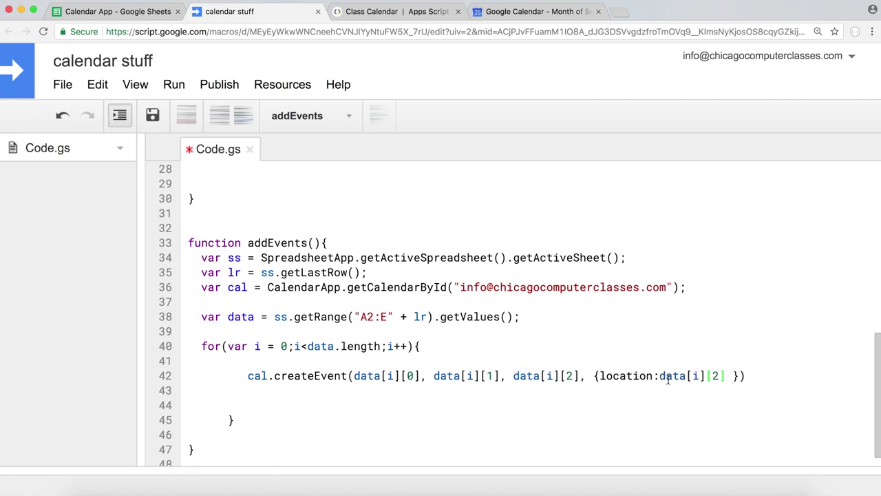
click(660, 375)
click(724, 375)
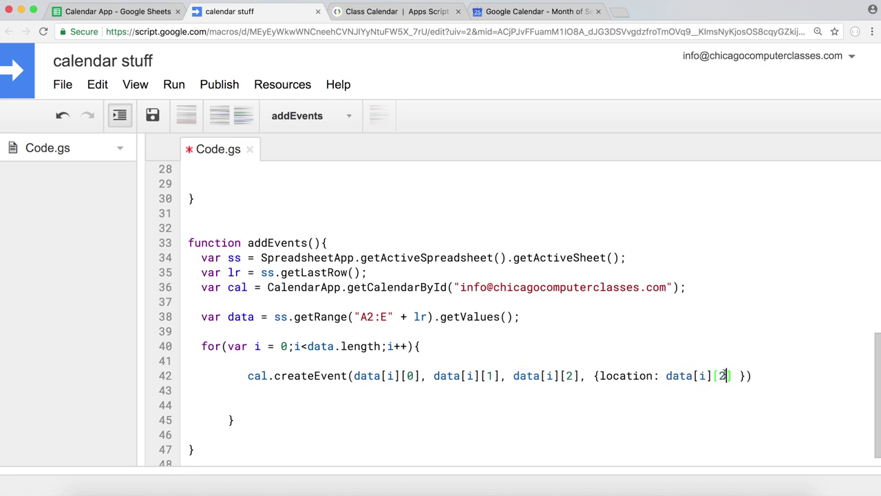
text(3)
key(Right)
key(Right)
key(BackSpace)
- Recheck the sheet, then add a comma after location: data[i][3] for another option
click(141, 6)
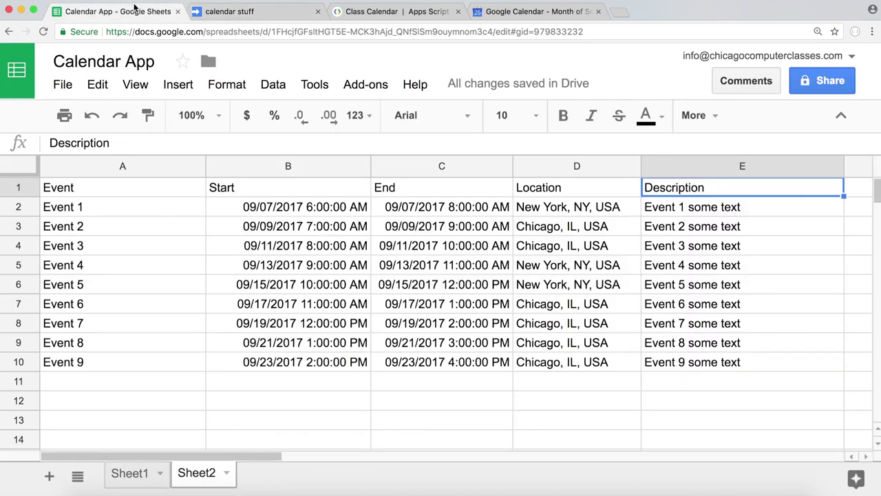
click(262, 11)
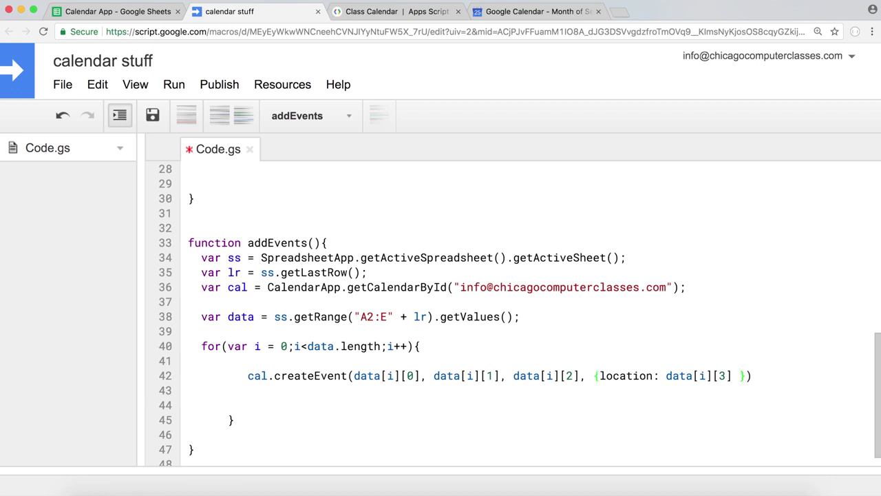
key(BackSpace)
text(,)
click(507, 12)
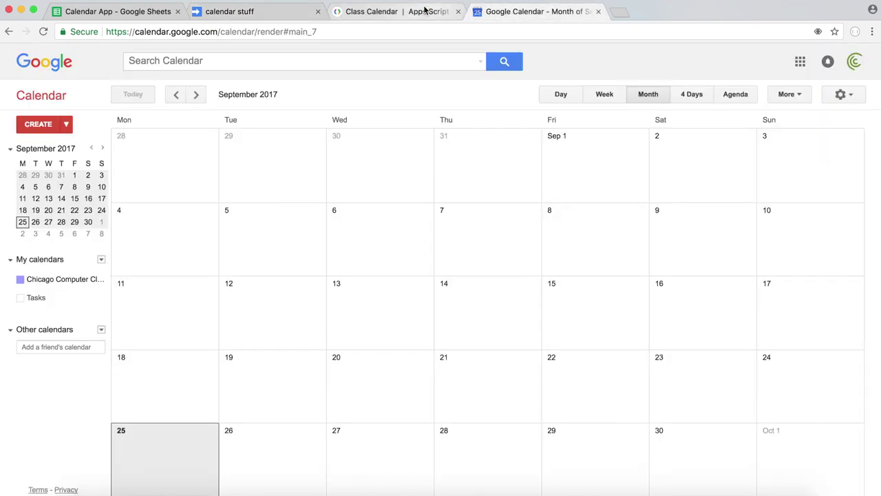
- Copy the description option name from the reference into the createEvent options object
click(427, 11)
scroll(357, 275, down, 5)
scroll(313, 300, down, 2)
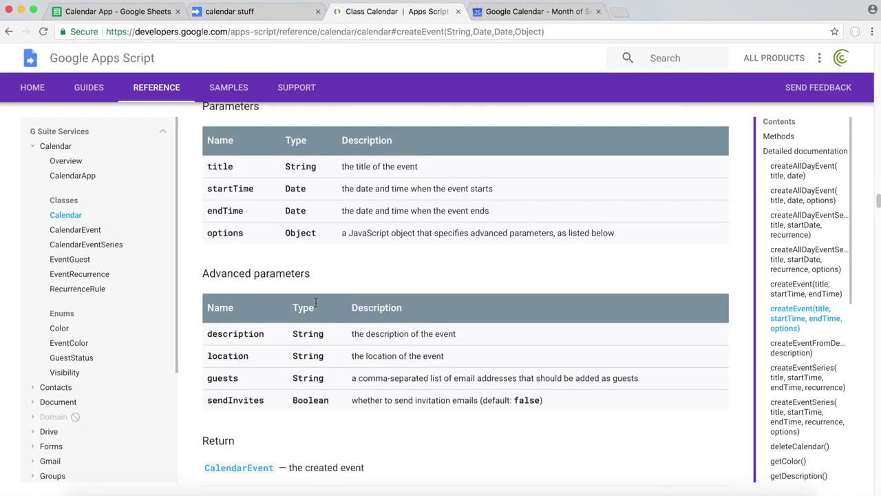
double_click(241, 333)
key(ctrl+c)
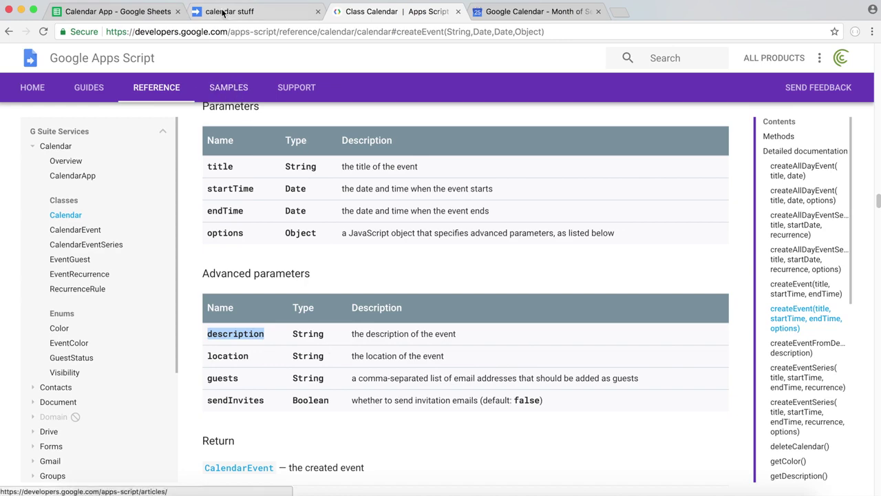
click(224, 12)
click(743, 375)
key(ctrl+v)
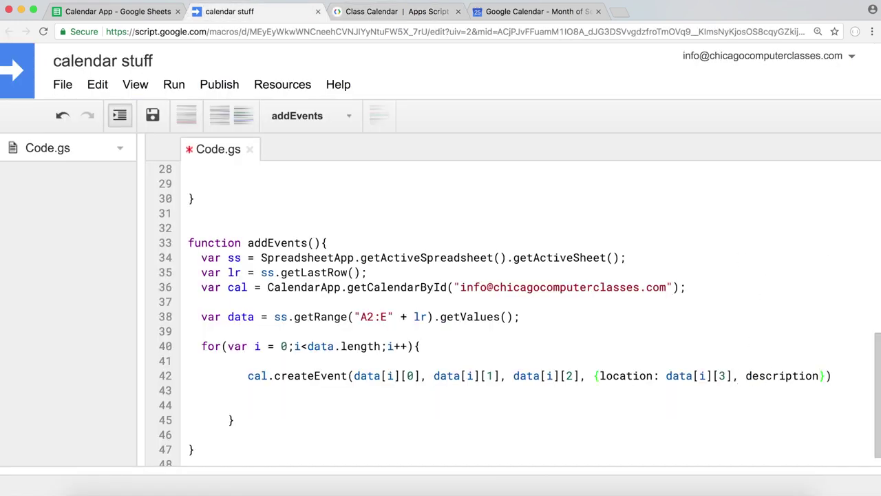
- Give description the value data[i][4], reusing the copied data[i][3] expression
text(:)
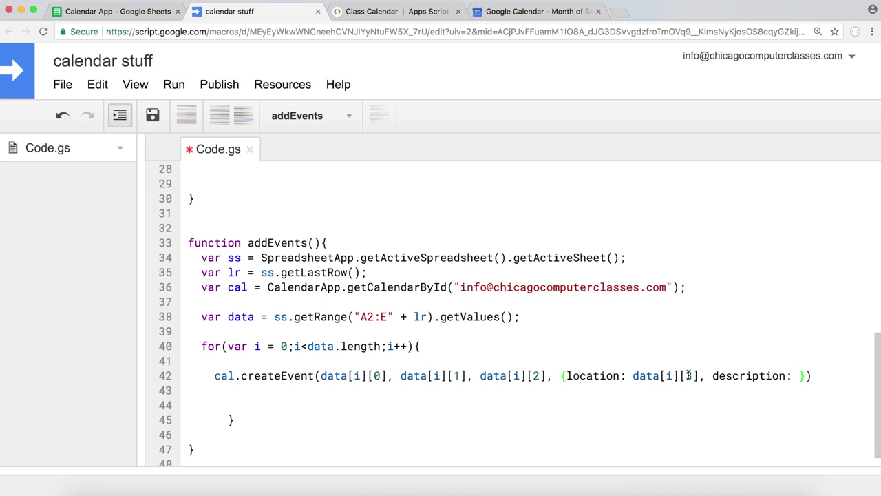
drag(699, 375, 643, 376)
key(ctrl+c)
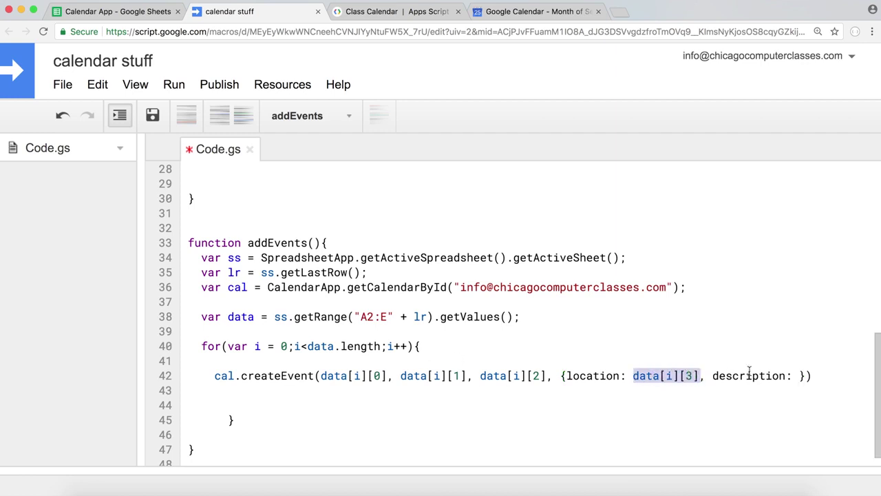
click(793, 376)
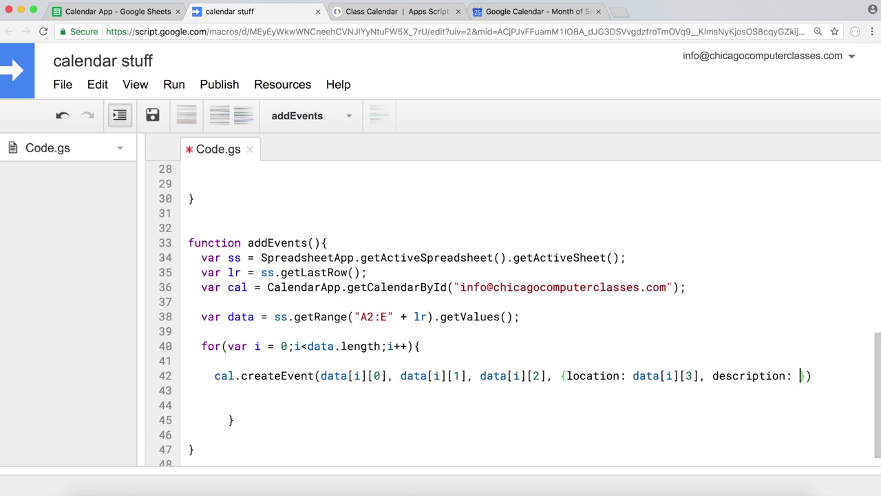
key(ctrl+v)
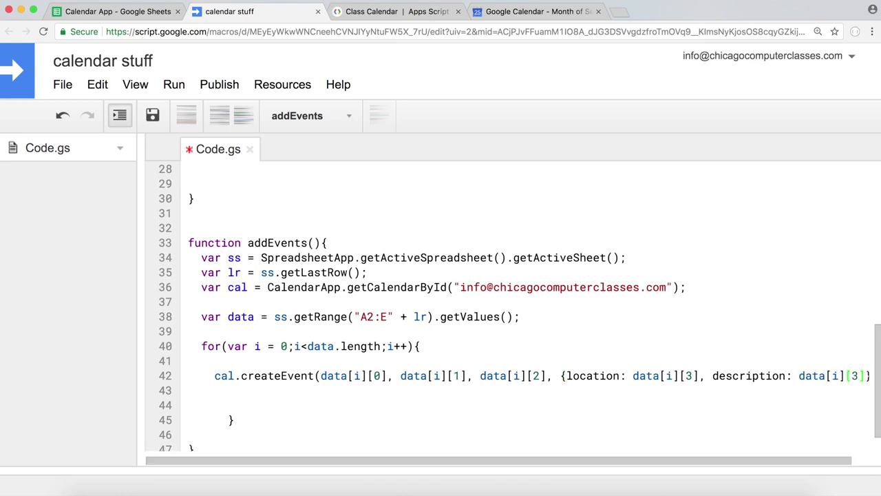
click(474, 417)
click(459, 404)
drag(360, 462, 442, 465)
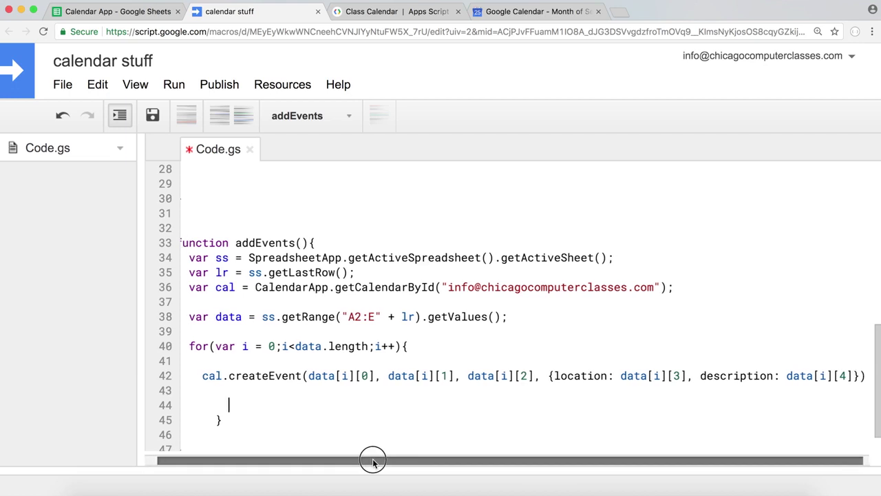
- End line 42 with a semicolon and re-indent the loop's closing brace and createEvent line
click(861, 375)
text(;)
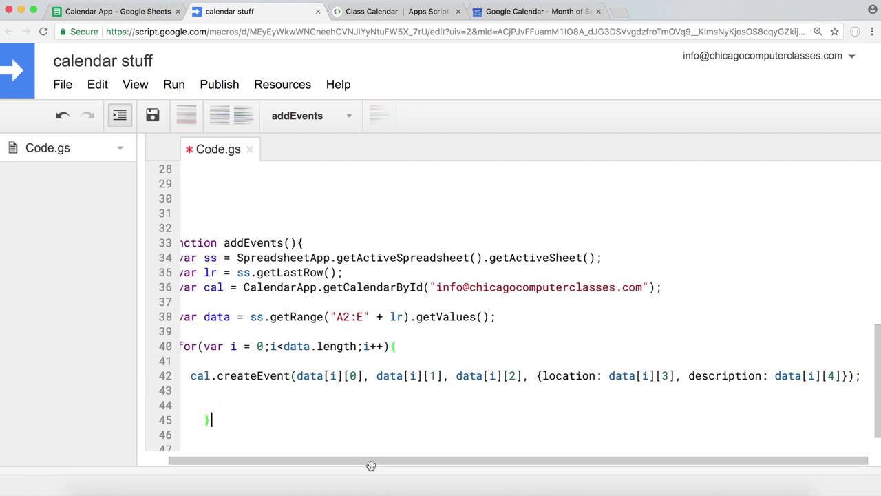
drag(369, 465, 249, 428)
click(223, 420)
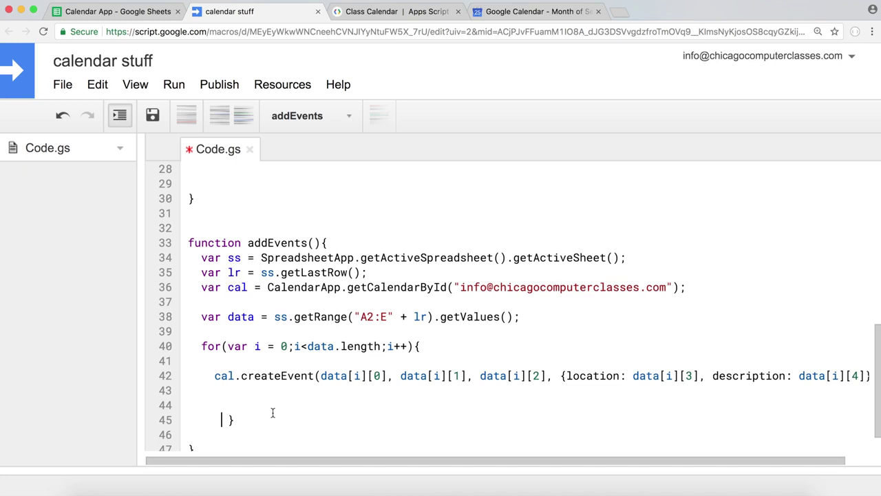
key(BackSpace)
key(BackSpace)
key(BackSpace)
key(BackSpace)
key(BackSpace)
key(BackSpace)
key(BackSpace)
key(BackSpace)
key(BackSpace)
key(BackSpace)
key(BackSpace)
key(BackSpace)
key(BackSpace)
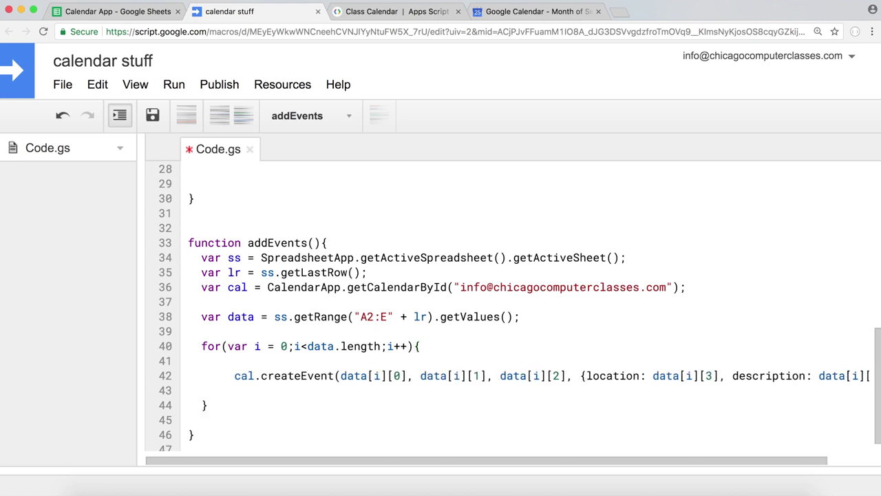
key(BackSpace)
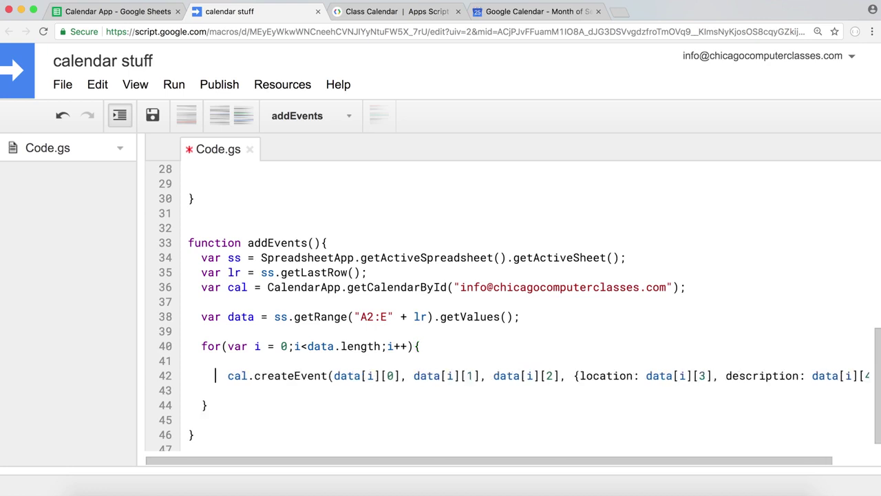
- Save the script and review the data[i][1] and data[i][2] time arguments
scroll(220, 364, down, 1)
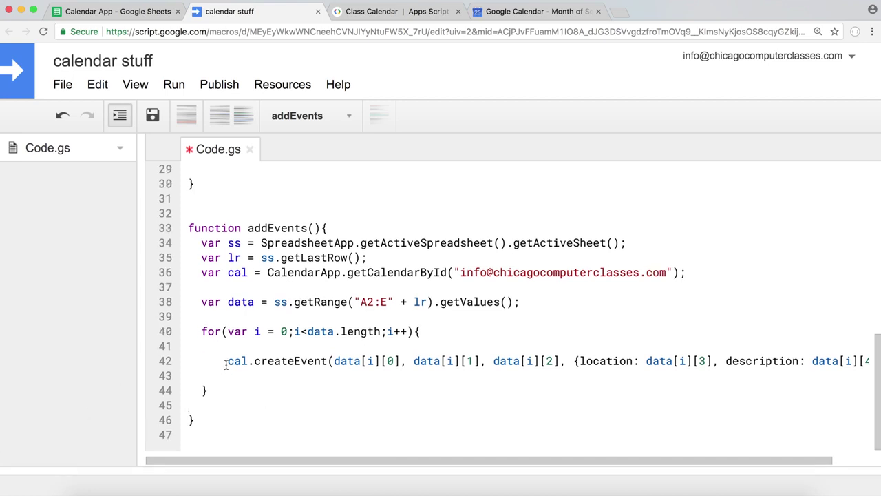
click(368, 406)
key(ctrl+s)
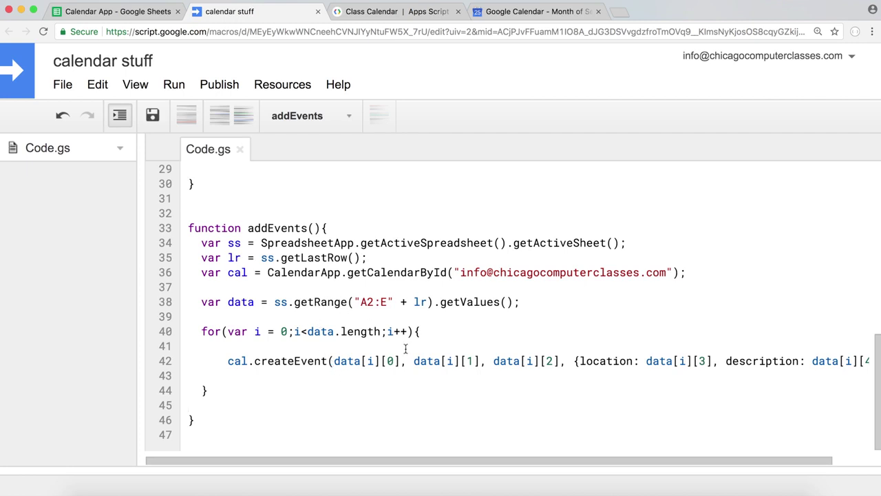
drag(416, 365, 482, 364)
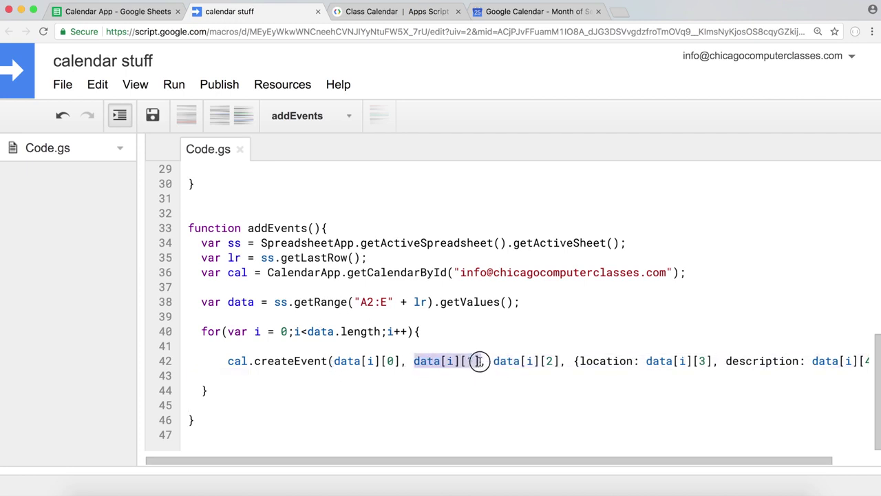
click(549, 365)
key(Down)
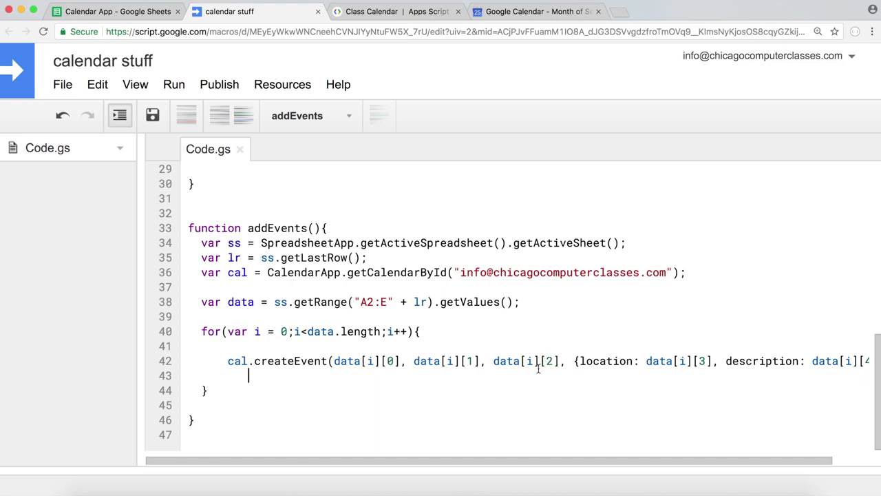
- Save the script again and glance at the events spreadsheet
double_click(317, 371)
click(323, 411)
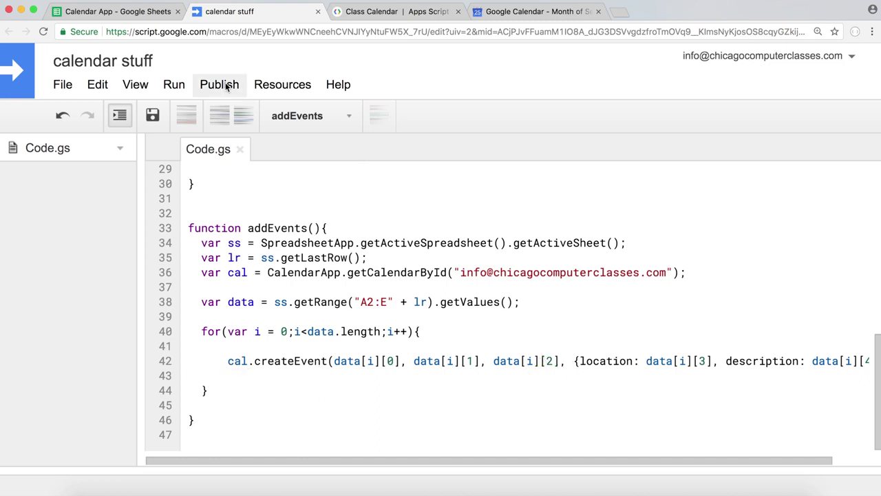
key(ctrl+s)
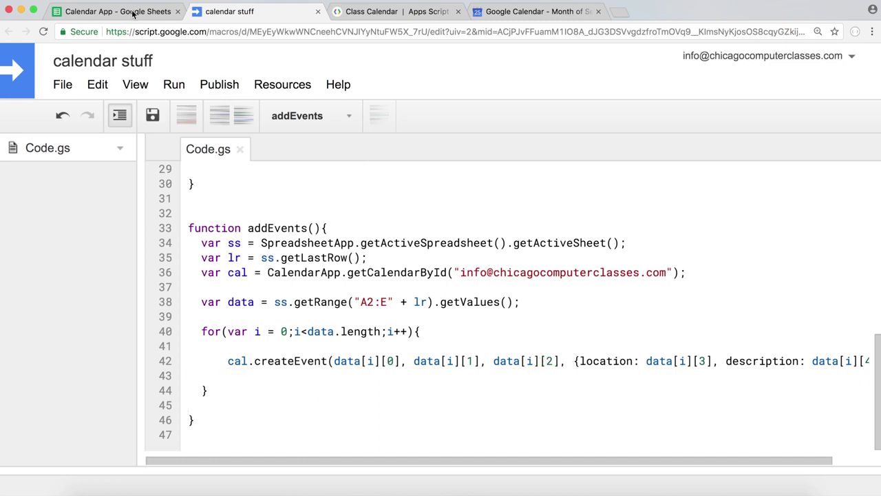
click(146, 18)
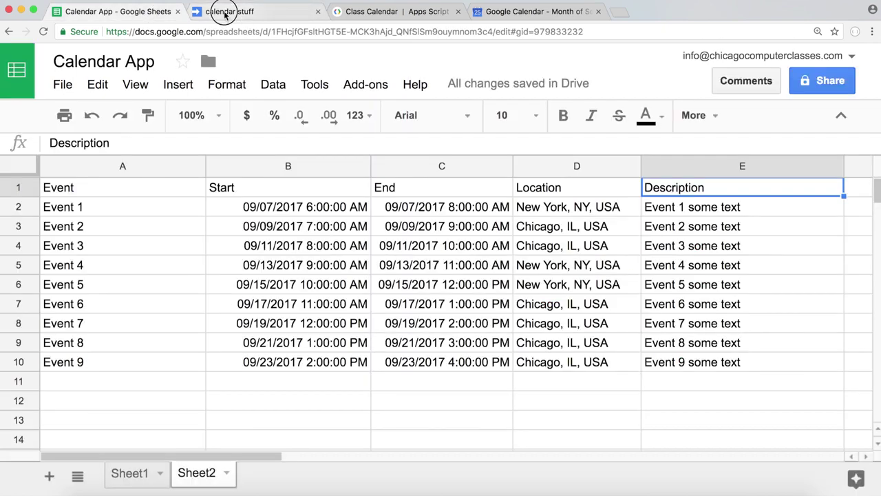
click(226, 12)
- Run the addEvents function from the function list
drag(250, 219, 306, 351)
click(307, 331)
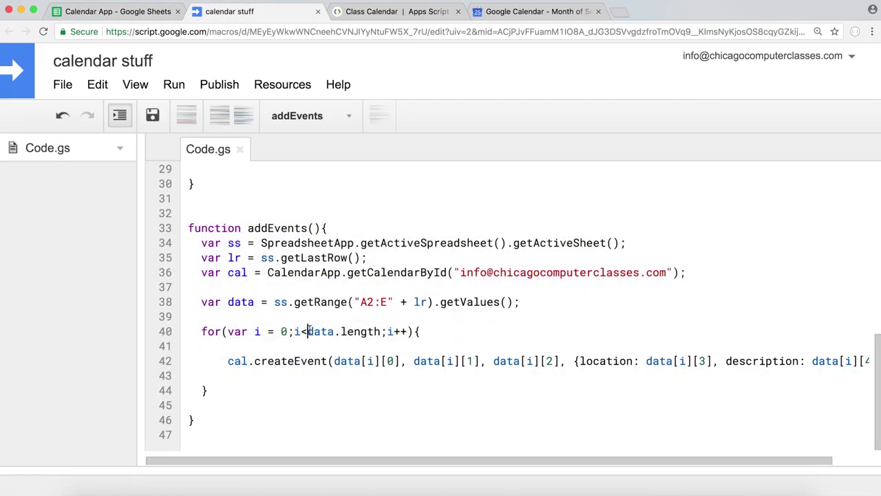
click(161, 88)
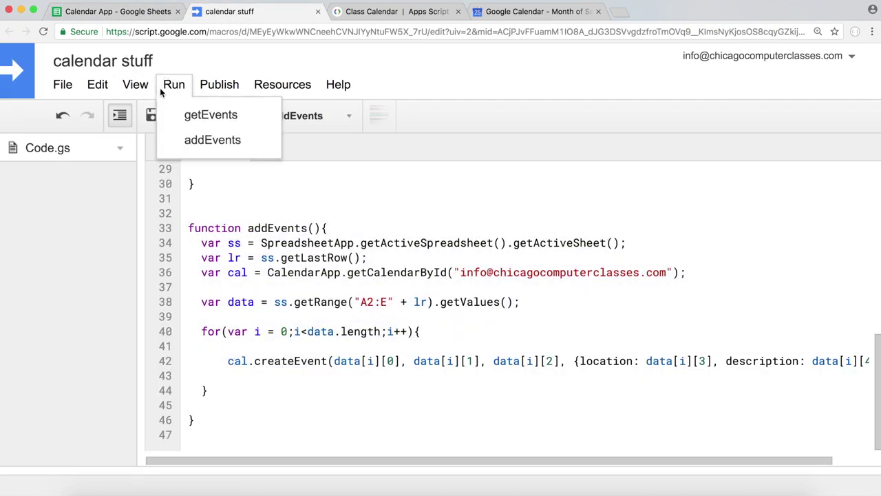
click(213, 146)
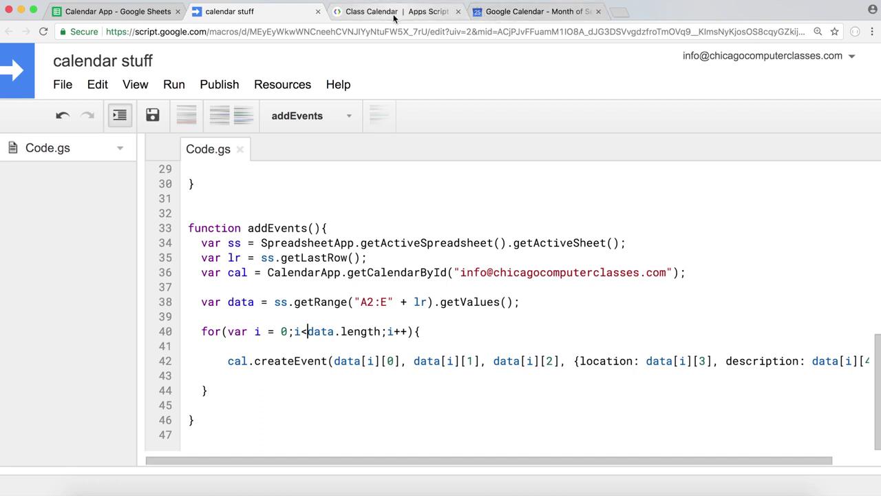
- Compare the new September 2017 calendar events with Event 1's start time in B2
click(530, 12)
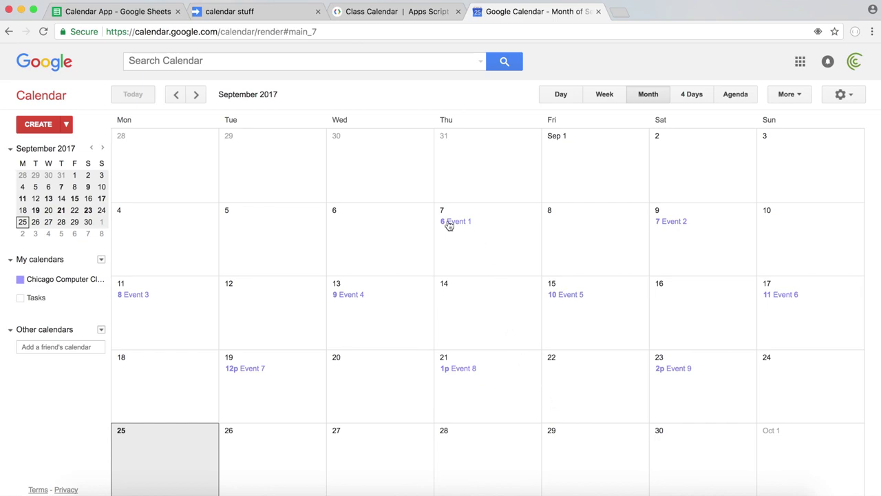
click(103, 12)
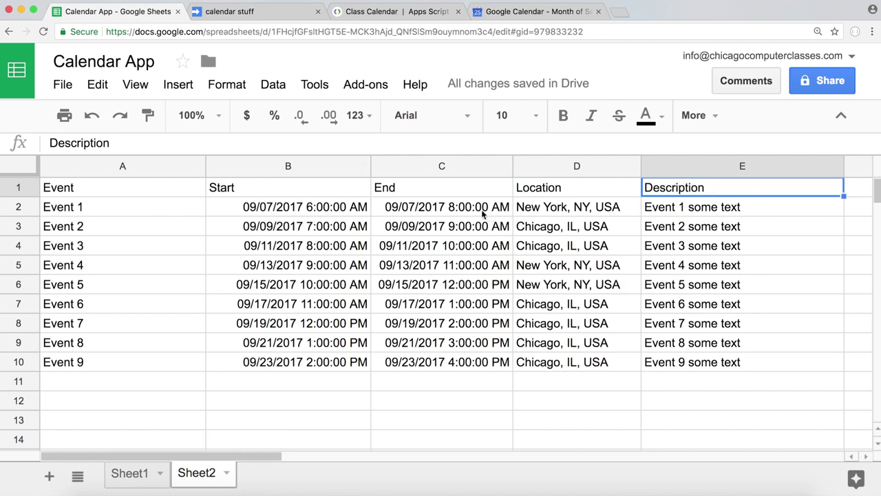
click(353, 212)
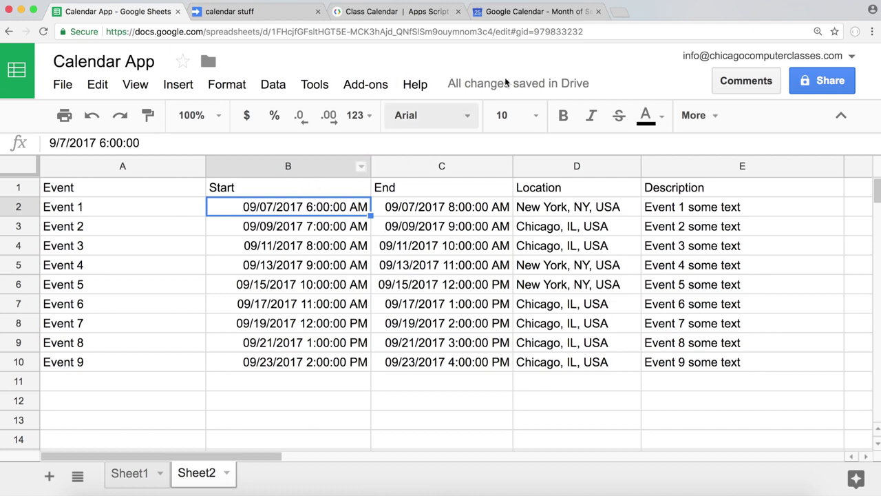
click(533, 9)
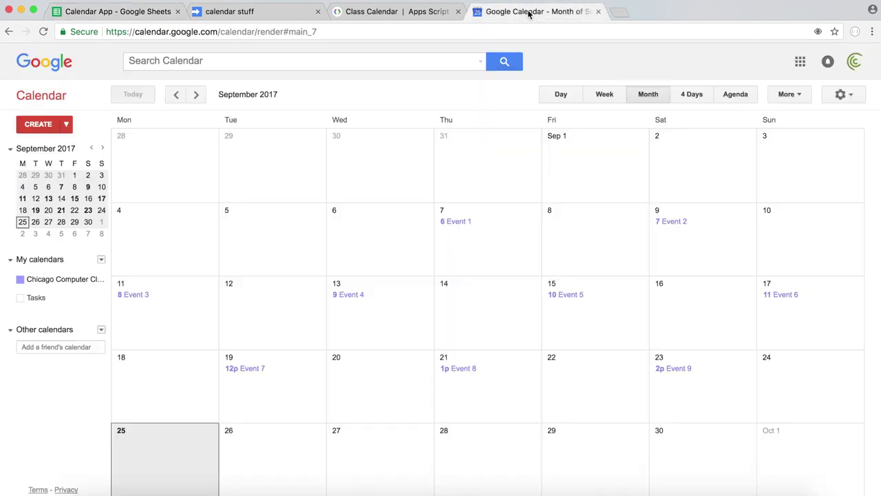
- Inspect Event 1's full details: September 7, 6–8am, New York, NY, USA
click(457, 225)
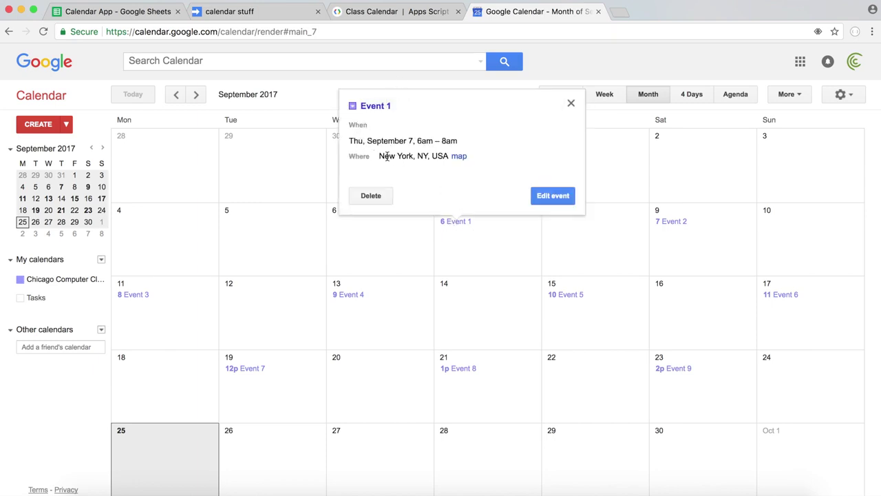
click(555, 198)
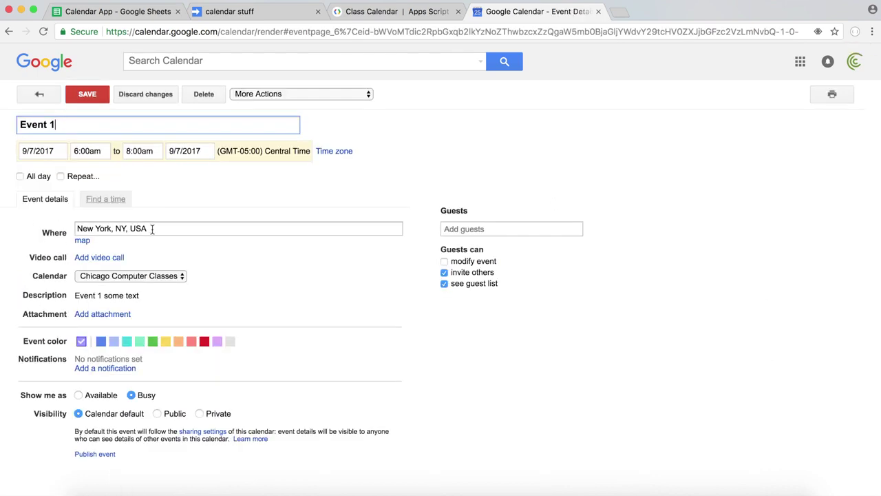
click(75, 294)
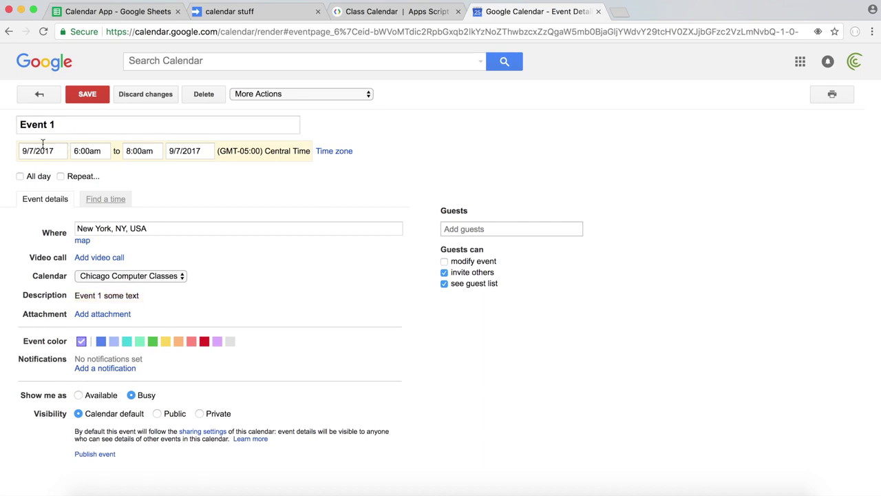
click(39, 94)
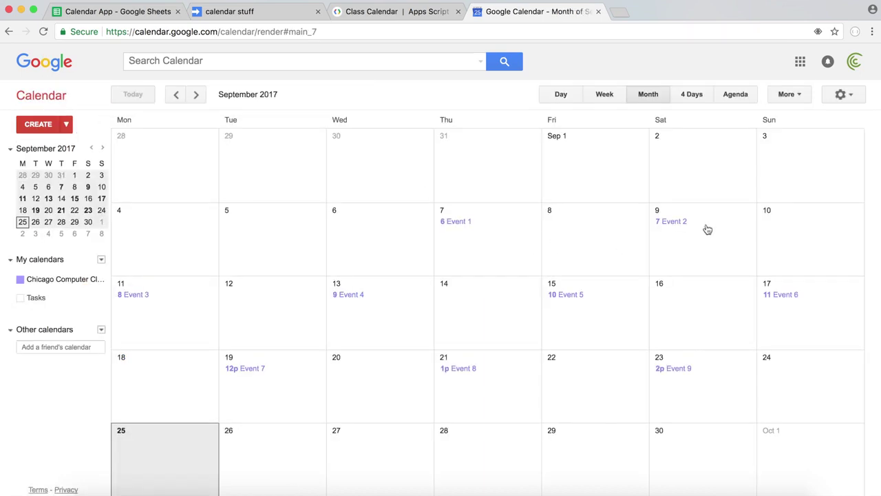
- Compare Event 2's details with its sheet row's start, end, location and description
click(683, 226)
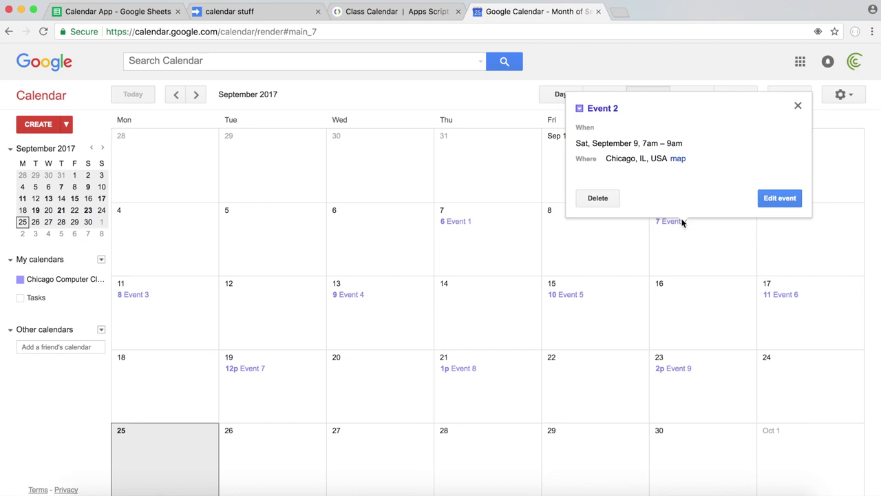
click(143, 12)
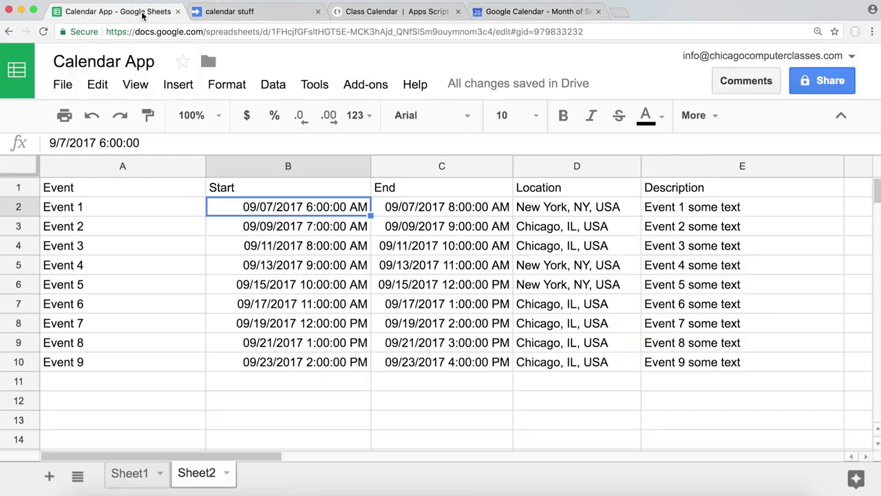
click(353, 231)
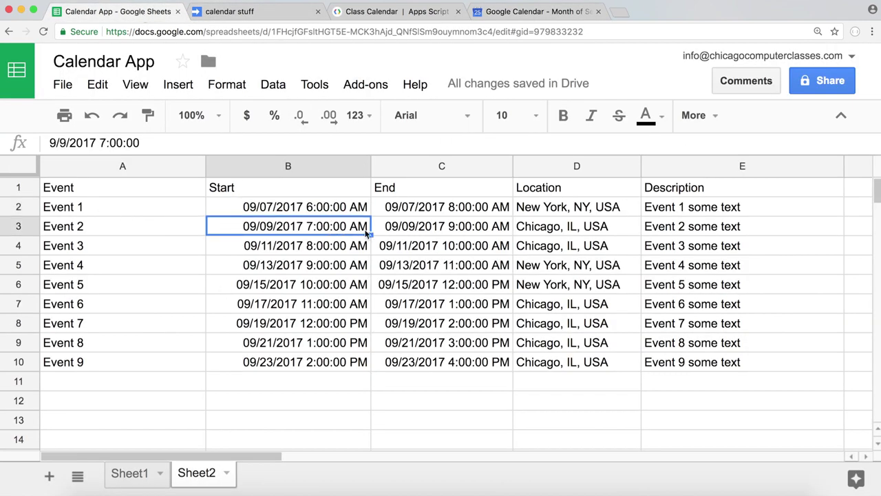
click(447, 231)
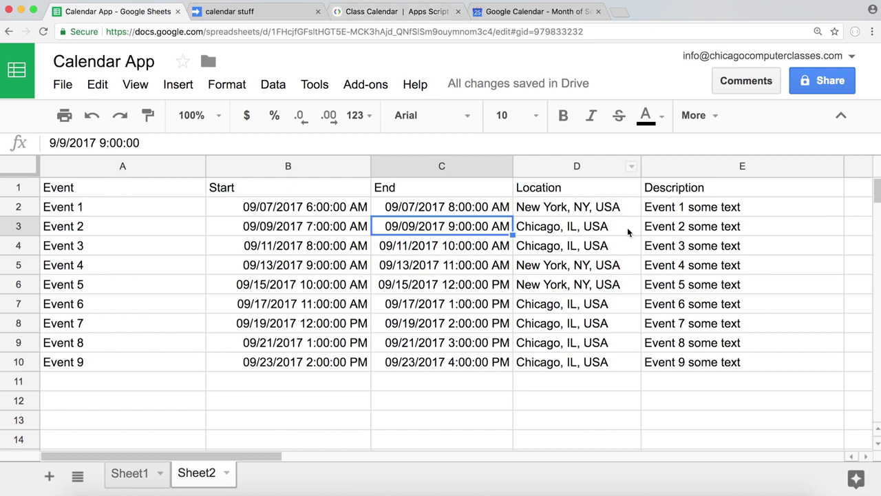
drag(609, 228, 671, 228)
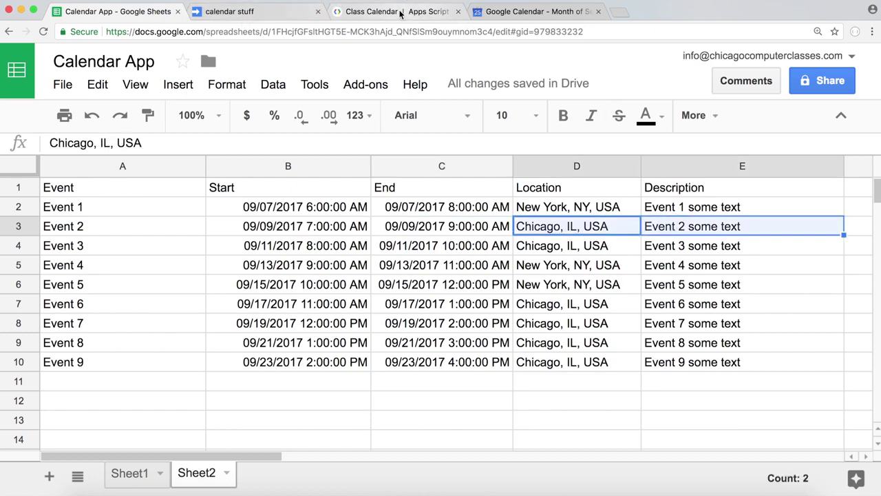
- Confirm Event 2's full details: September 9, 7–9am, Chicago
click(393, 12)
click(488, 12)
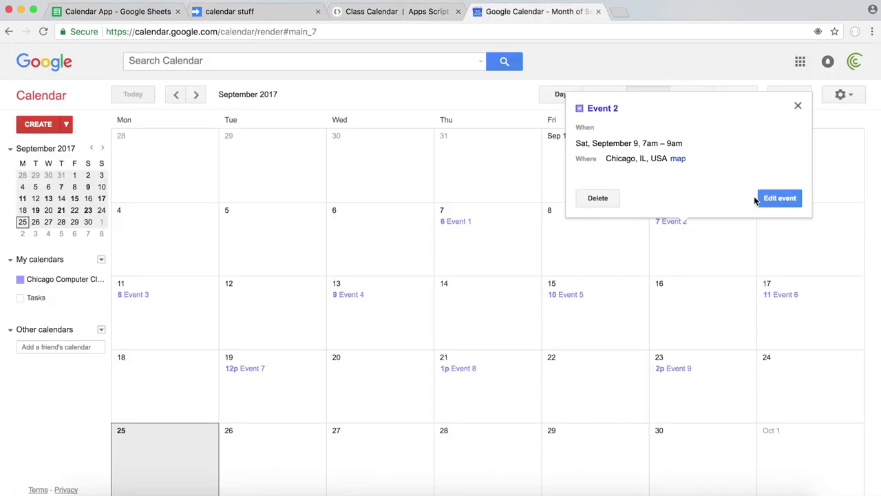
click(779, 198)
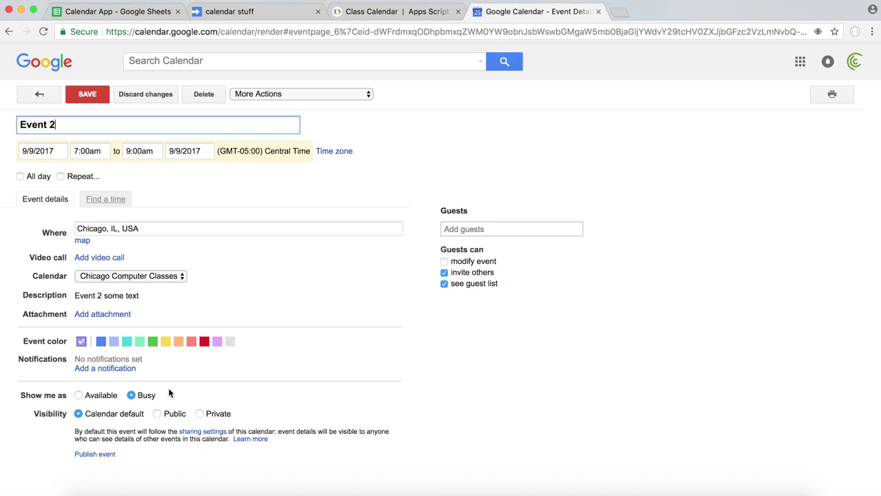
click(27, 98)
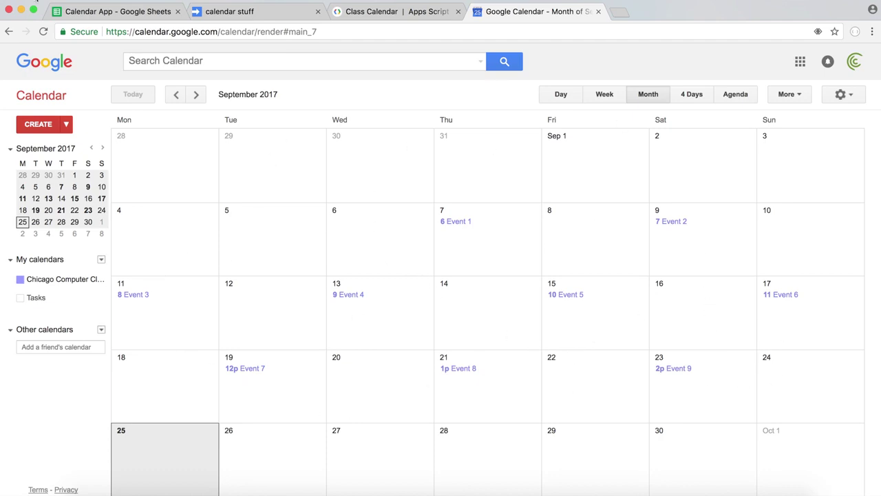
- Check all nine event rows A2:E10 against the calendar, then view Sheet1's three rows
click(103, 13)
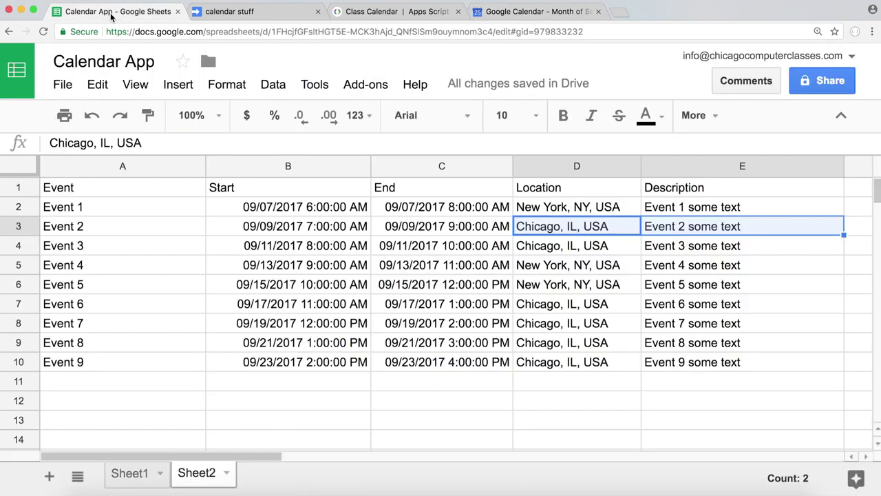
drag(684, 365, 122, 210)
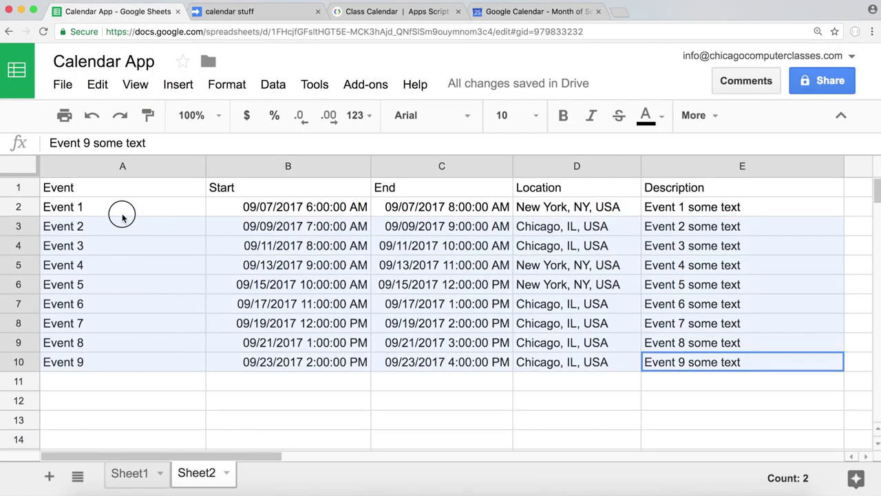
click(488, 17)
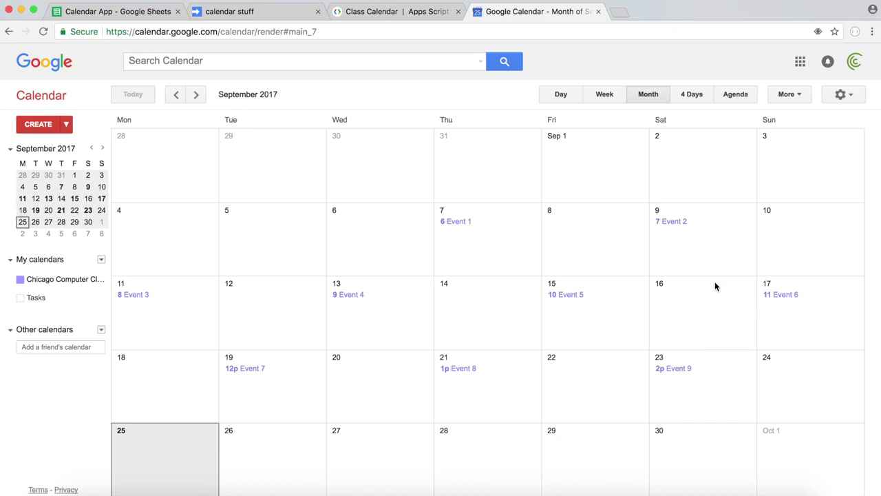
click(129, 9)
click(132, 473)
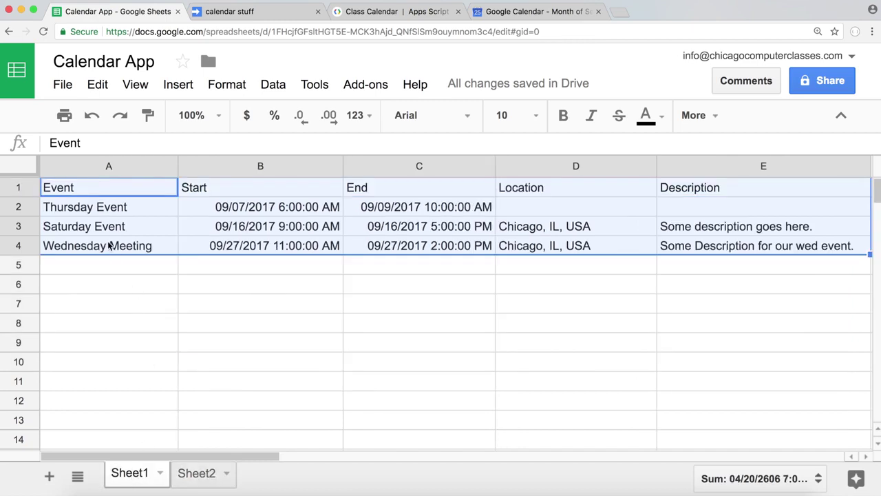
click(61, 190)
click(231, 11)
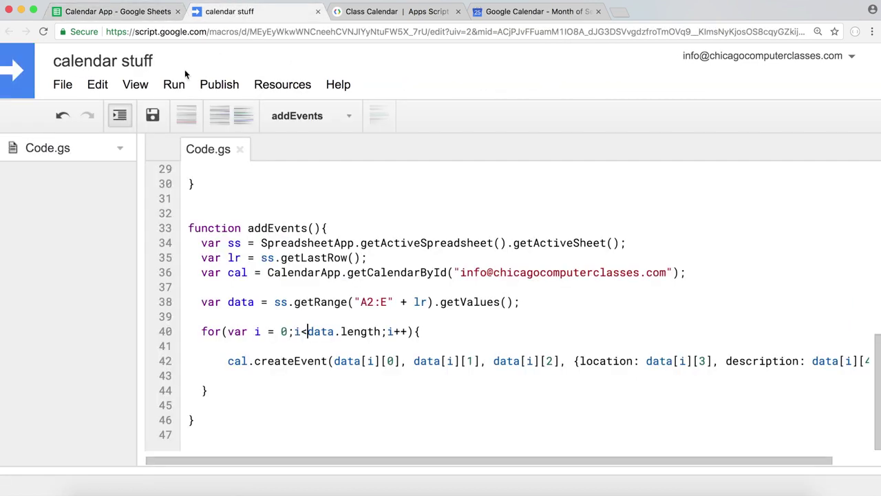
- Run the getEvents function from the script editor
click(310, 117)
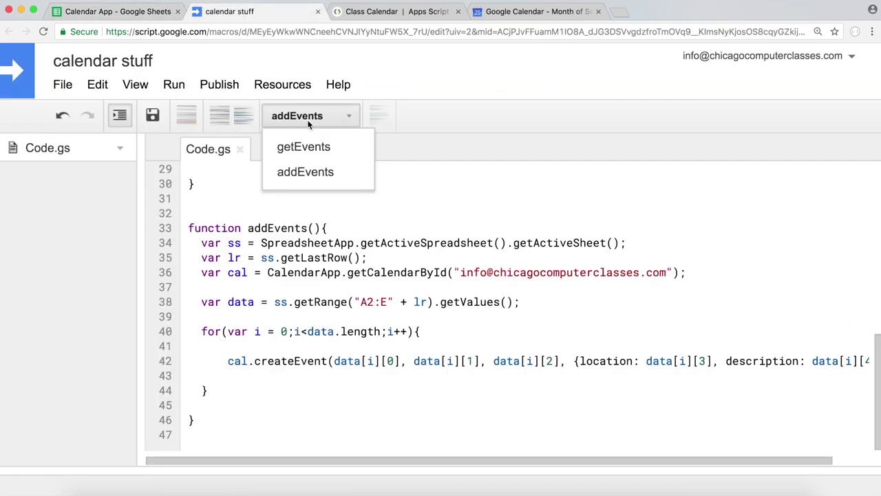
click(308, 147)
click(174, 84)
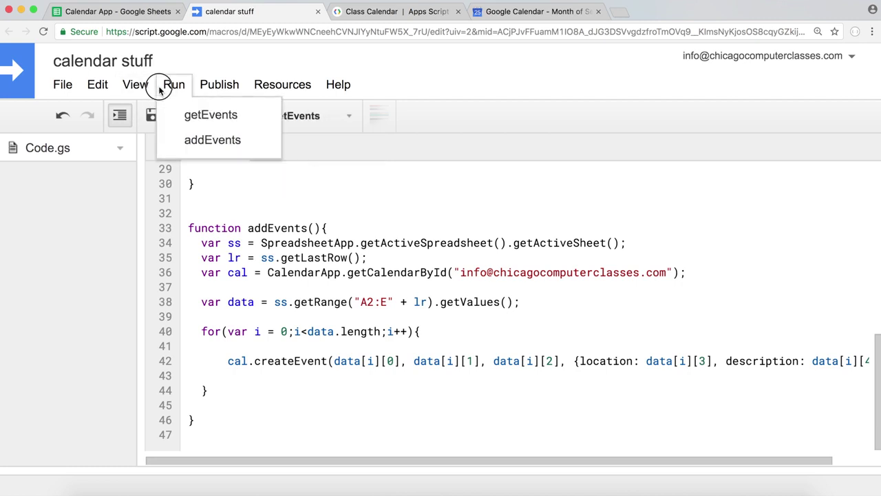
click(214, 122)
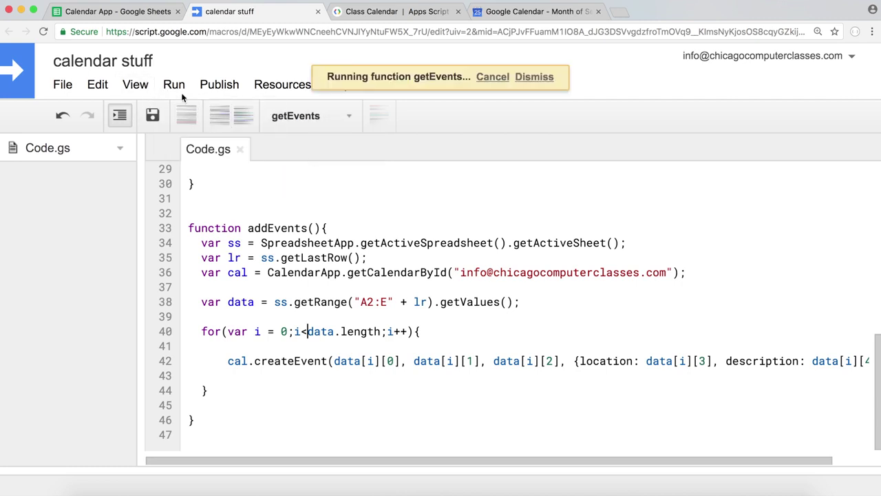
- Compare Sheet1's imported rows A2:E10 against Events 1–9 in the calendar
click(143, 23)
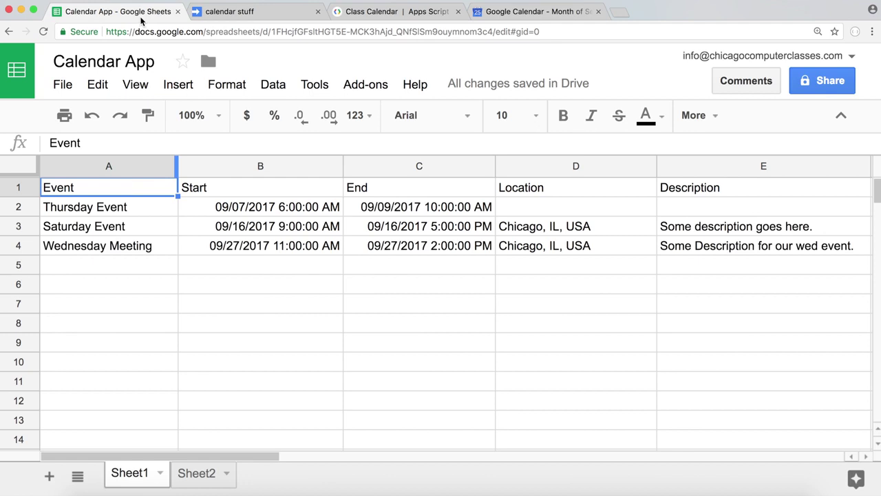
mouse_move(87, 208)
mouse_down()
mouse_move(342, 303)
mouse_move(680, 362)
mouse_up()
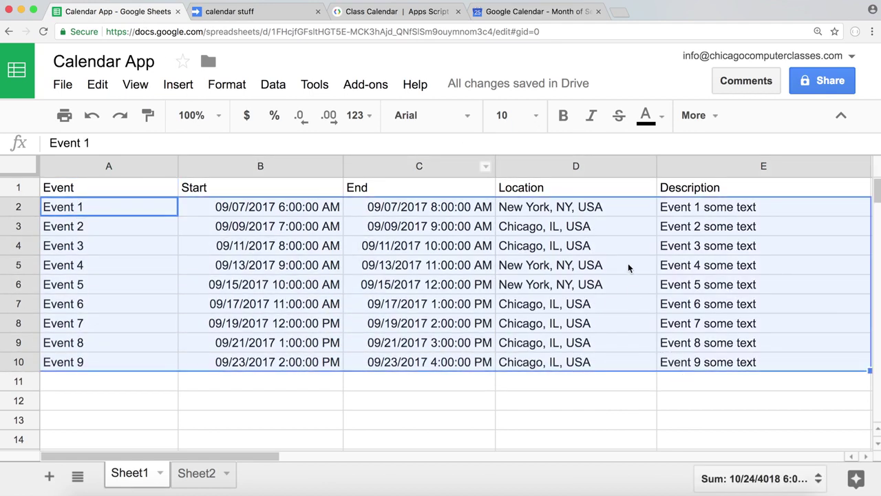
click(508, 12)
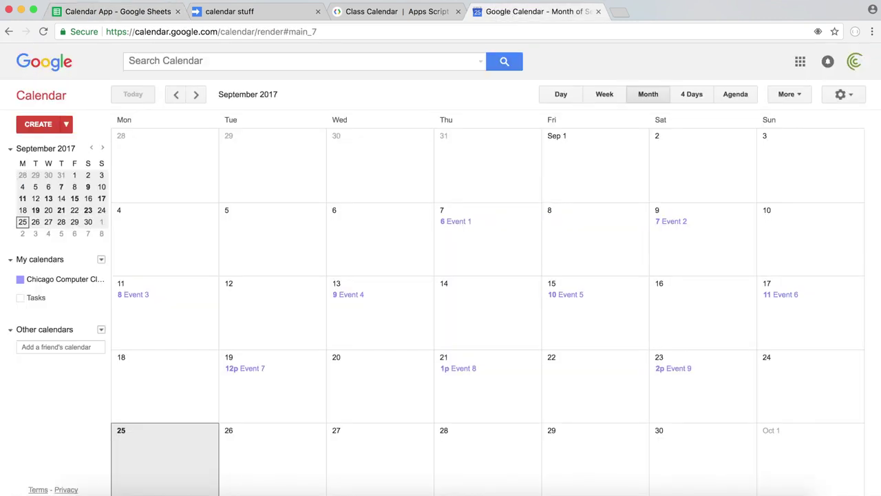
click(119, 11)
drag(108, 215, 741, 367)
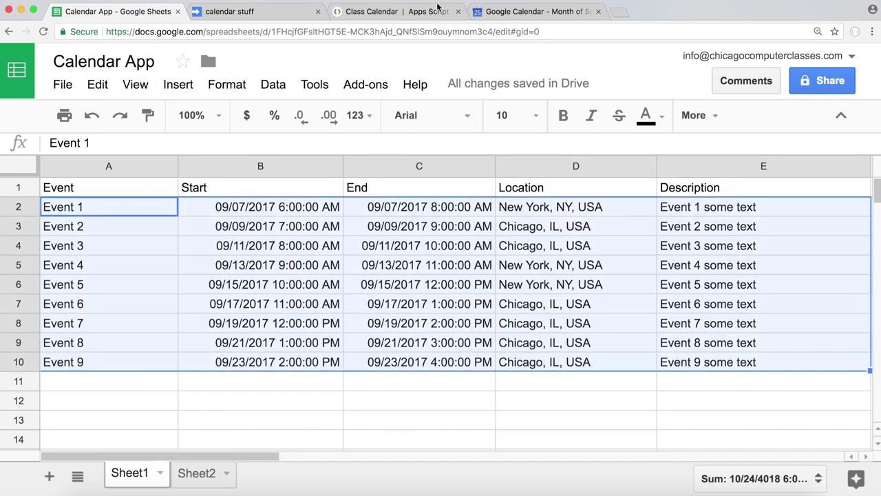
click(511, 12)
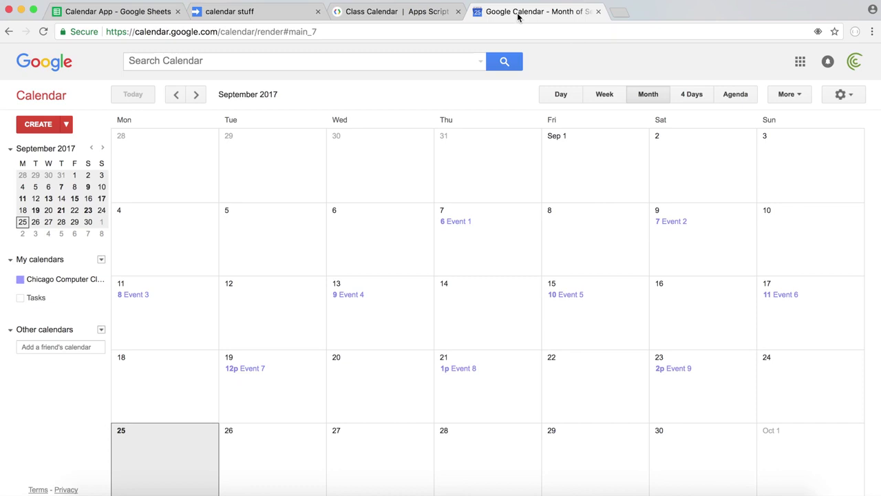